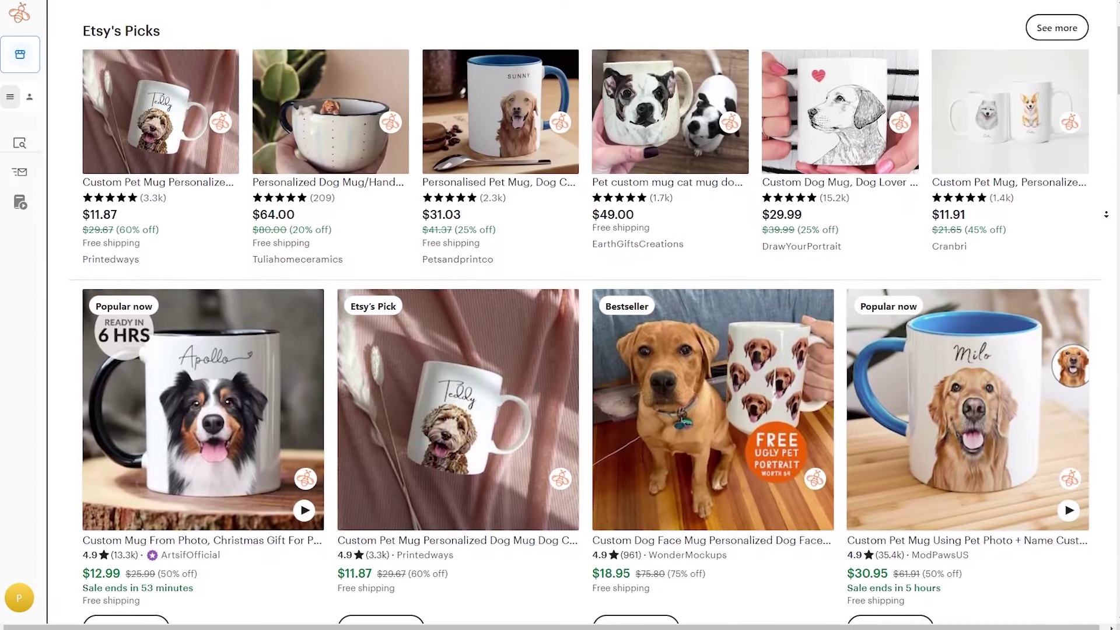
{"action": "scroll", "coordinate": [559, 315], "scroll_direction": "down", "scroll_amount": 5}
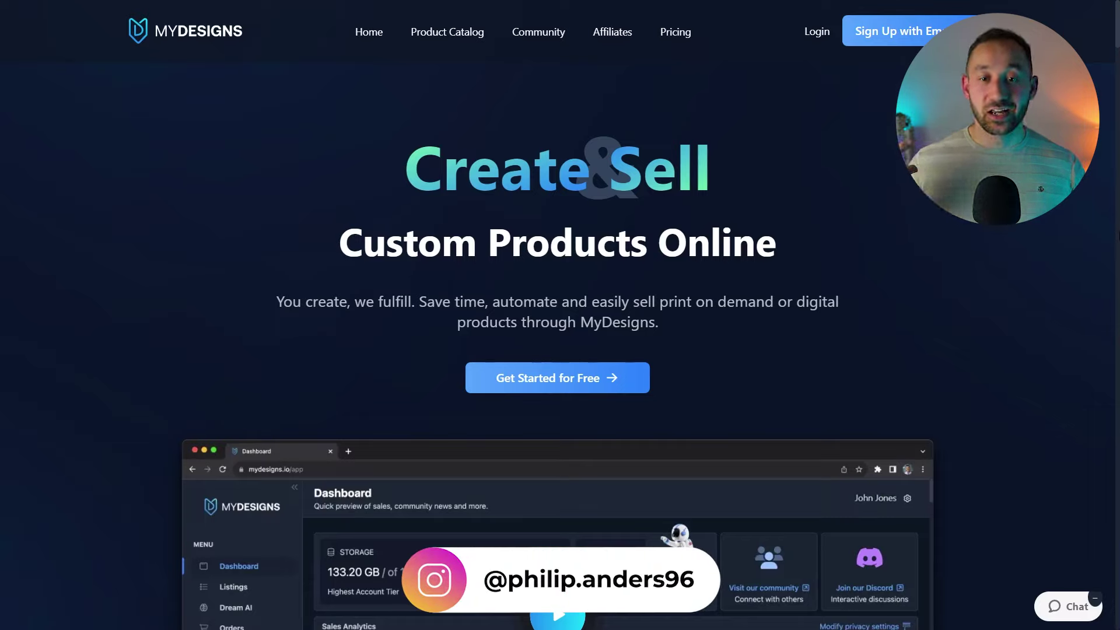
Start the free MyDesigns registration from the landing page and reach the empty Listings page.
{"action": "left_click", "coordinate": [577, 382]}
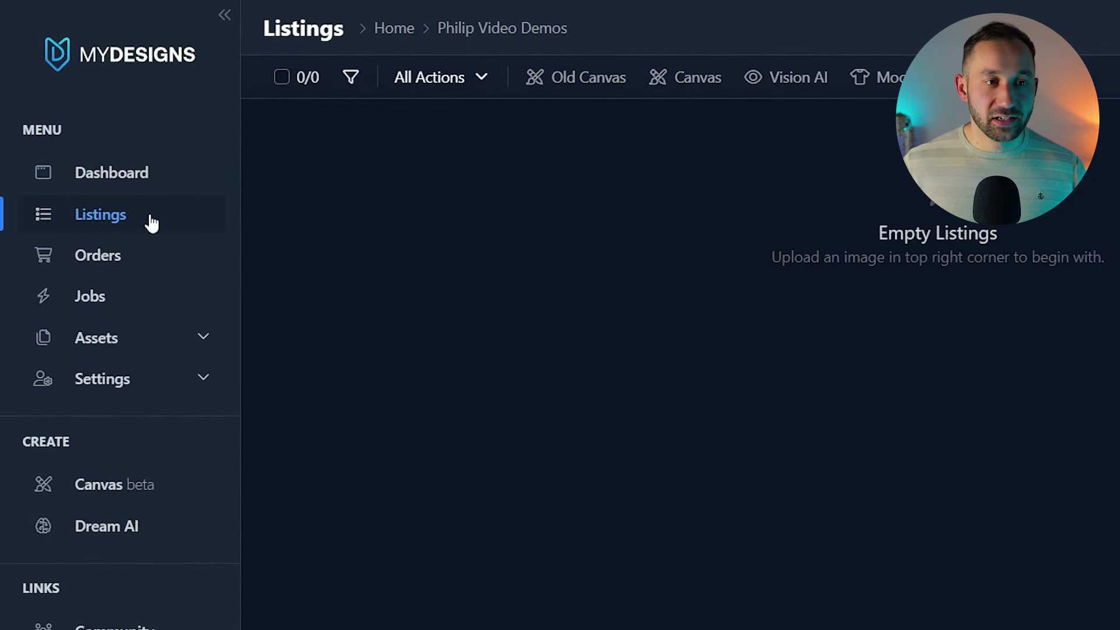
Create a new collection folder named 'Personalised Dog Mugs'.
{"action": "left_click", "coordinate": [406, 33]}
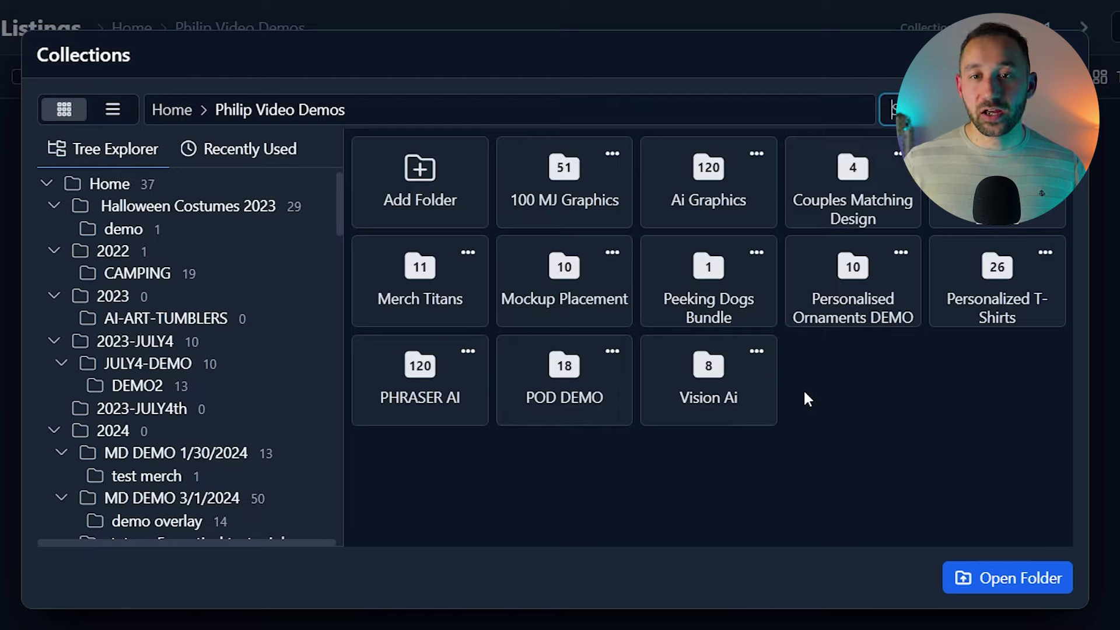
{"action": "left_click", "coordinate": [423, 172]}
{"action": "left_click", "coordinate": [439, 134]}
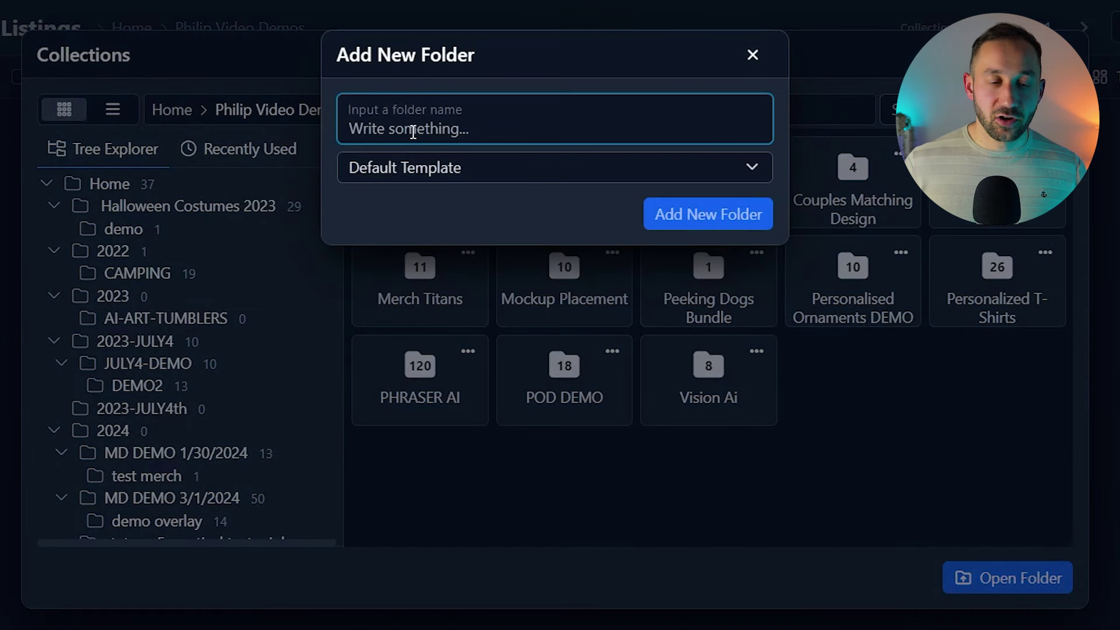
{"action": "type", "text": "Personalised Dog Mugs"}
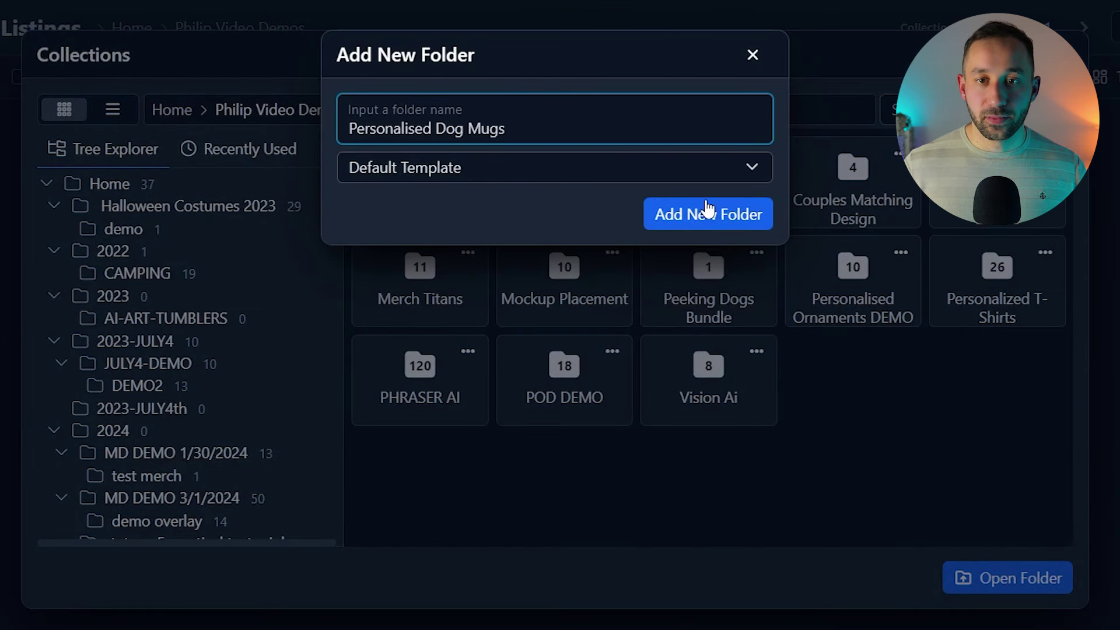
{"action": "left_click", "coordinate": [708, 227]}
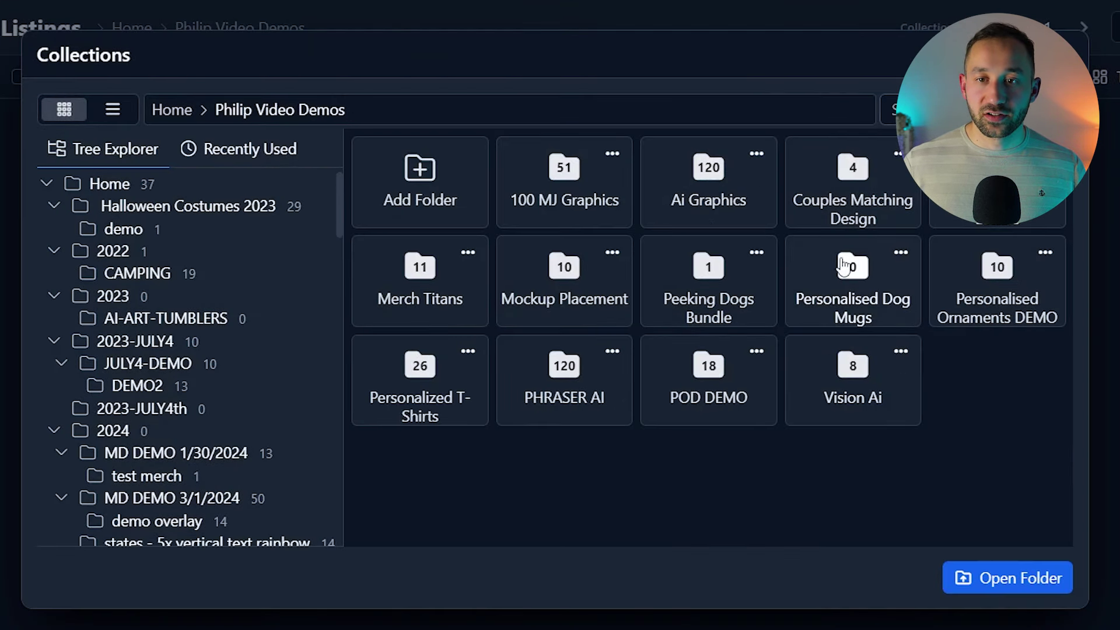
Open the Personalised Dog Mugs folder and bring up the Upload Files window.
{"action": "double_click", "coordinate": [846, 288]}
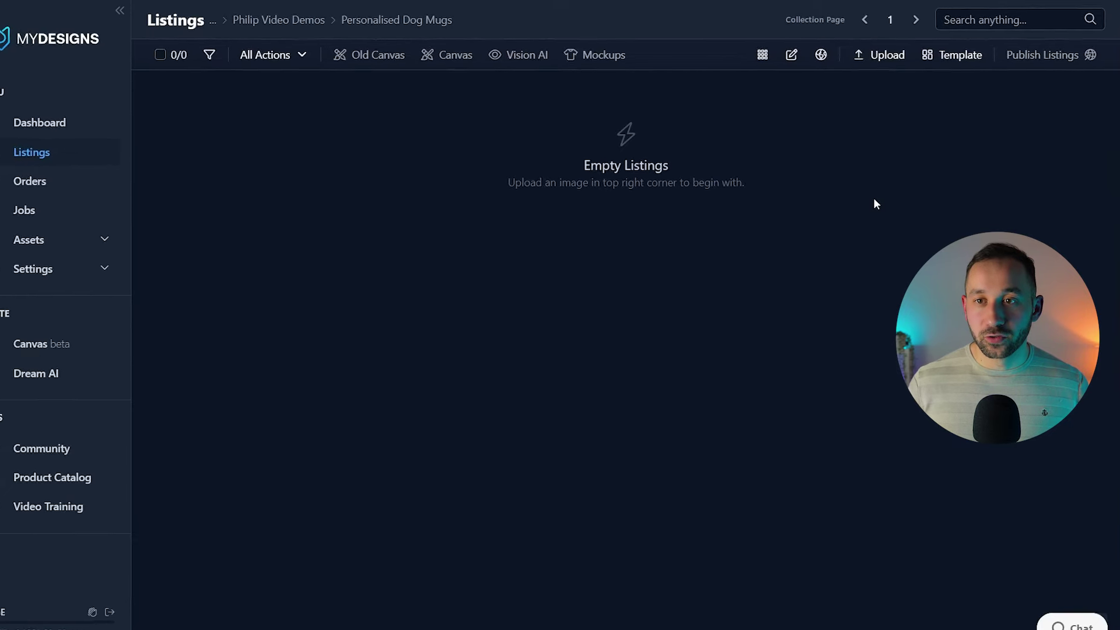
{"action": "left_click", "coordinate": [884, 55]}
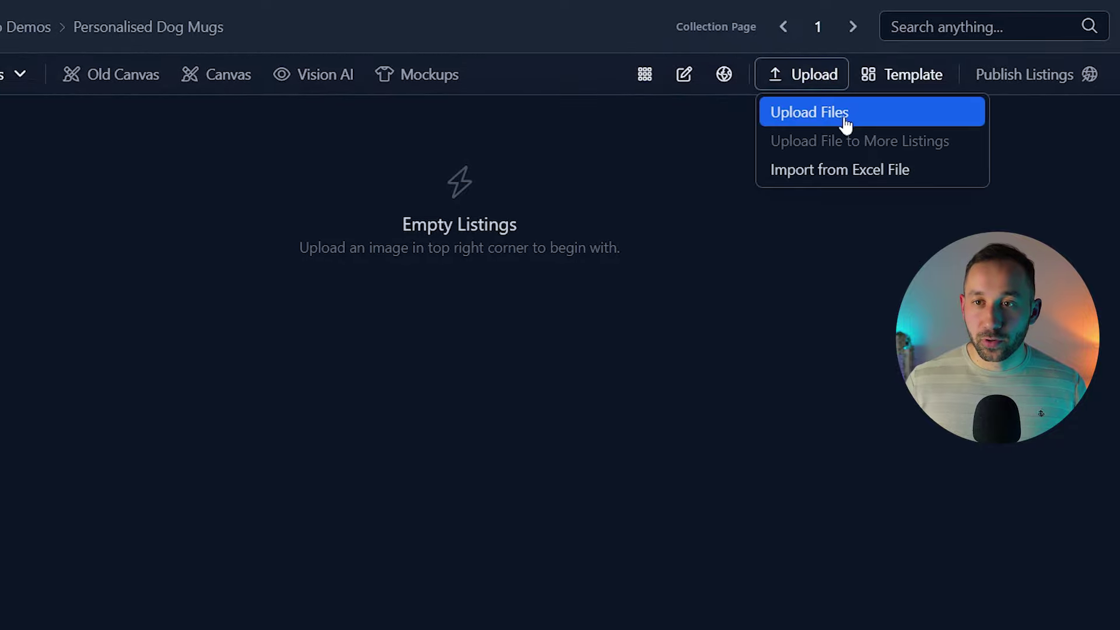
{"action": "left_click", "coordinate": [846, 124]}
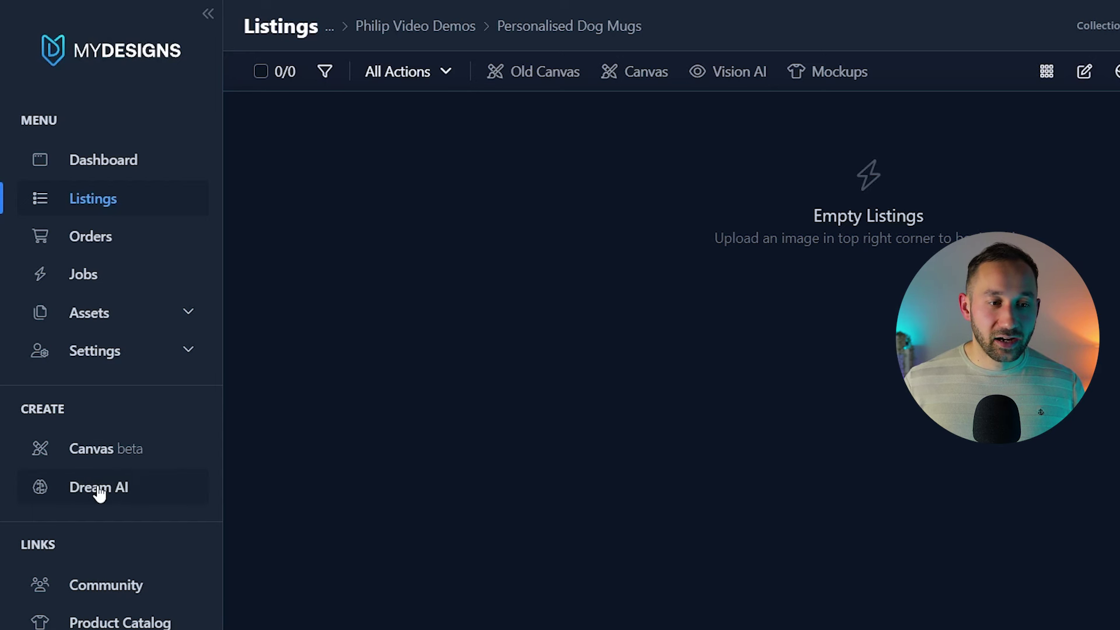
Open Dream AI and switch the model to SDXL 1.0, then back to DALL-E 3.
{"action": "left_click", "coordinate": [98, 490]}
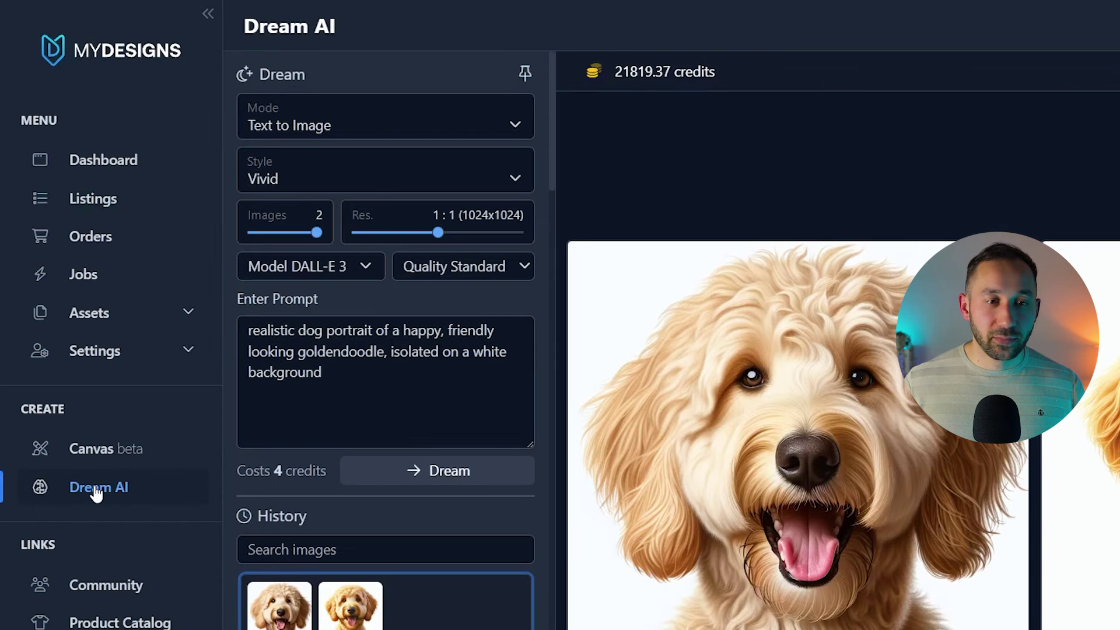
{"action": "left_click", "coordinate": [318, 280]}
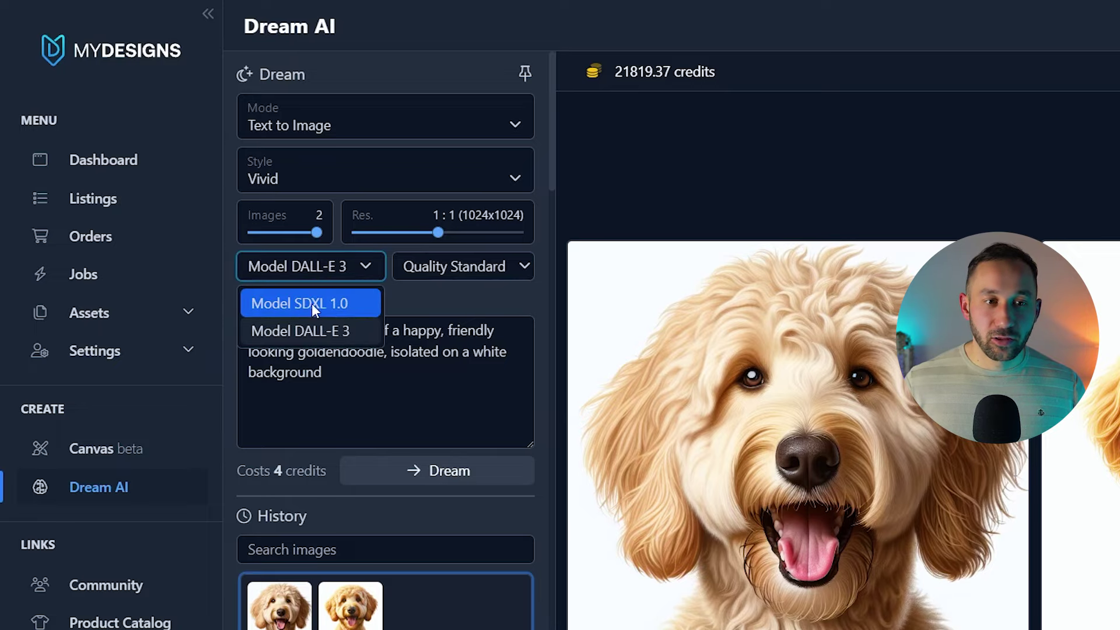
{"action": "left_click", "coordinate": [313, 303]}
{"action": "left_click", "coordinate": [320, 267]}
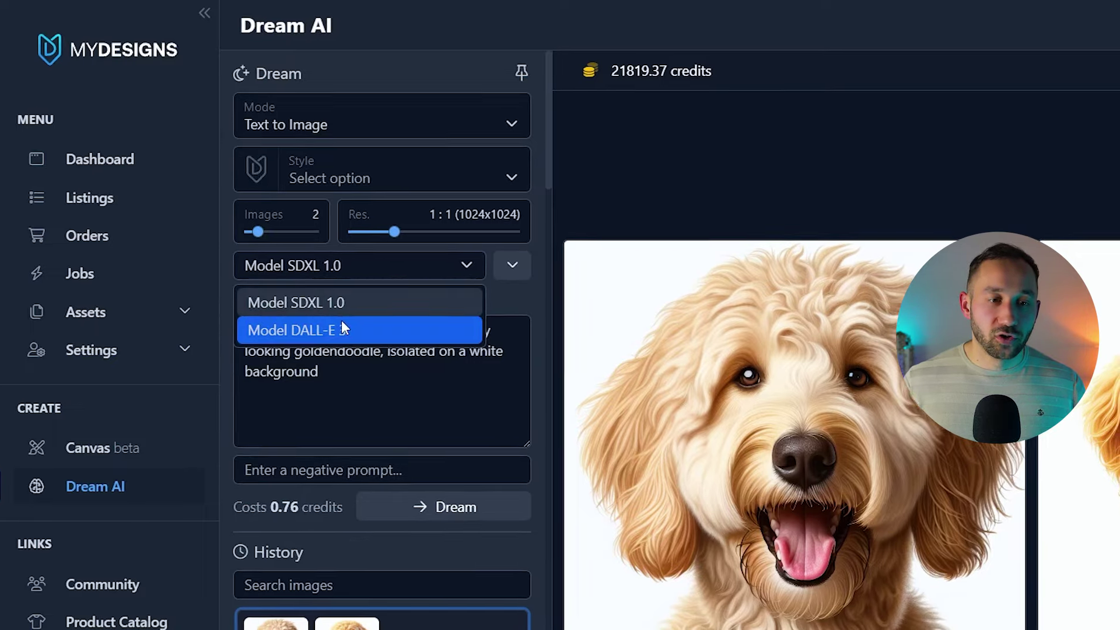
{"action": "left_click", "coordinate": [340, 321]}
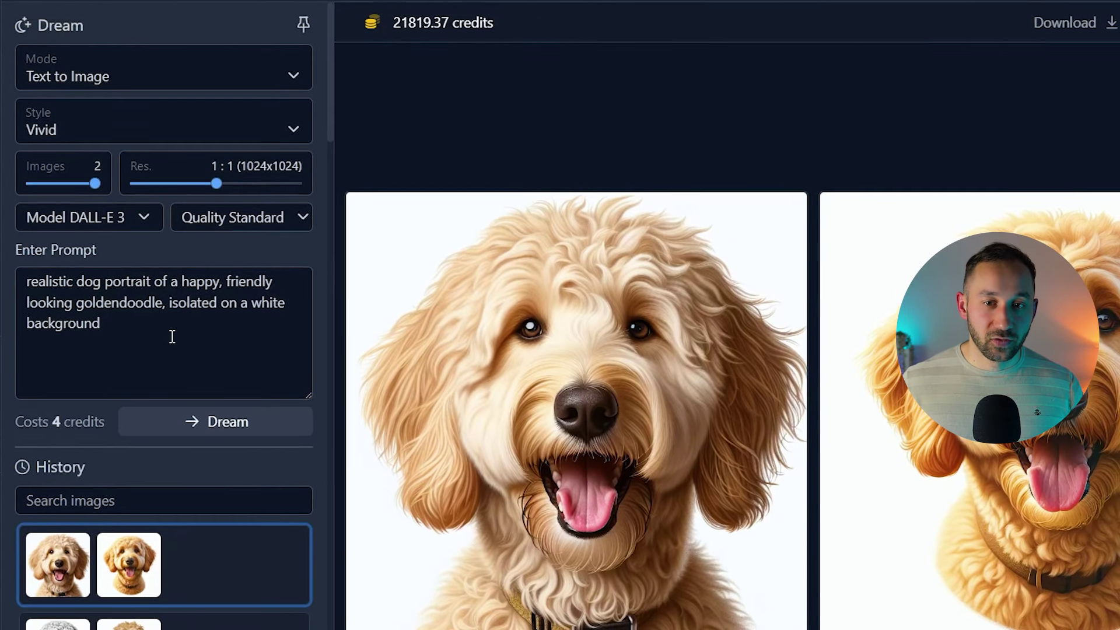
Load the German shepherd generation from history, then reload the goldendoodle one.
{"action": "left_click", "coordinate": [172, 336]}
{"action": "left_click_drag", "start_coordinate": [59, 316], "coordinate": [3, 290]}
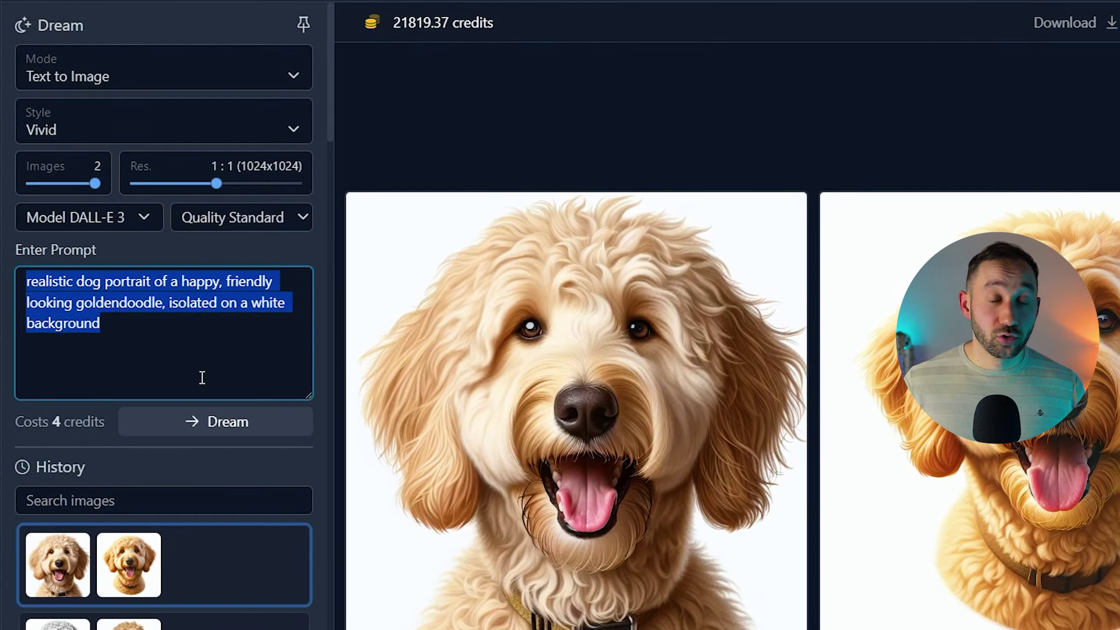
{"action": "left_click", "coordinate": [240, 348]}
{"action": "scroll", "coordinate": [240, 349], "scroll_direction": "down", "scroll_amount": 4}
{"action": "left_click", "coordinate": [221, 475]}
{"action": "scroll", "coordinate": [200, 408], "scroll_direction": "up", "scroll_amount": 3}
{"action": "left_click", "coordinate": [200, 466]}
{"action": "scroll", "coordinate": [189, 442], "scroll_direction": "up", "scroll_amount": 1}
Select the breed word 'goldendoodle' in the portrait prompt.
{"action": "left_click_drag", "start_coordinate": [195, 348], "coordinate": [2, 274]}
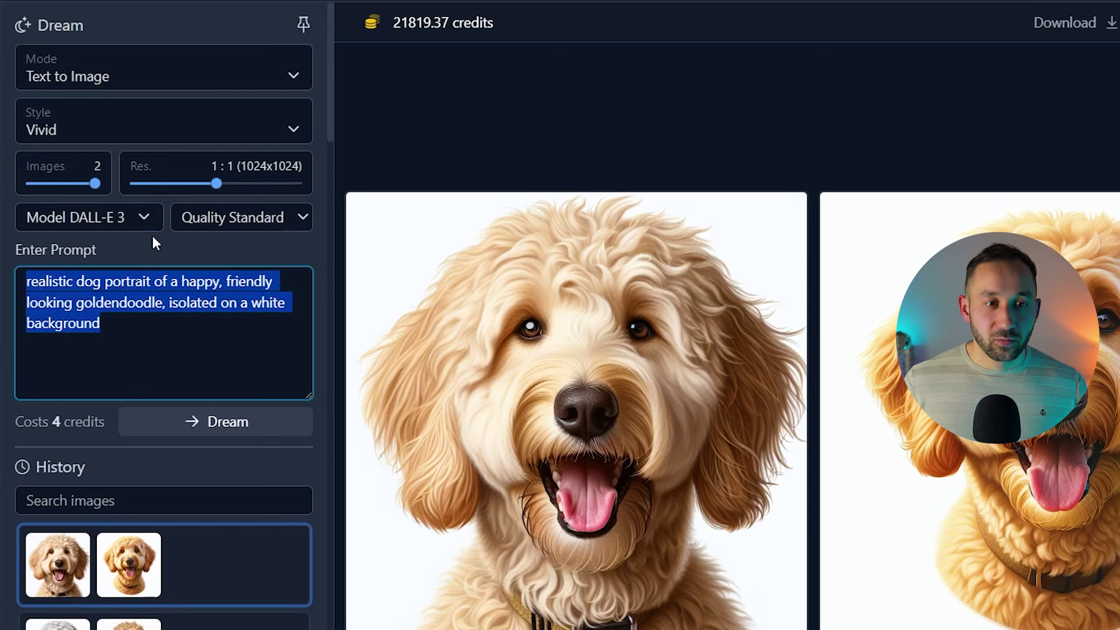
{"action": "left_click", "coordinate": [176, 345]}
{"action": "left_click_drag", "start_coordinate": [77, 302], "coordinate": [156, 297]}
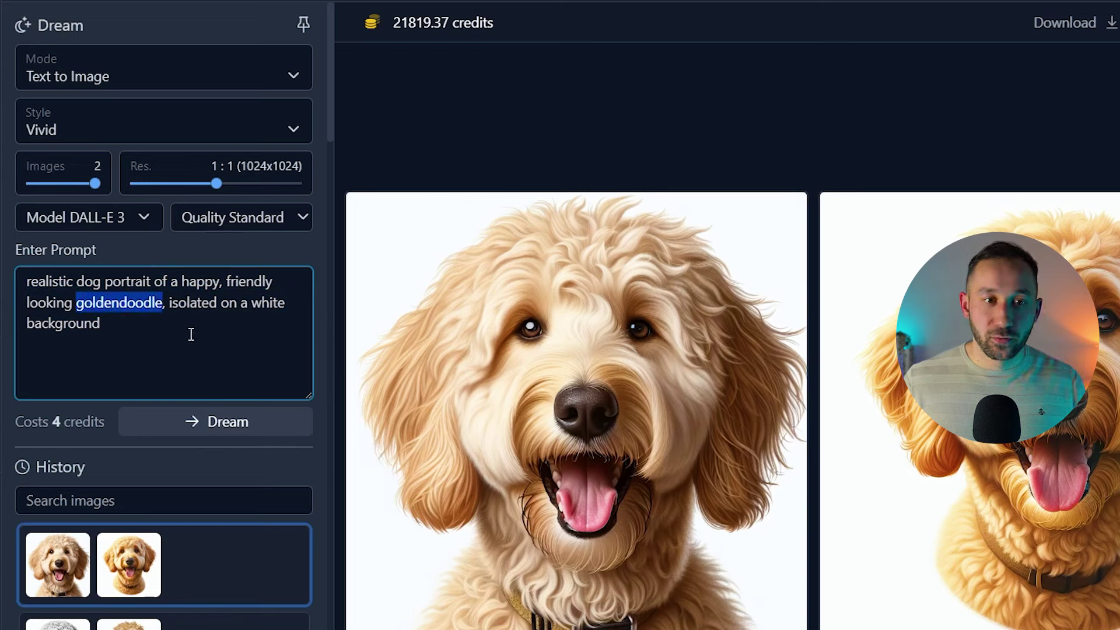
Change the prompt's breed to French Bulldog and generate two batches of portraits.
{"action": "left_click", "coordinate": [161, 317]}
{"action": "double_click", "coordinate": [143, 300]}
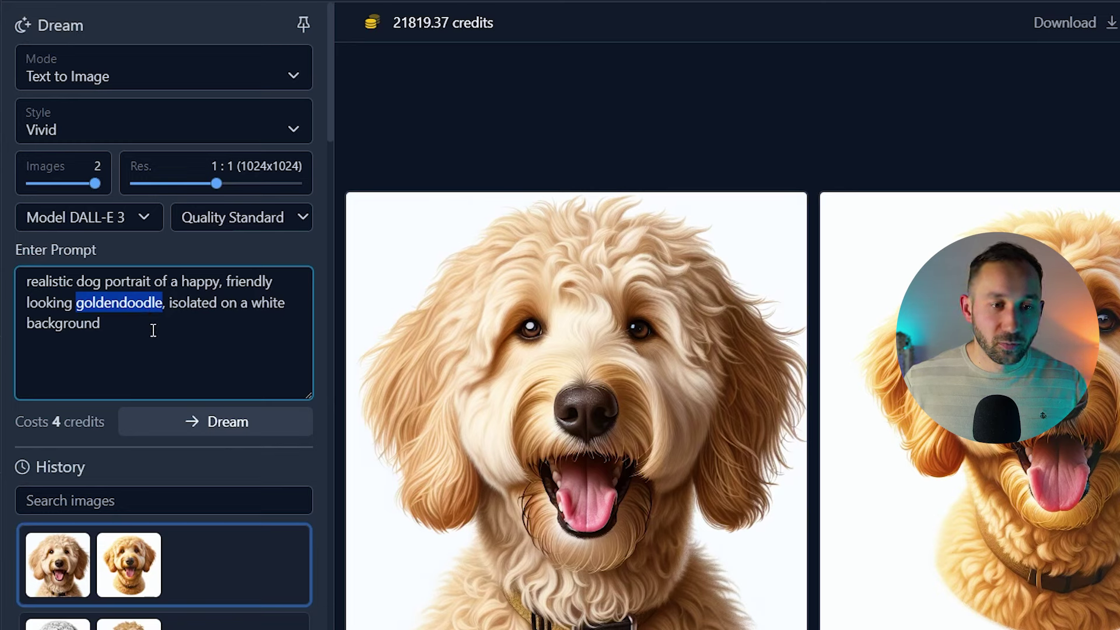
{"action": "type", "text": "French Bulldog"}
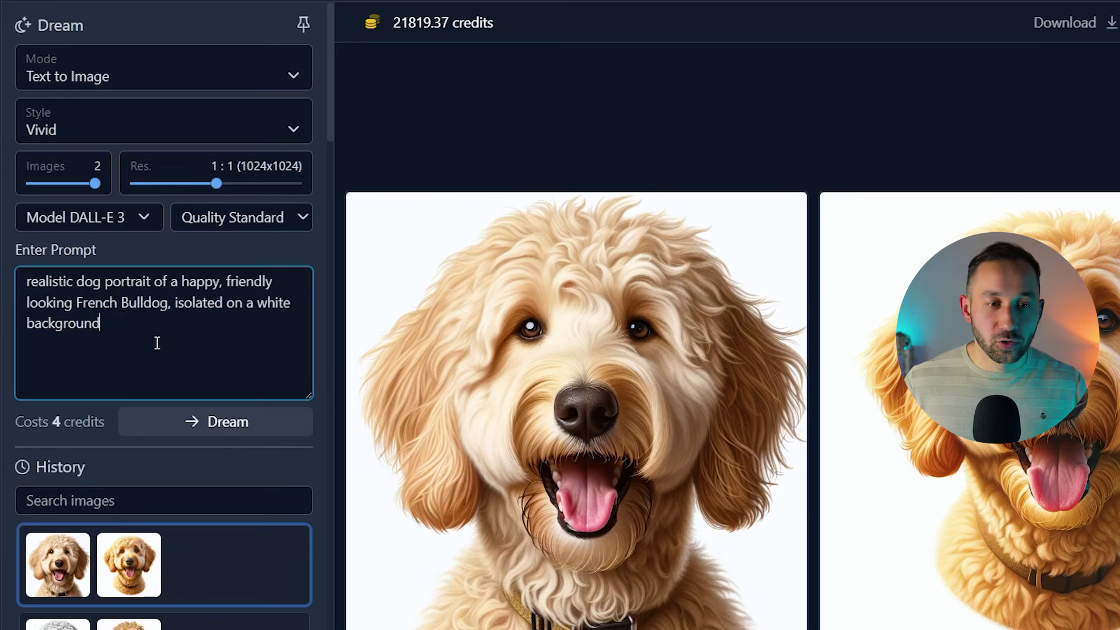
{"action": "left_click", "coordinate": [239, 429]}
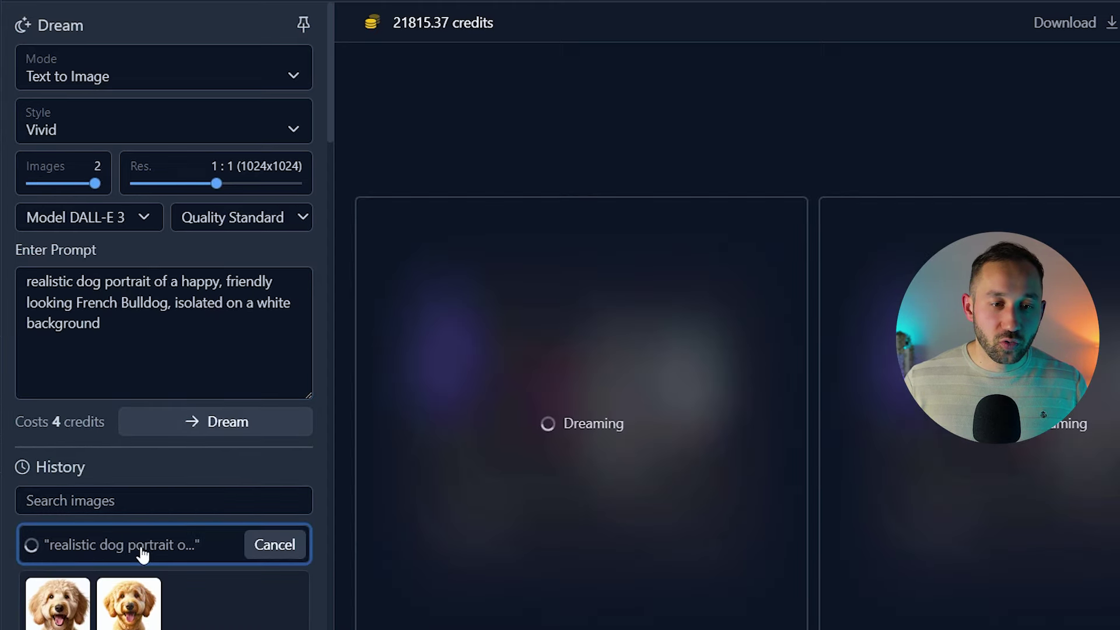
{"action": "left_click", "coordinate": [168, 340]}
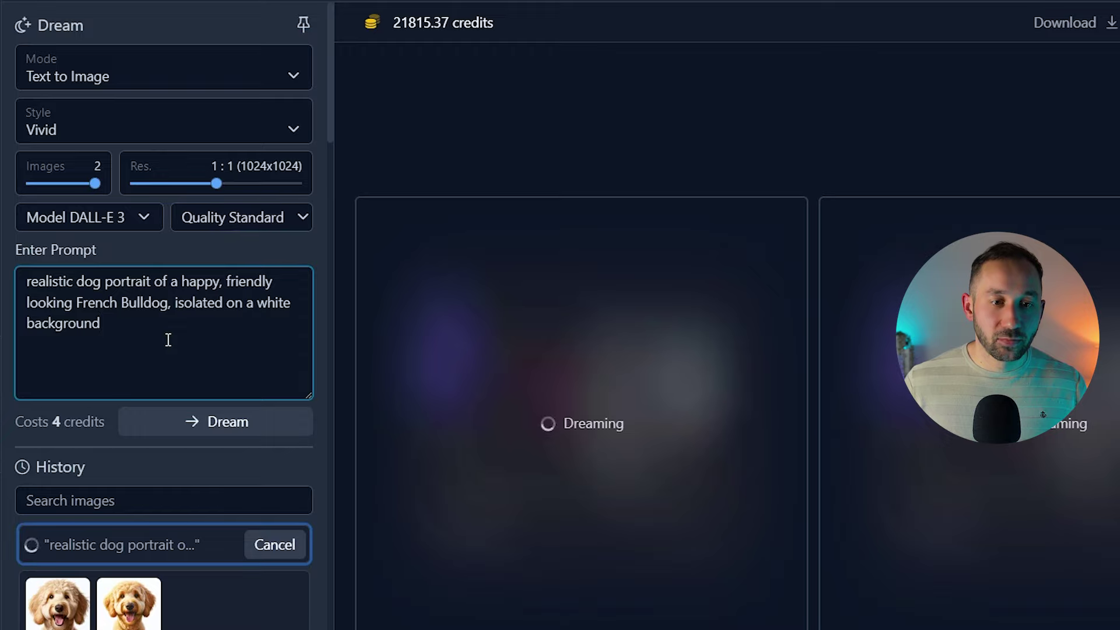
{"action": "left_click", "coordinate": [234, 424]}
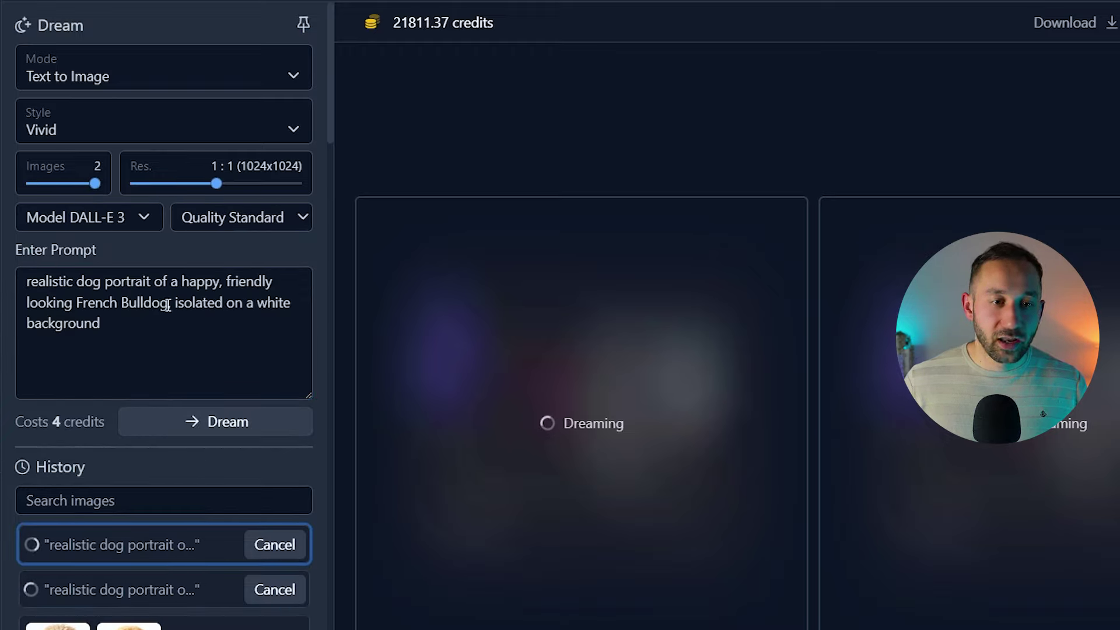
Replace French Bulldog with 'Siberian Husky' and generate two batches of portraits.
{"action": "left_click_drag", "start_coordinate": [168, 304], "coordinate": [77, 298]}
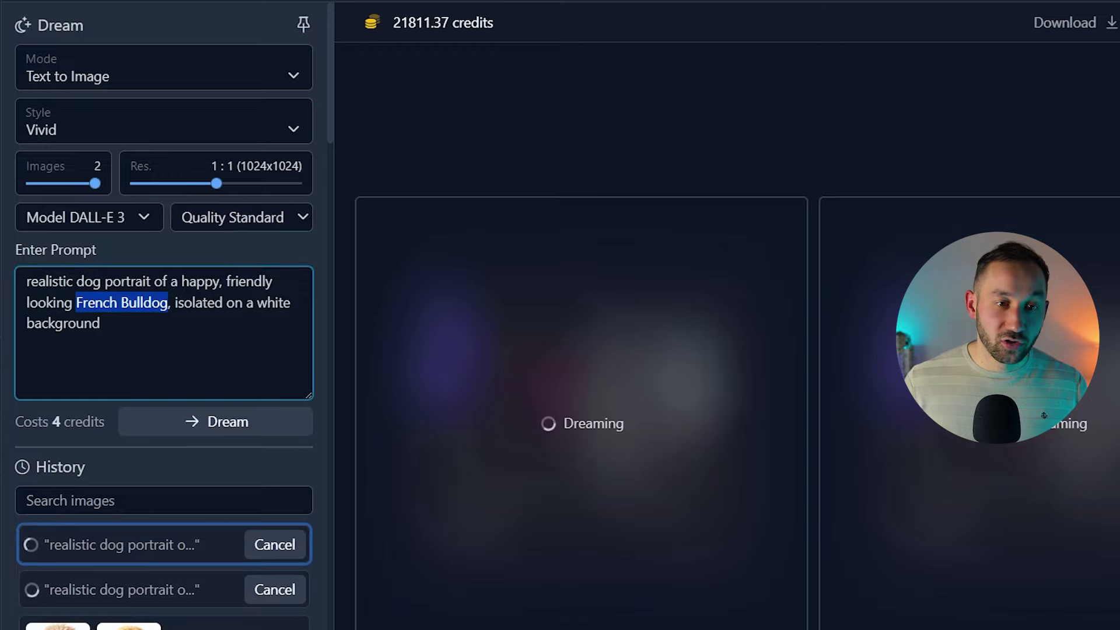
{"action": "scroll", "coordinate": [132, 528], "scroll_direction": "down", "scroll_amount": 2}
{"action": "scroll", "coordinate": [140, 528], "scroll_direction": "up", "scroll_amount": 2}
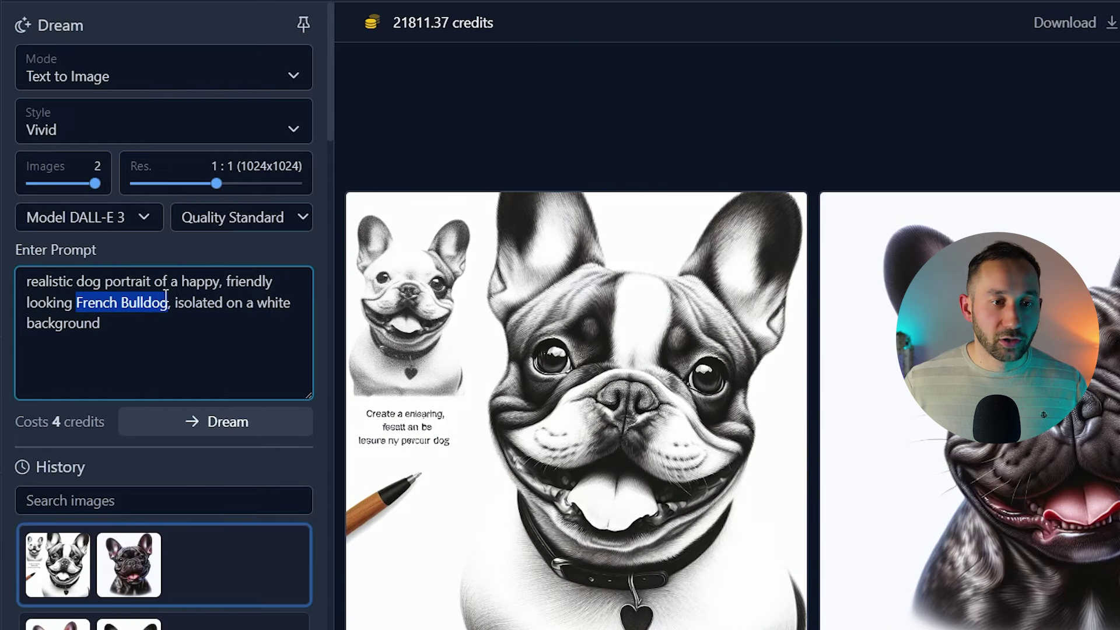
{"action": "type", "text": "Siberian Husky"}
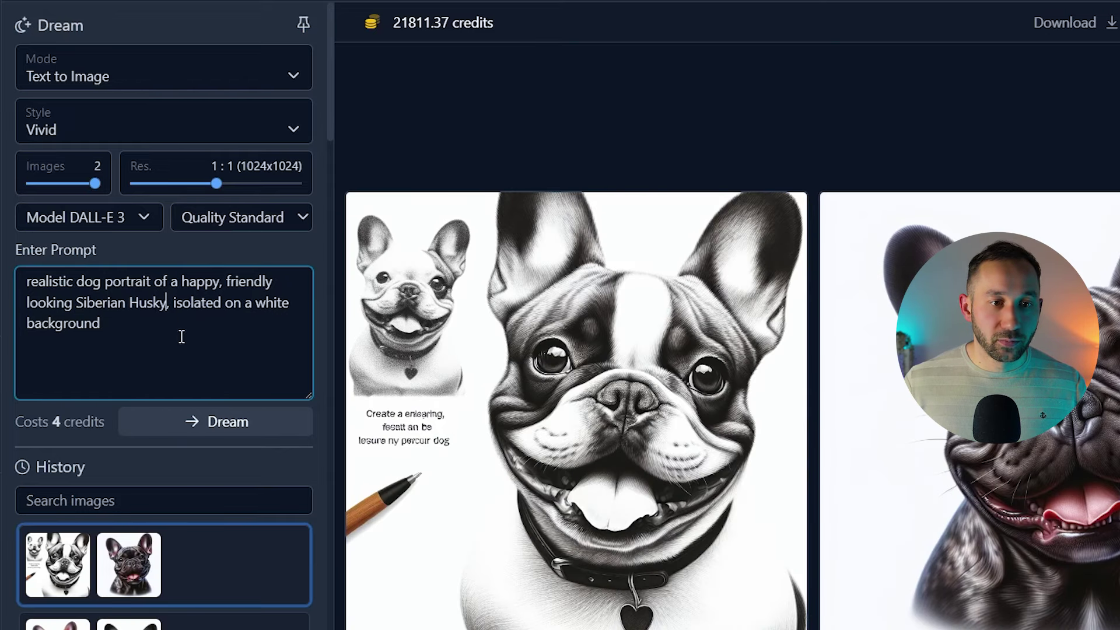
{"action": "left_click", "coordinate": [212, 430]}
{"action": "left_click", "coordinate": [211, 422]}
Review the finished French Bulldog portraits and another generated batch from history.
{"action": "scroll", "coordinate": [220, 482], "scroll_direction": "down", "scroll_amount": 3}
{"action": "left_click", "coordinate": [154, 592]}
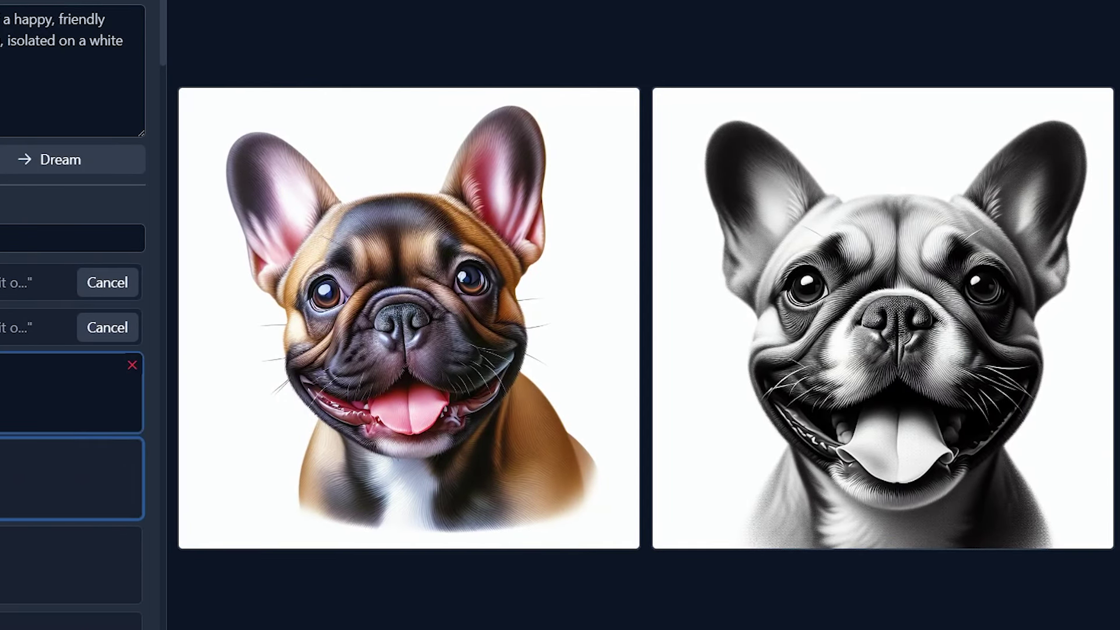
{"action": "left_click", "coordinate": [58, 392]}
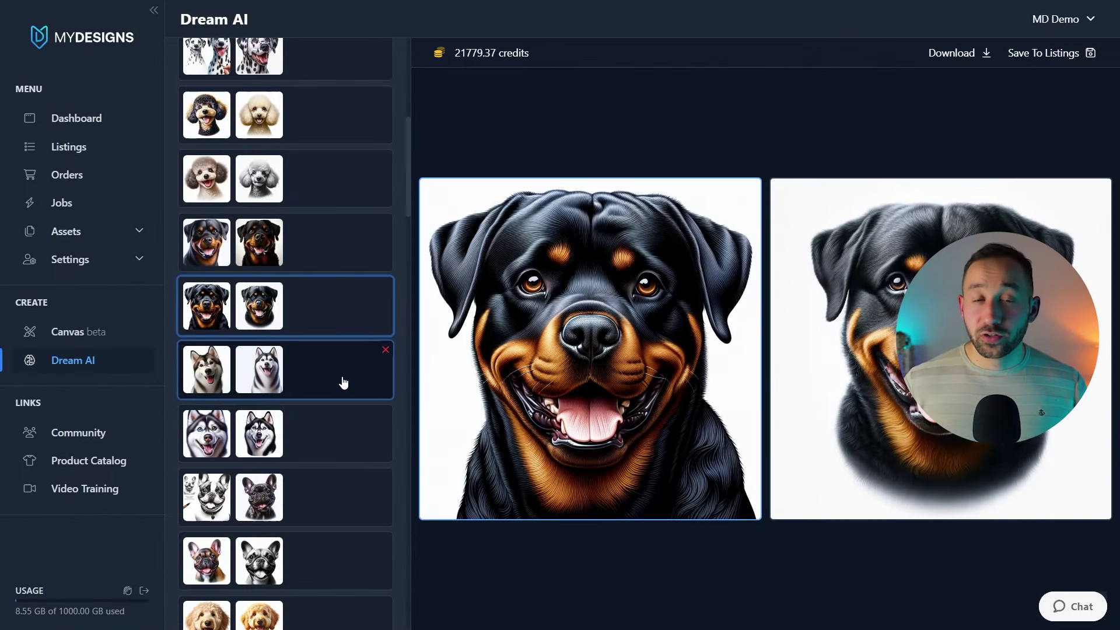
Save the left Rottweiler portrait to listings as the Main file and confirm storing it.
{"action": "scroll", "coordinate": [343, 380], "scroll_direction": "up", "scroll_amount": 3}
{"action": "scroll", "coordinate": [315, 390], "scroll_direction": "up", "scroll_amount": 1}
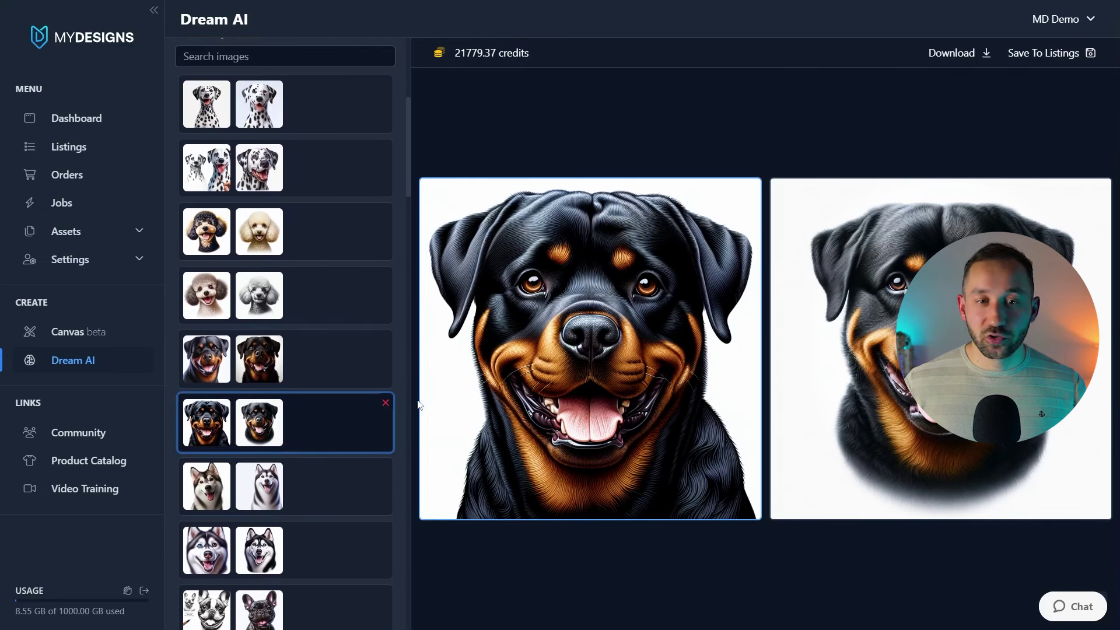
{"action": "left_click", "coordinate": [522, 340]}
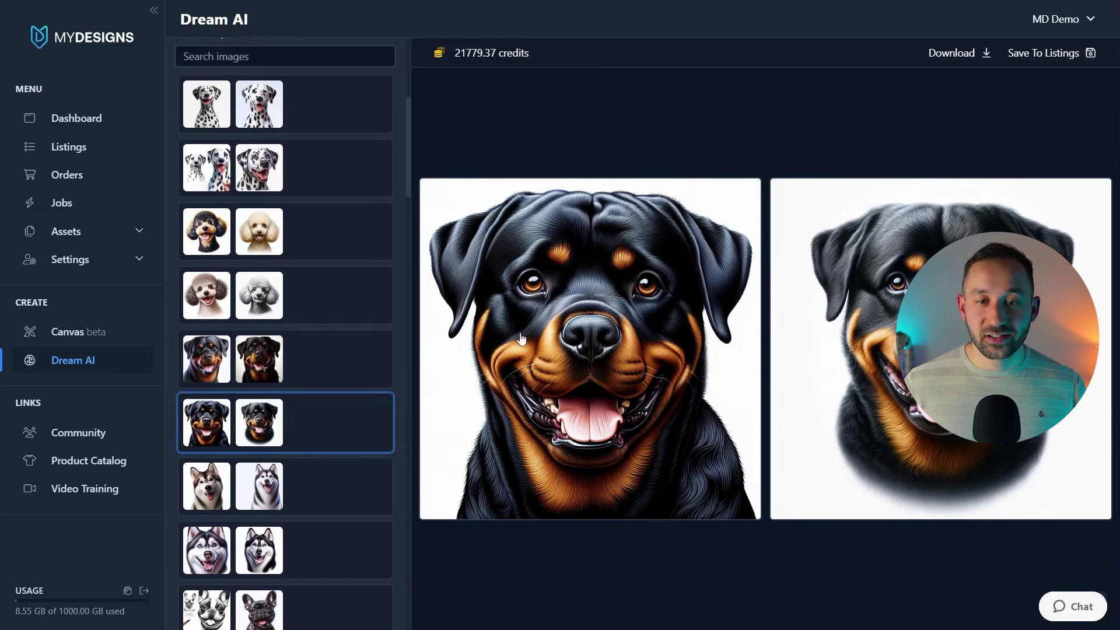
{"action": "left_click", "coordinate": [610, 318]}
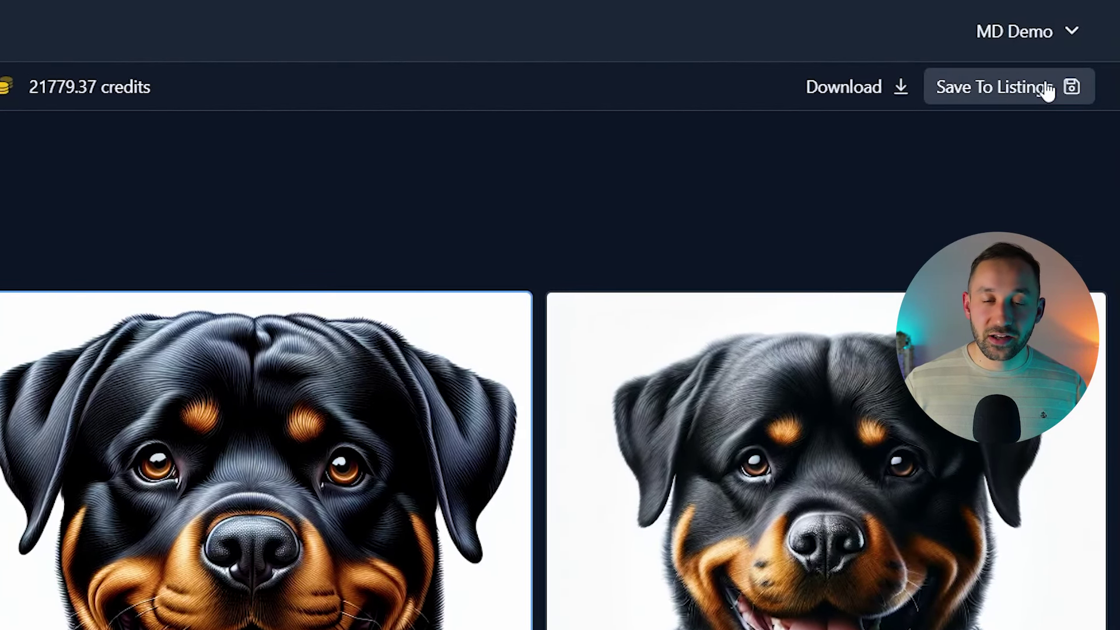
{"action": "left_click", "coordinate": [1045, 85]}
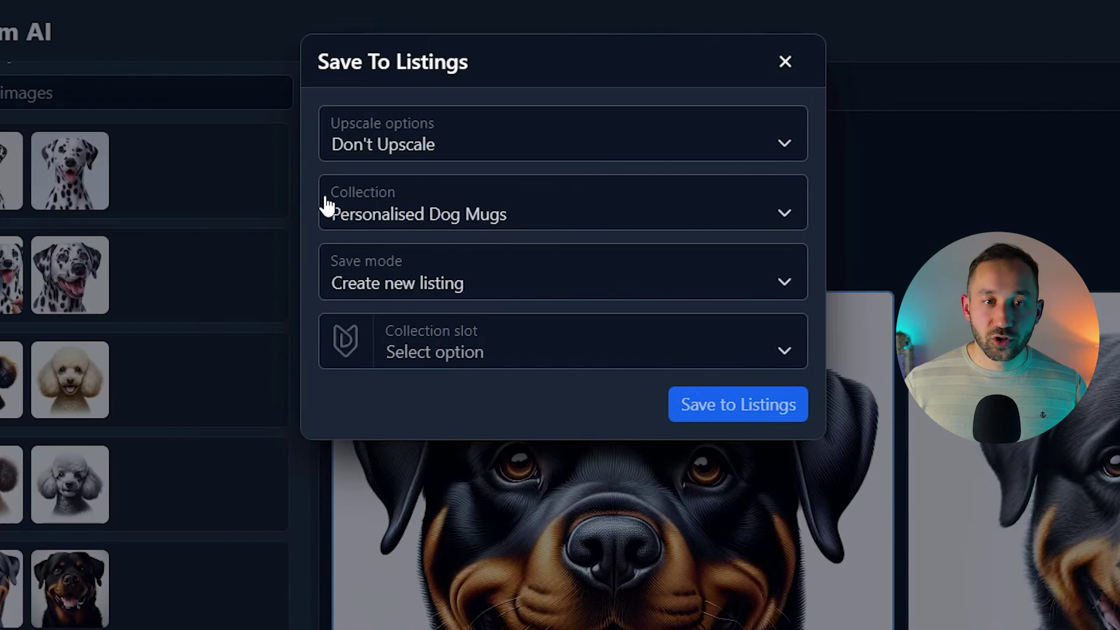
{"action": "left_click", "coordinate": [467, 351]}
{"action": "left_click", "coordinate": [385, 398]}
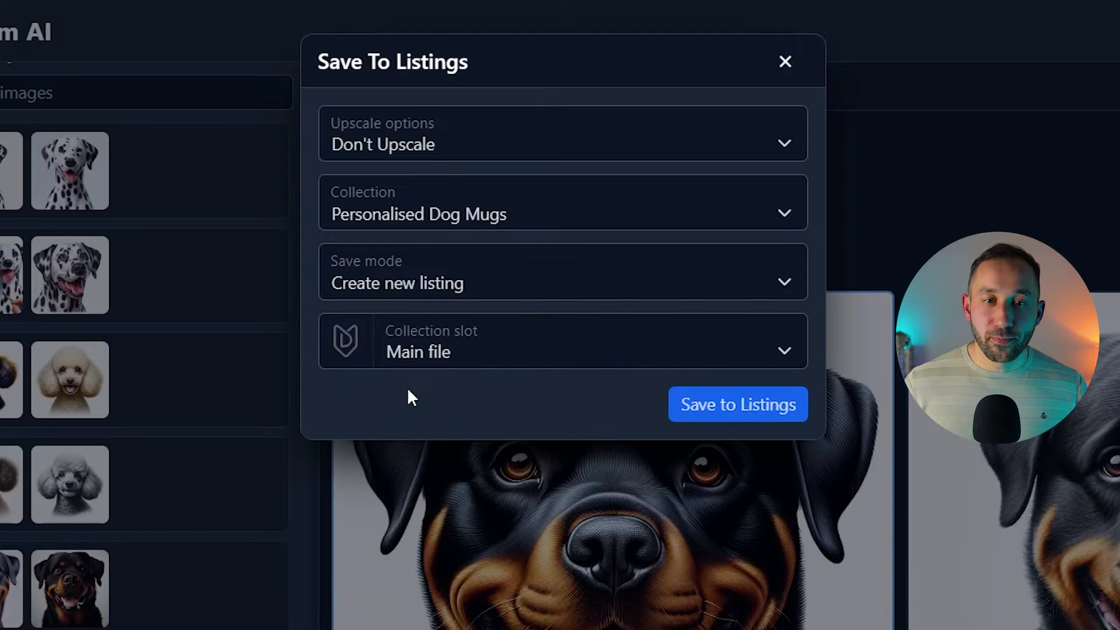
{"action": "left_click", "coordinate": [731, 408]}
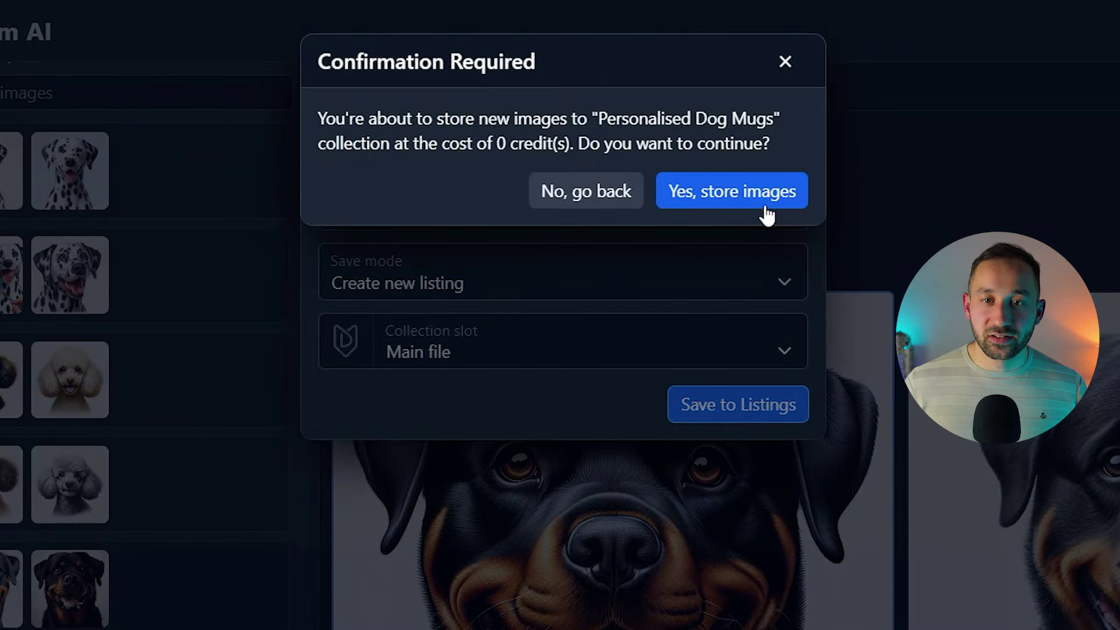
{"action": "left_click", "coordinate": [750, 196]}
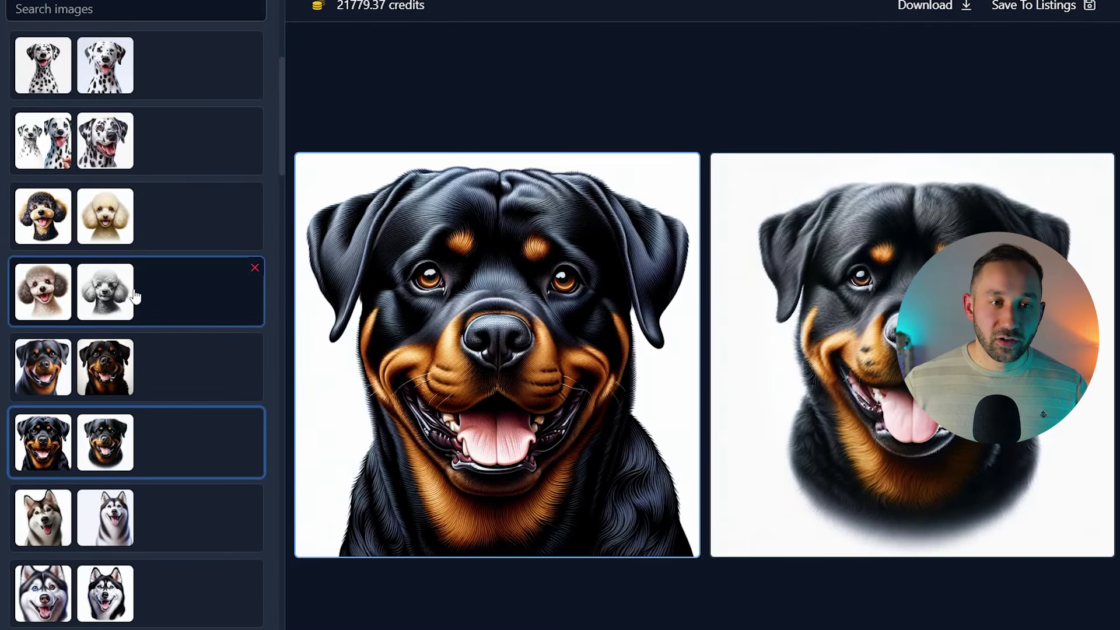
Save the right-hand blue-eyed husky portrait to listings as the Main file.
{"action": "scroll", "coordinate": [133, 286], "scroll_direction": "down", "scroll_amount": 2}
{"action": "left_click", "coordinate": [140, 389]}
{"action": "left_click", "coordinate": [144, 446]}
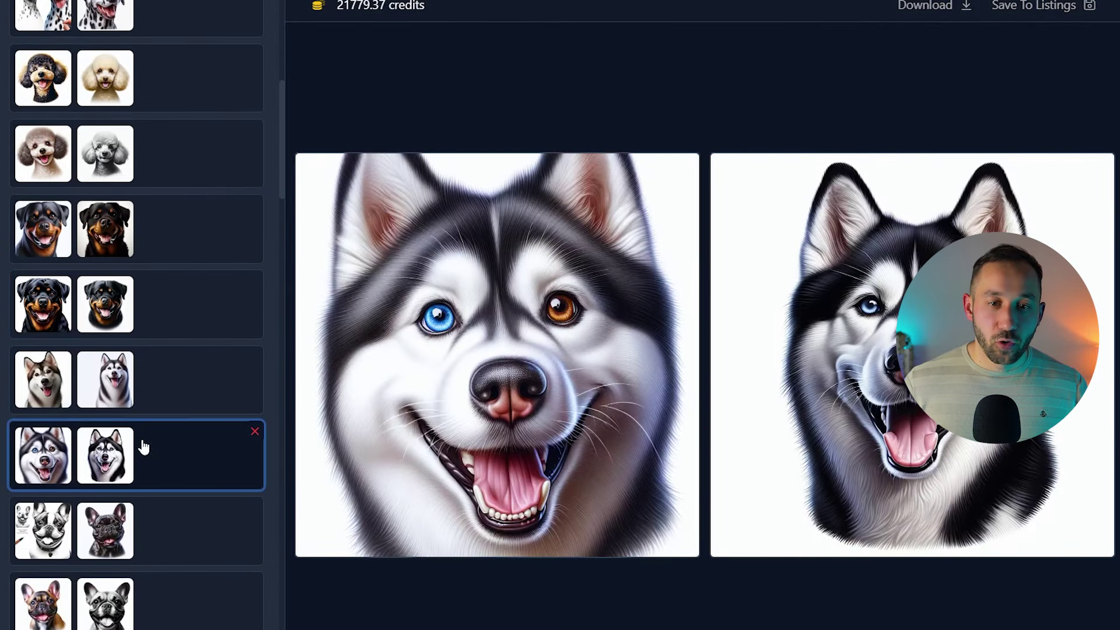
{"action": "left_click", "coordinate": [884, 307]}
{"action": "left_click", "coordinate": [1025, 7]}
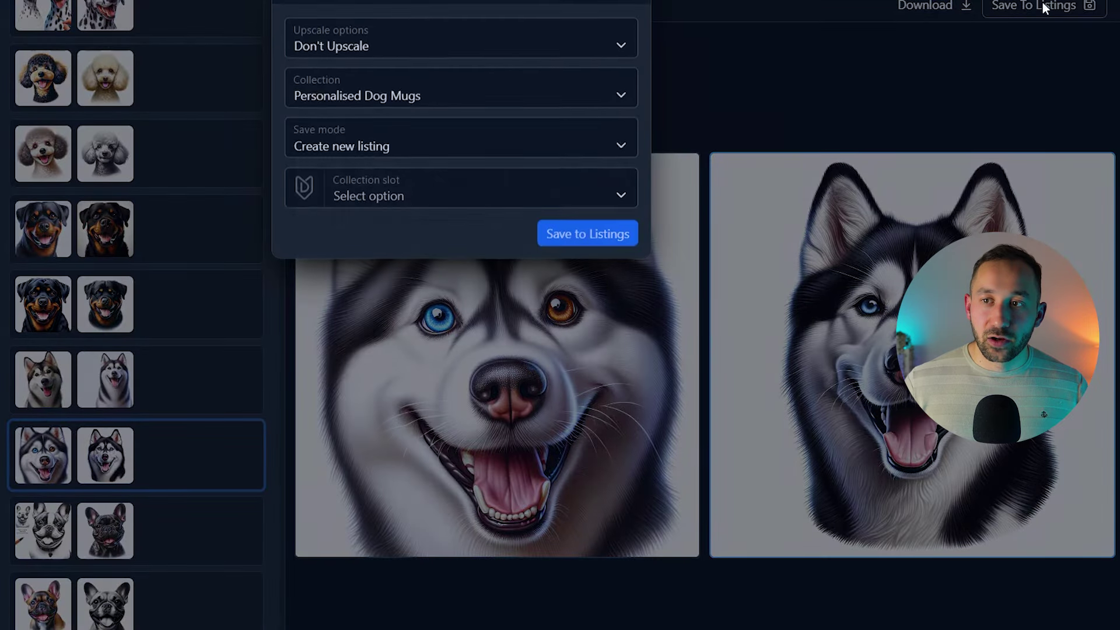
{"action": "left_click", "coordinate": [409, 199]}
{"action": "left_click", "coordinate": [350, 225]}
{"action": "left_click", "coordinate": [589, 236]}
Confirm storing the husky image in the Personalised Dog Mugs collection.
{"action": "left_click", "coordinate": [590, 72]}
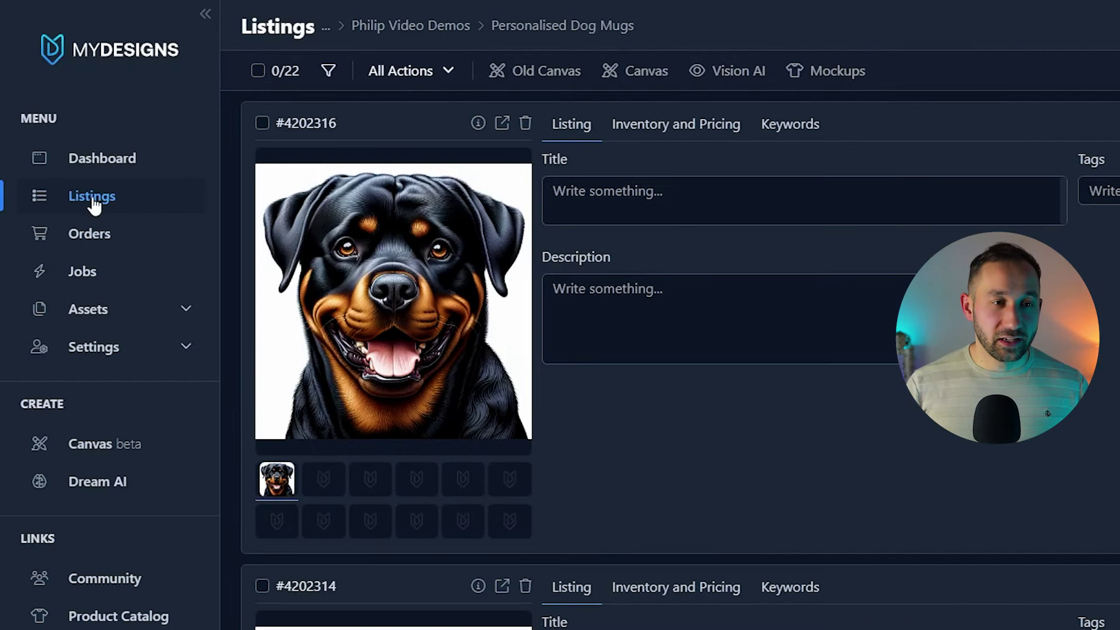
{"action": "scroll", "coordinate": [484, 325], "scroll_direction": "down", "scroll_amount": 10}
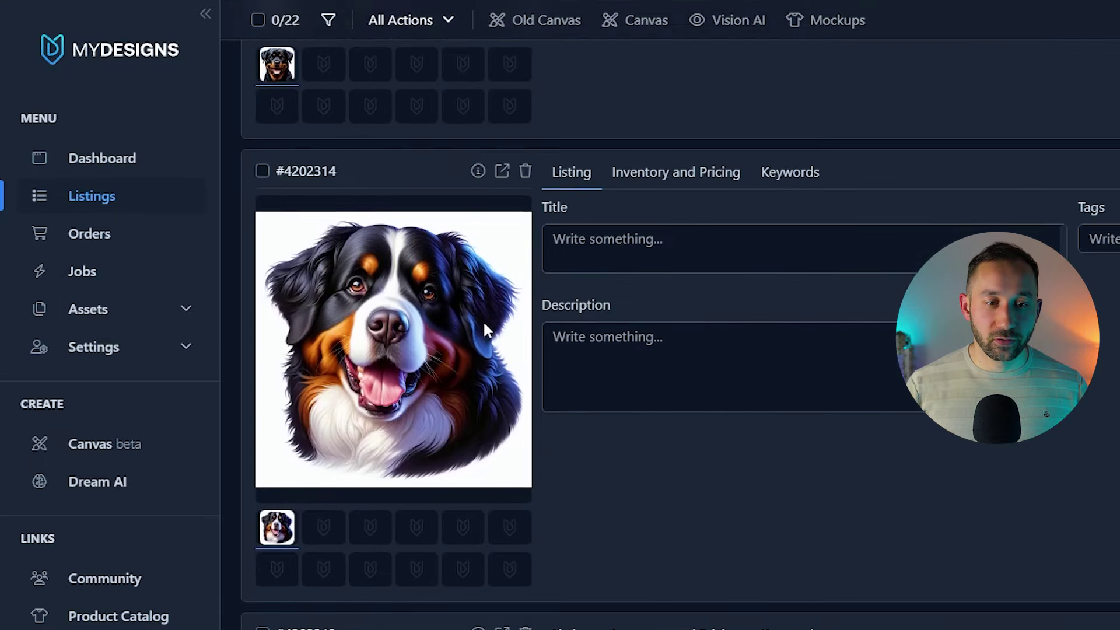
{"action": "scroll", "coordinate": [485, 327], "scroll_direction": "up", "scroll_amount": 7}
{"action": "scroll", "coordinate": [490, 332], "scroll_direction": "up", "scroll_amount": 3}
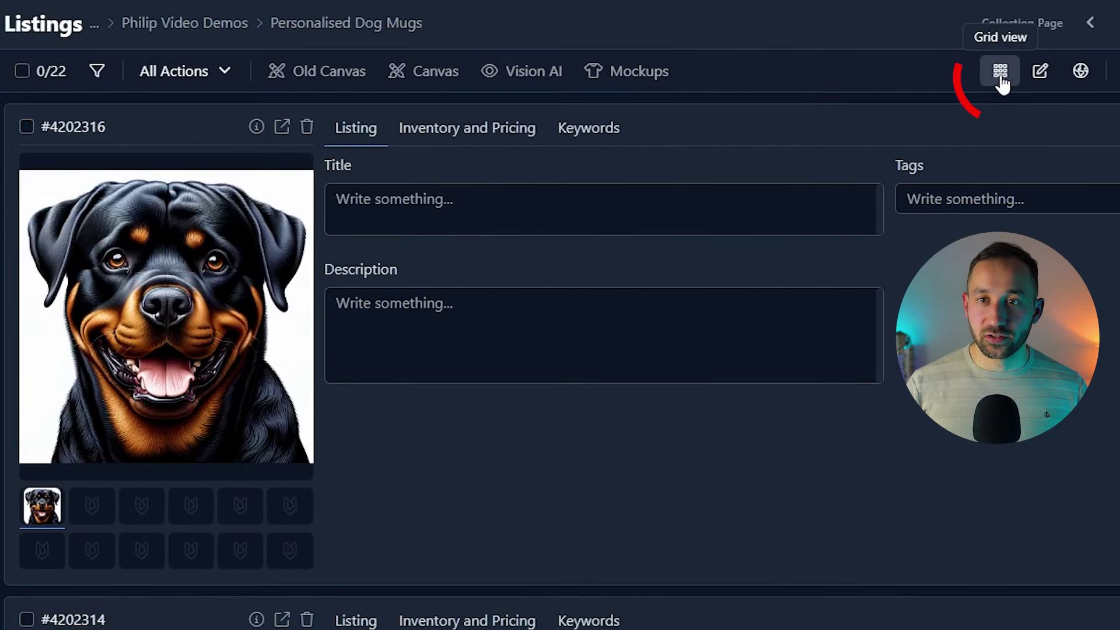
Toggle the 22 listings to Grid view and back to List view, then open selection options.
{"action": "left_click", "coordinate": [1001, 71]}
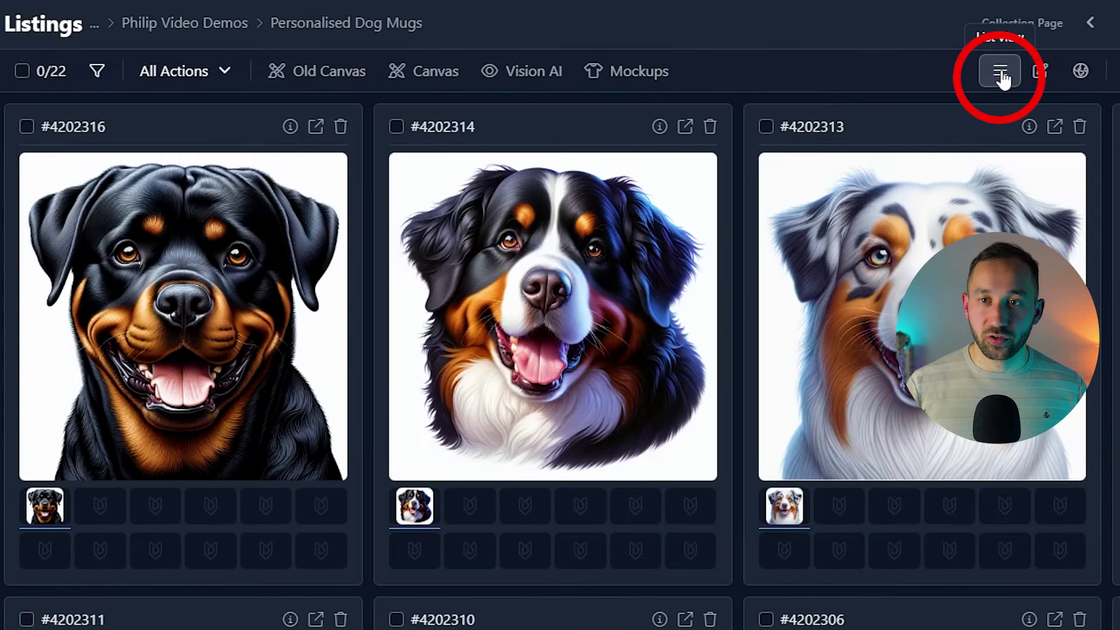
{"action": "scroll", "coordinate": [748, 298], "scroll_direction": "down", "scroll_amount": 15}
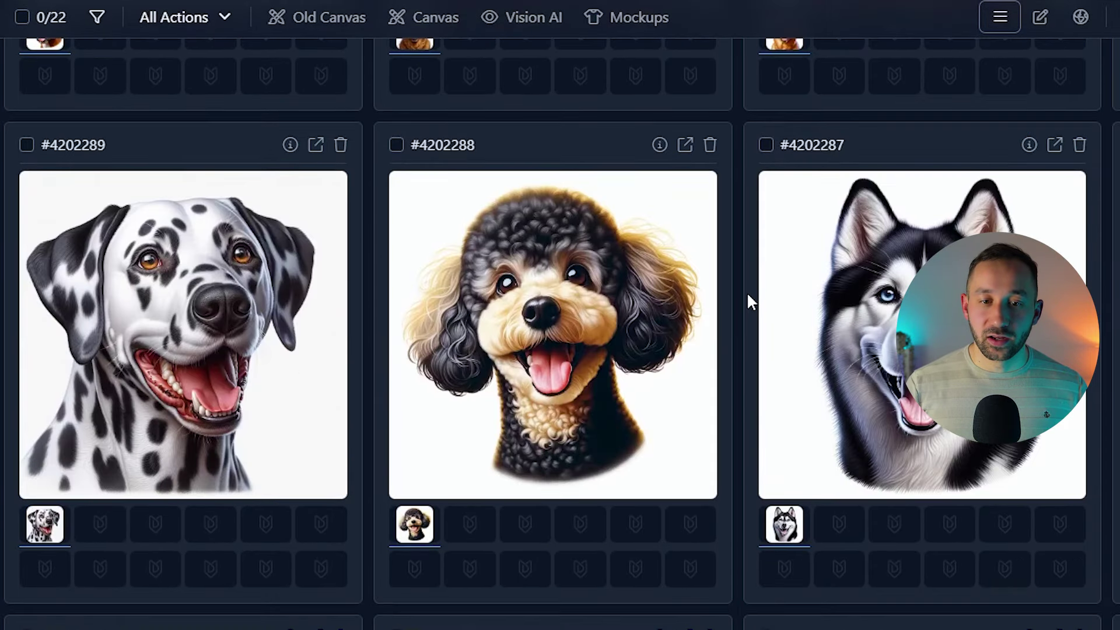
{"action": "scroll", "coordinate": [748, 298], "scroll_direction": "up", "scroll_amount": 11}
{"action": "scroll", "coordinate": [749, 307], "scroll_direction": "up", "scroll_amount": 5}
{"action": "left_click", "coordinate": [1000, 71]}
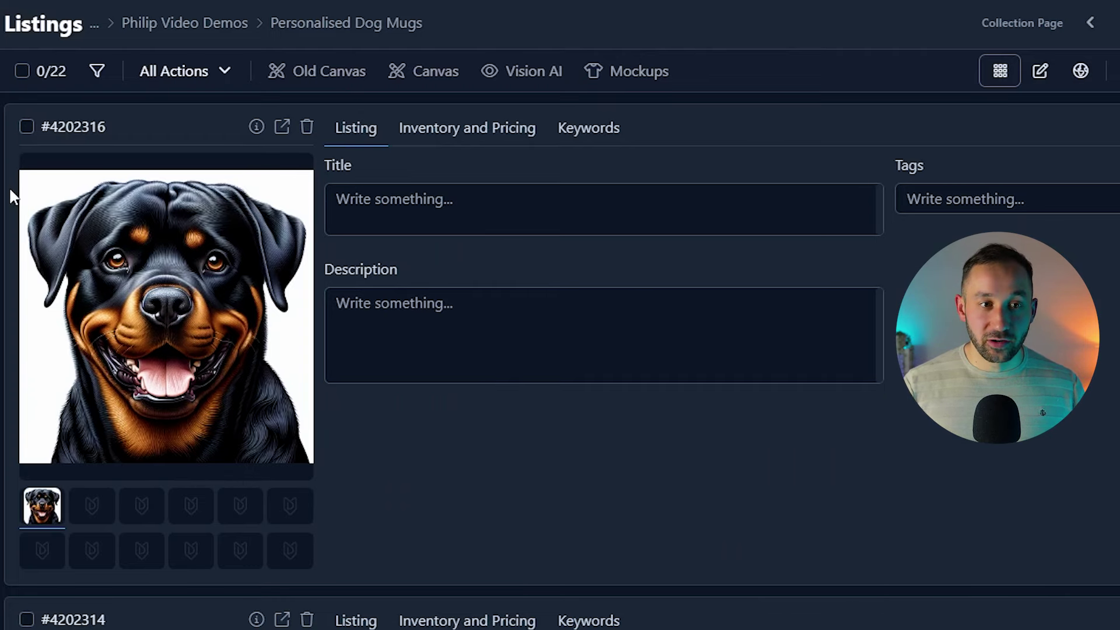
{"action": "scroll", "coordinate": [82, 264], "scroll_direction": "down", "scroll_amount": 9}
{"action": "scroll", "coordinate": [164, 618], "scroll_direction": "up", "scroll_amount": 9}
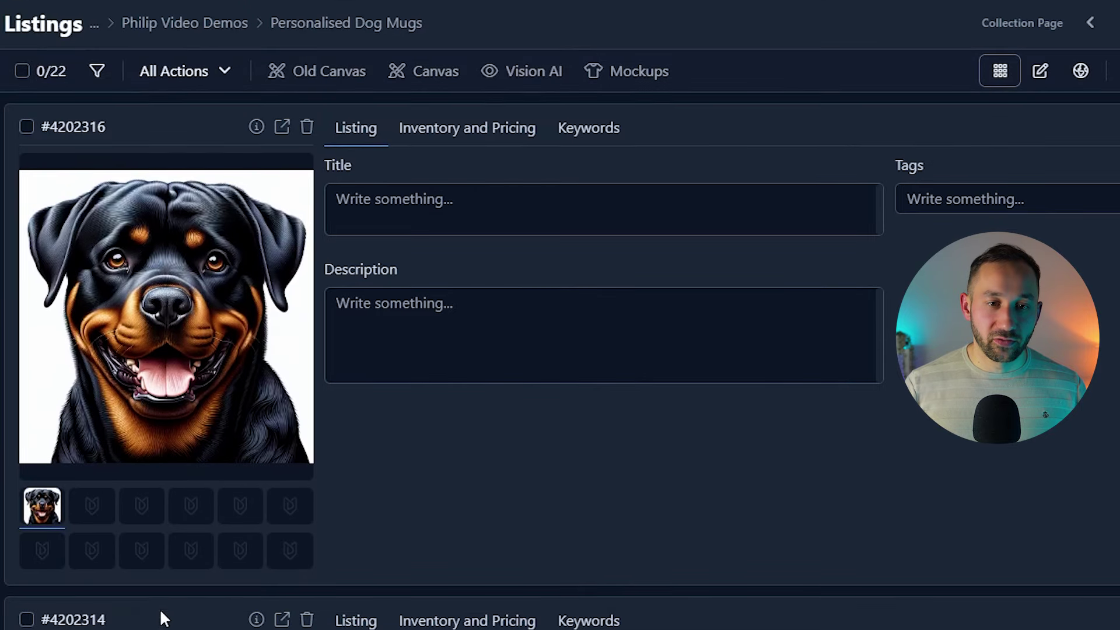
{"action": "left_click", "coordinate": [25, 80]}
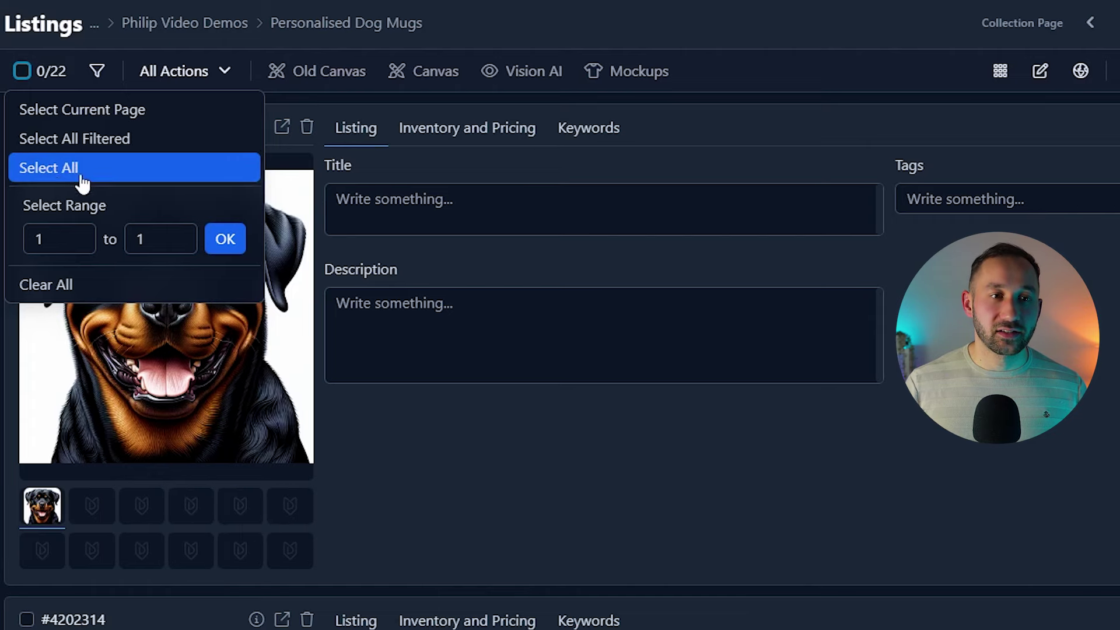
Select all 22 listings and remove their backgrounds, writing results to the Main file.
{"action": "left_click", "coordinate": [41, 173]}
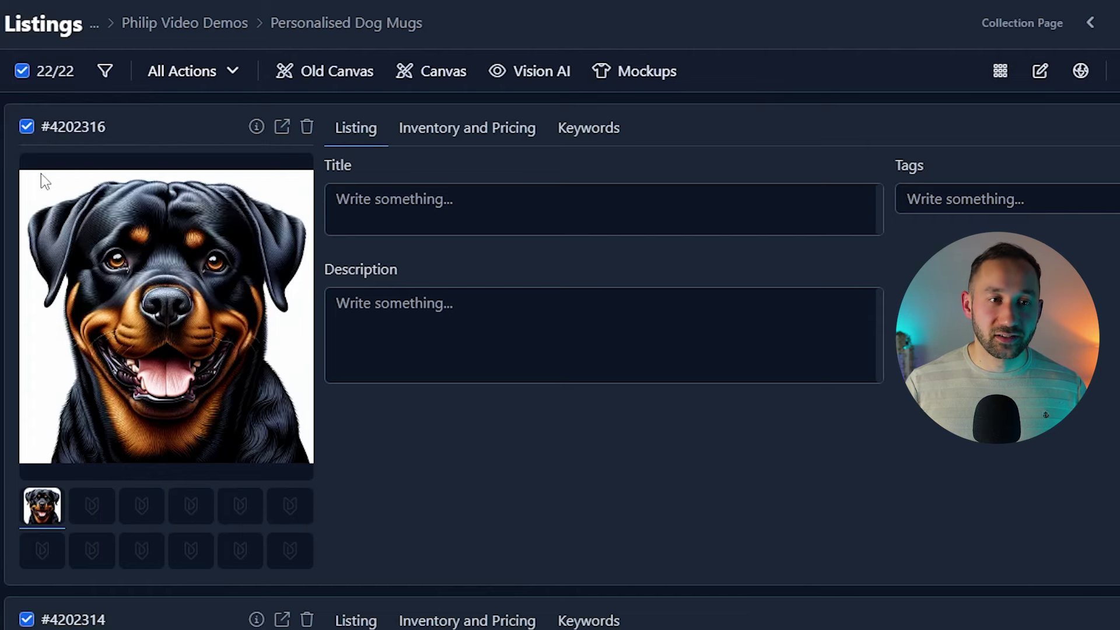
{"action": "left_click", "coordinate": [196, 77]}
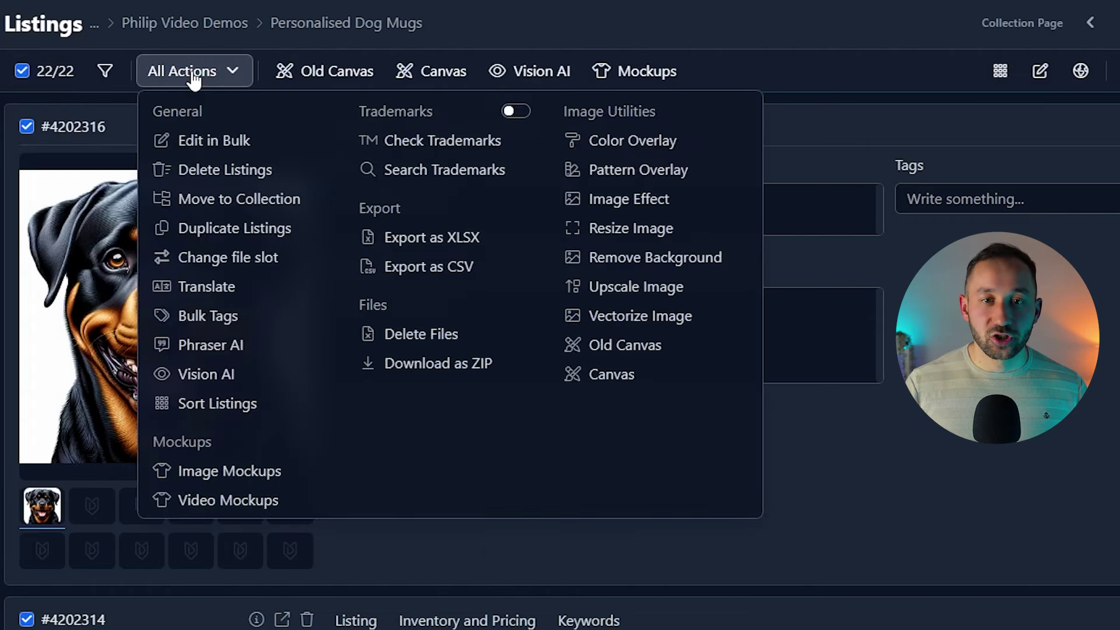
{"action": "left_click", "coordinate": [610, 258]}
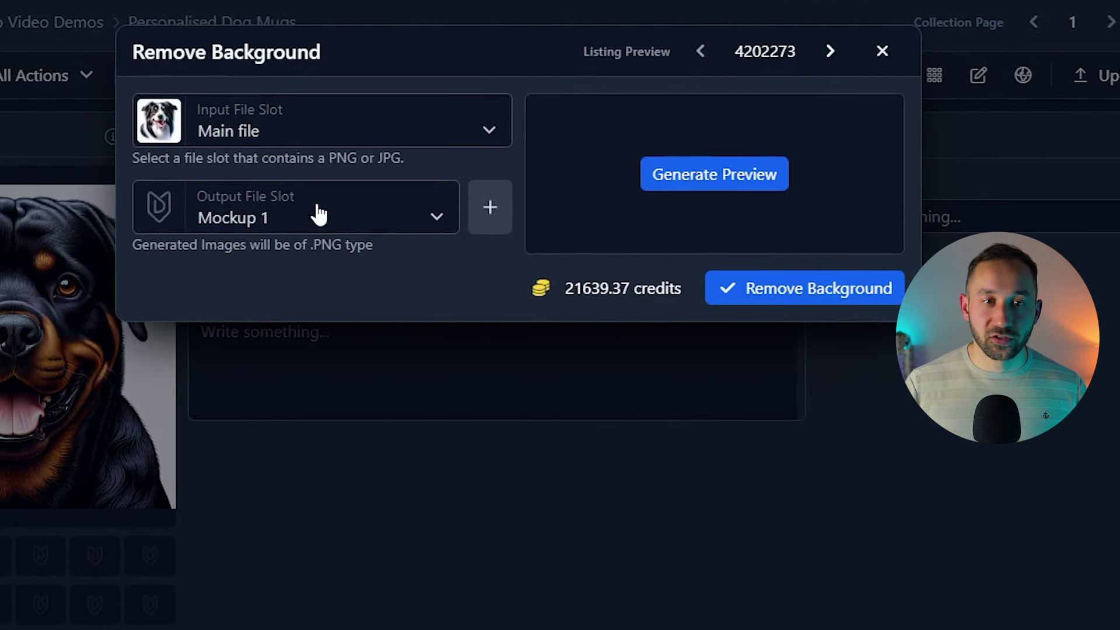
{"action": "left_click", "coordinate": [294, 223]}
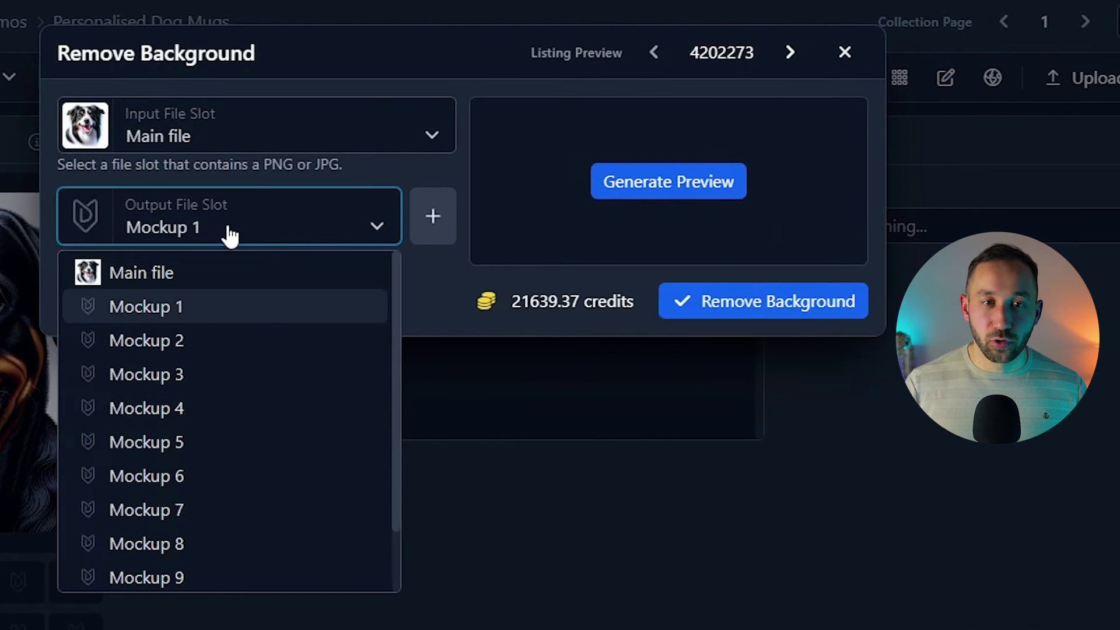
{"action": "left_click", "coordinate": [186, 274]}
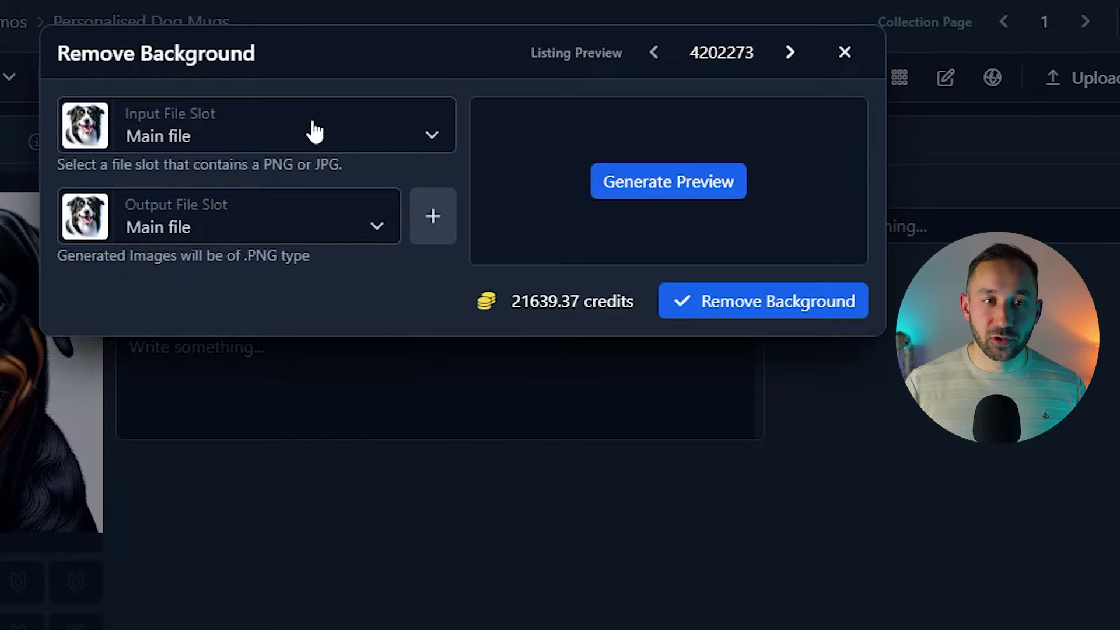
{"action": "left_click", "coordinate": [742, 303]}
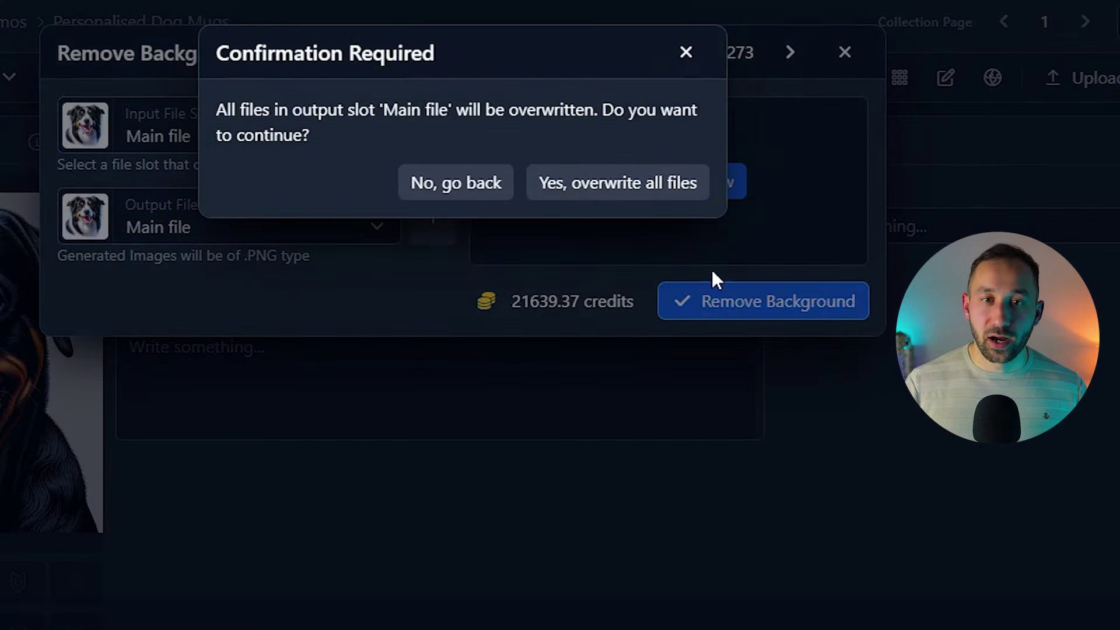
{"action": "left_click", "coordinate": [589, 185]}
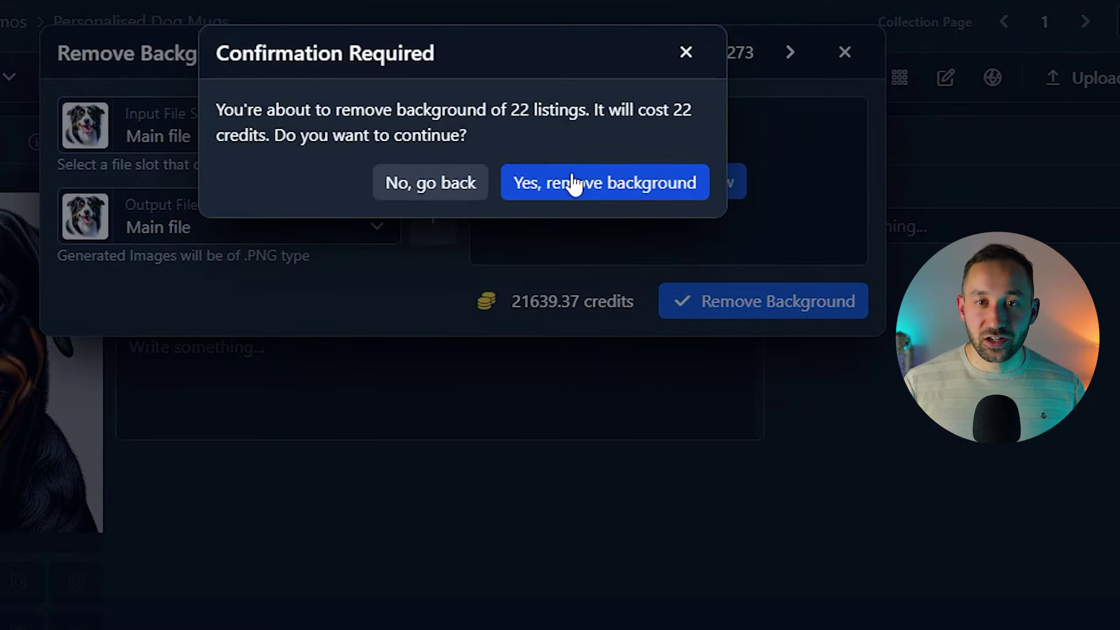
{"action": "left_click", "coordinate": [588, 185]}
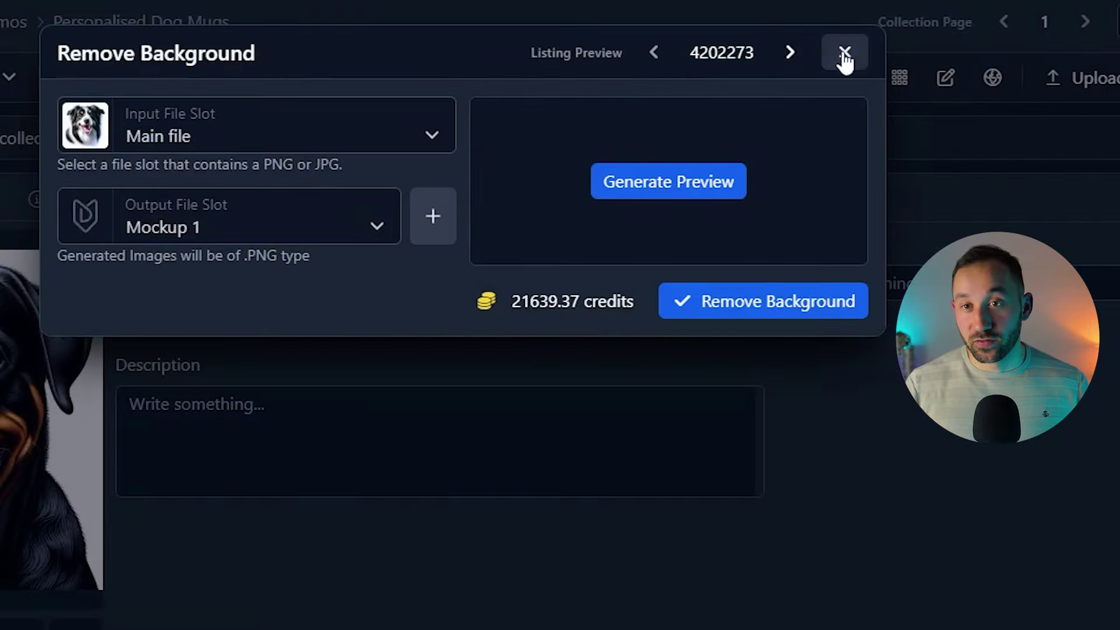
Dismiss the buy-credits offer and review the transparent-background portraits.
{"action": "left_click", "coordinate": [844, 55]}
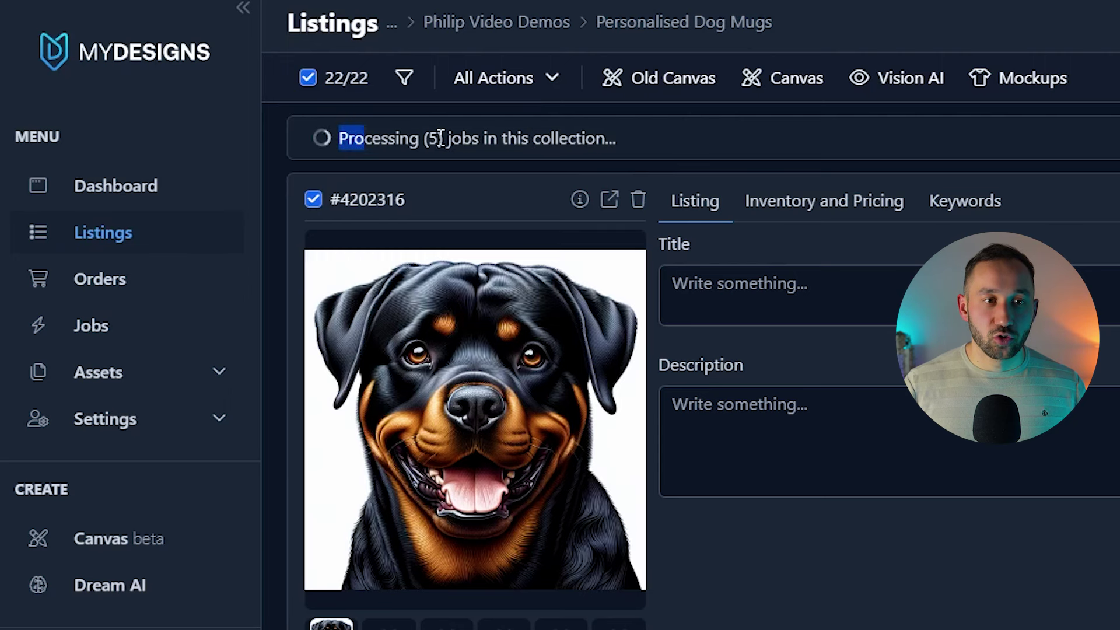
{"action": "left_click_drag", "start_coordinate": [460, 138], "coordinate": [648, 142]}
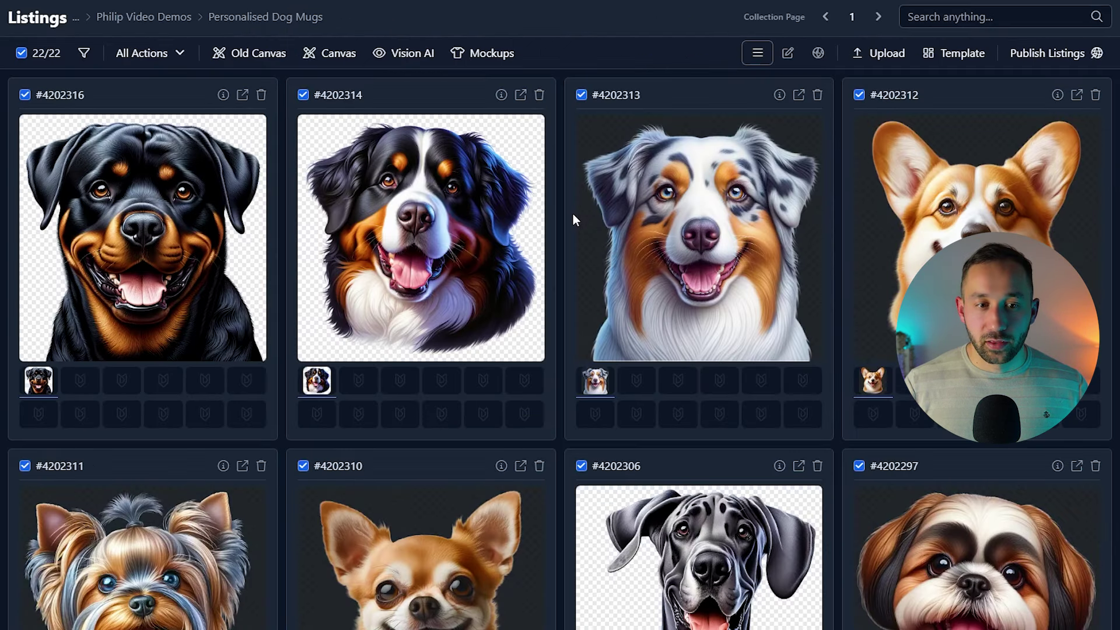
{"action": "scroll", "coordinate": [573, 219], "scroll_direction": "down", "scroll_amount": 4}
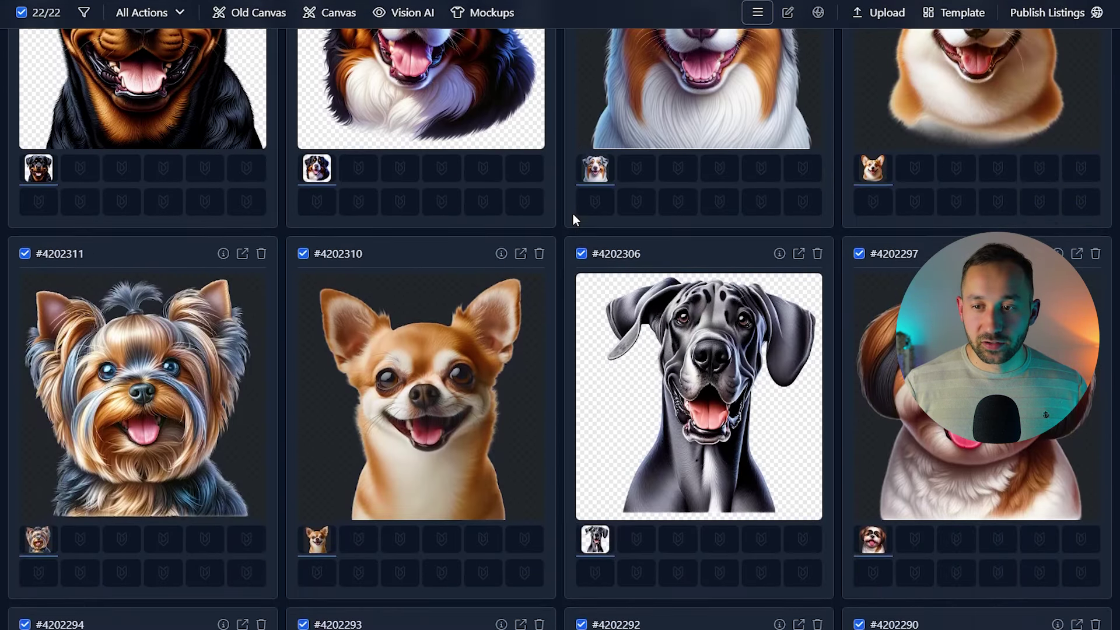
{"action": "scroll", "coordinate": [573, 219], "scroll_direction": "down", "scroll_amount": 10}
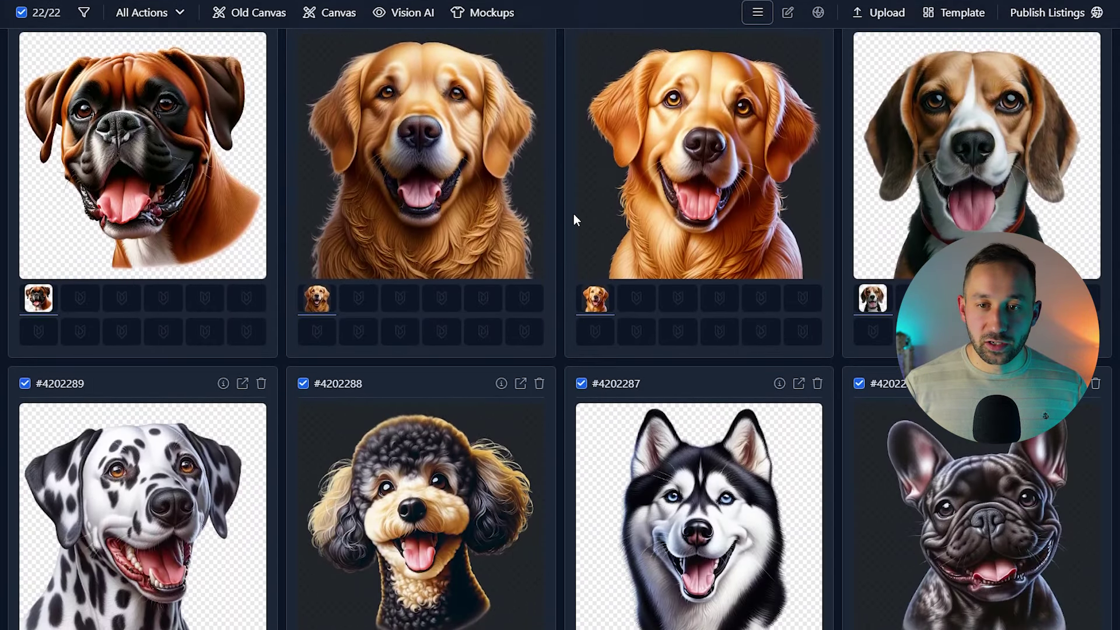
{"action": "scroll", "coordinate": [573, 214], "scroll_direction": "up", "scroll_amount": 12}
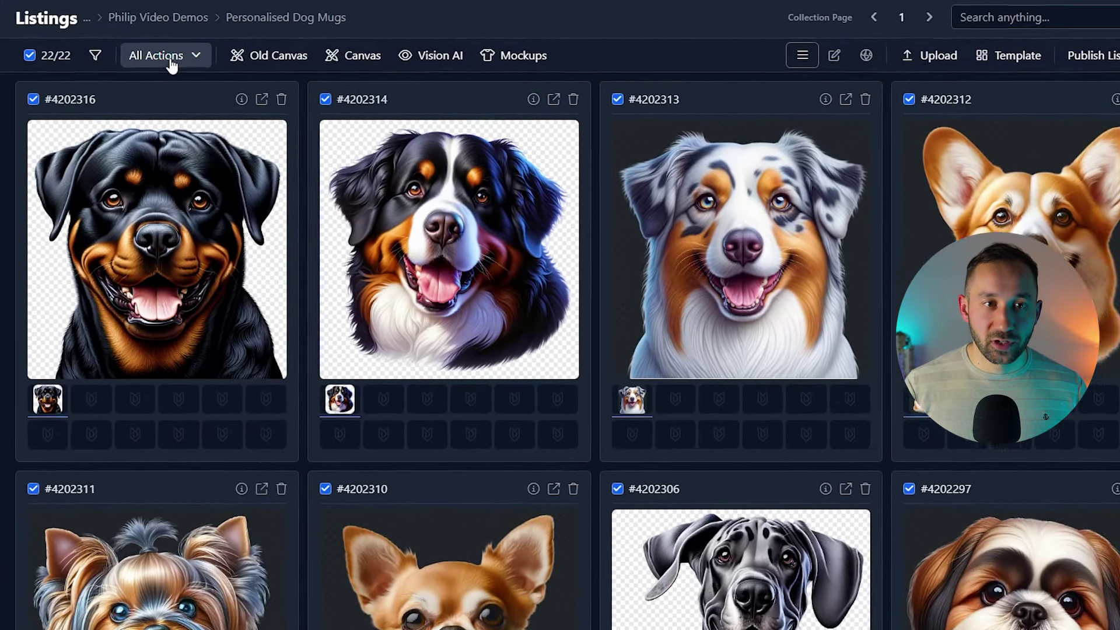
Upscale all 22 listing images into the Main file, overwriting originals for 44 credits.
{"action": "left_click", "coordinate": [149, 56]}
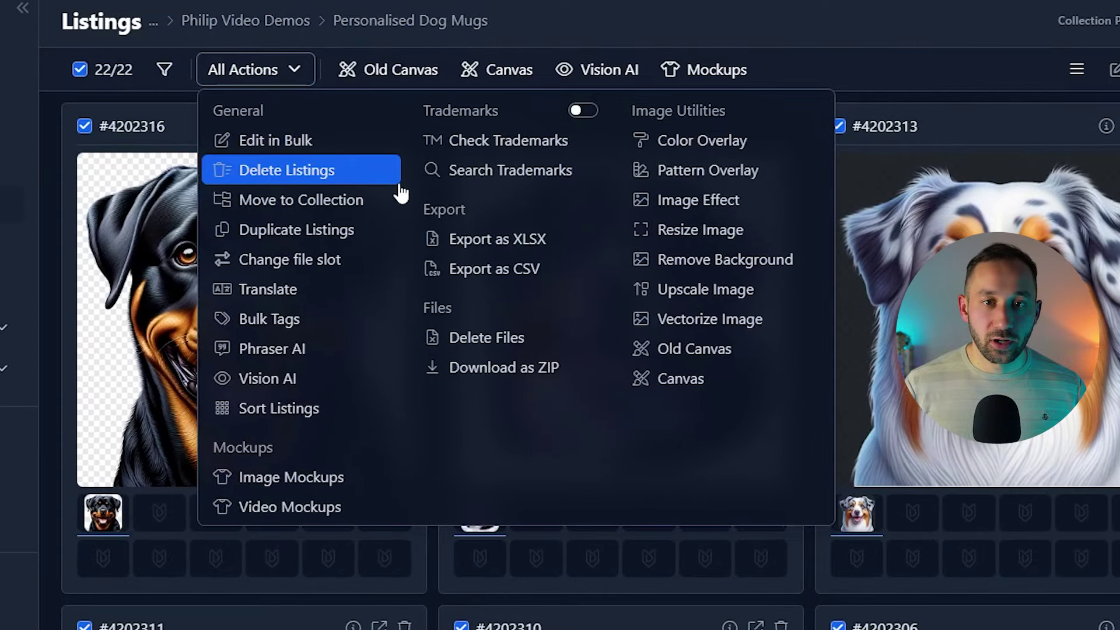
{"action": "left_click", "coordinate": [767, 291]}
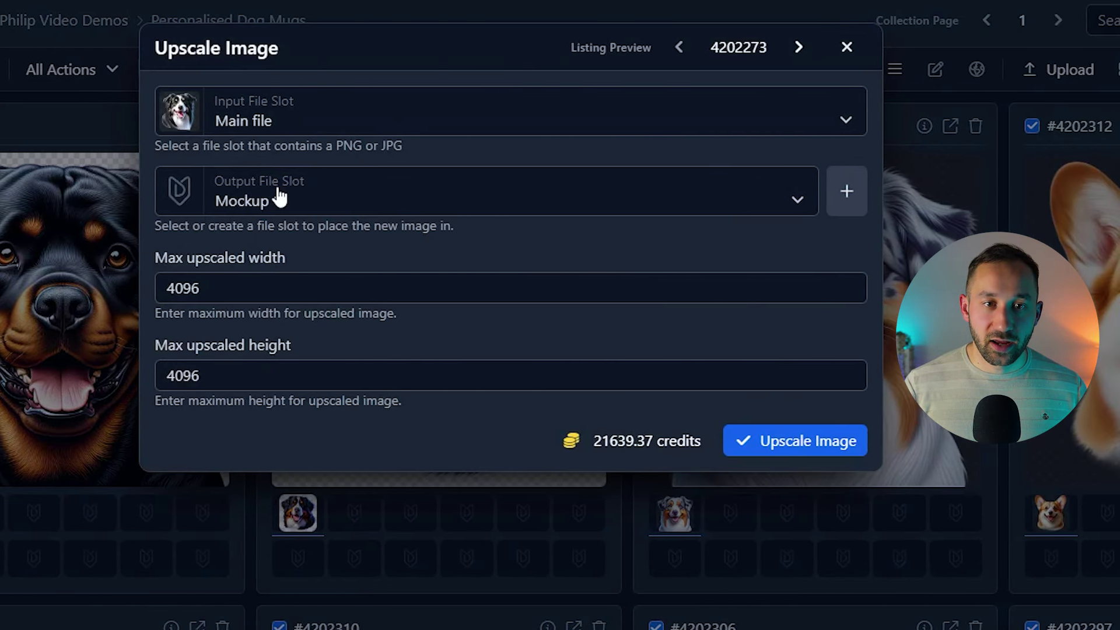
{"action": "left_click", "coordinate": [279, 196]}
{"action": "left_click", "coordinate": [234, 238]}
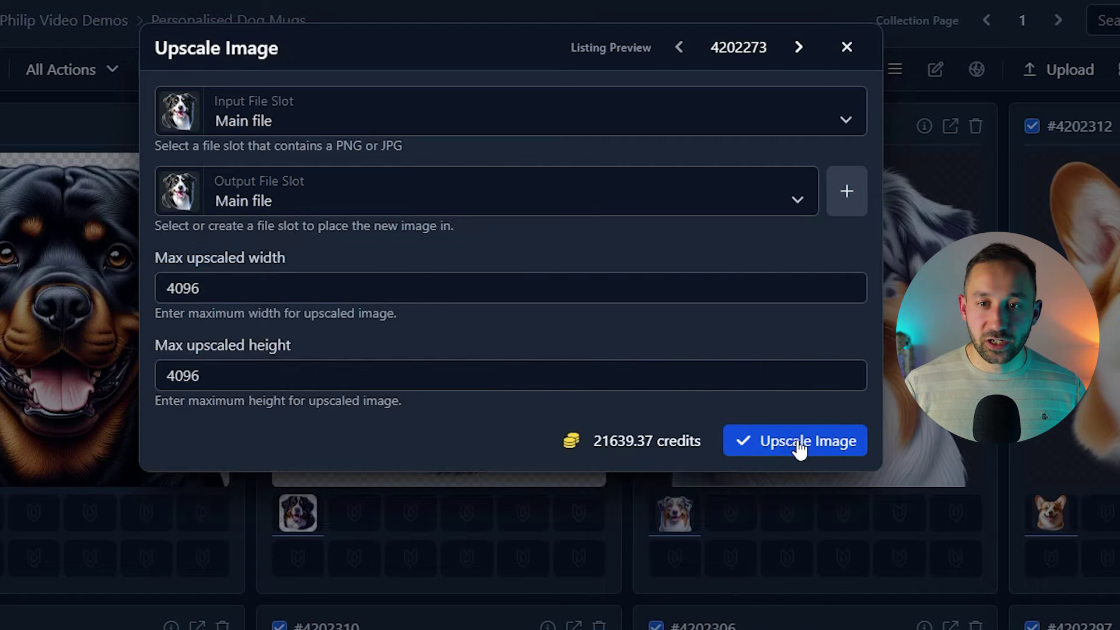
{"action": "left_click", "coordinate": [778, 445]}
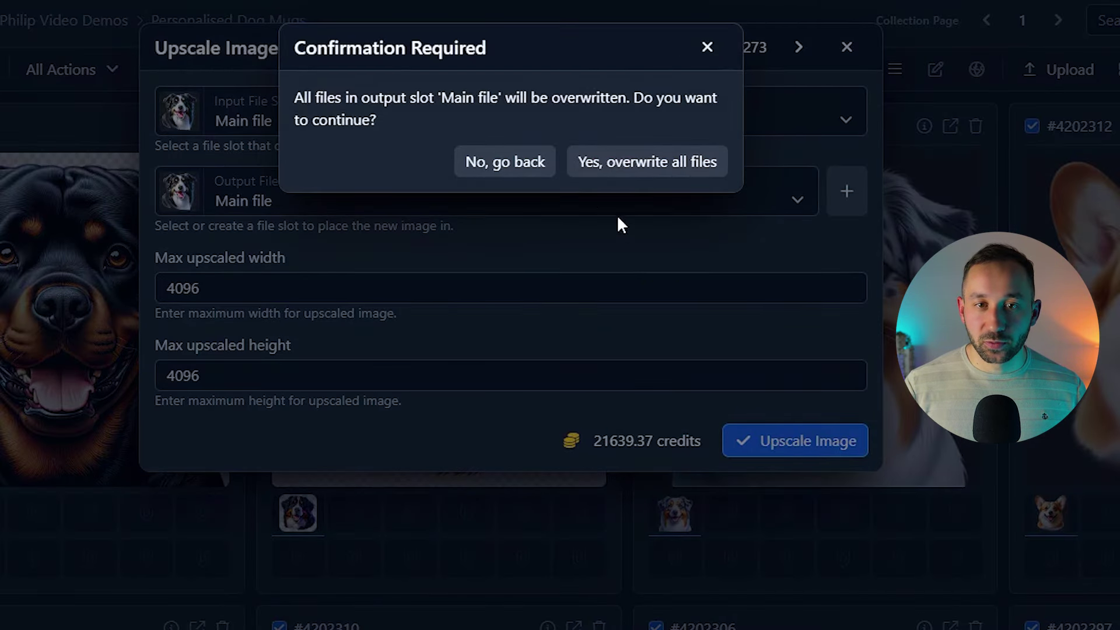
{"action": "left_click", "coordinate": [666, 169]}
{"action": "left_click", "coordinate": [633, 175]}
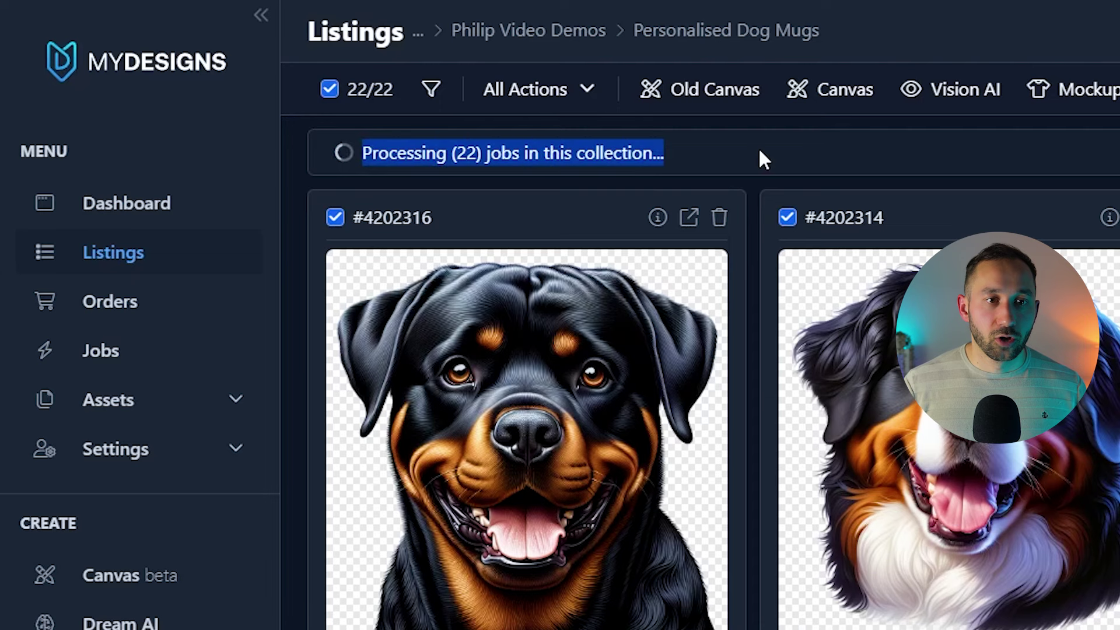
{"action": "left_click", "coordinate": [764, 161]}
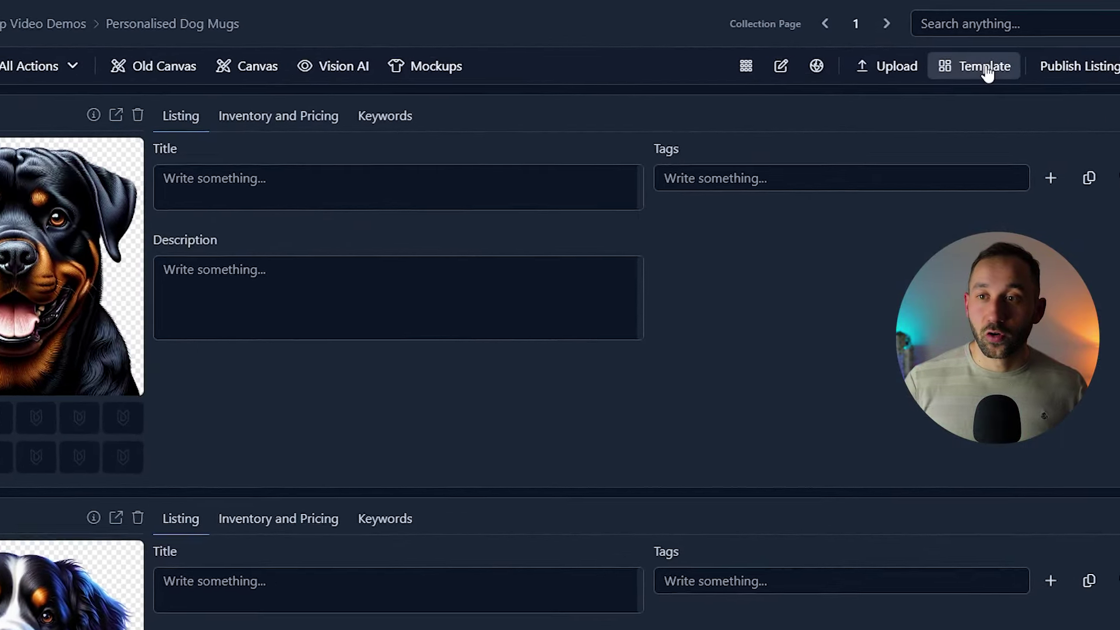
Add a 'Print file' slot to the listing template and save it via Update Template.
{"action": "left_click", "coordinate": [985, 67]}
{"action": "triple_click", "coordinate": [53, 175]}
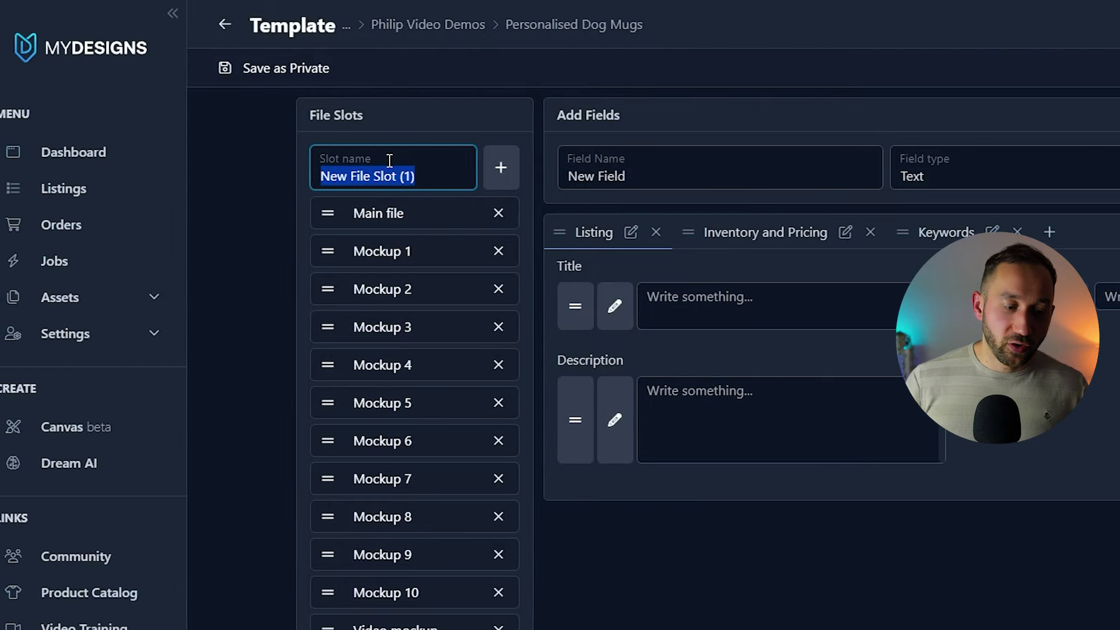
{"action": "type", "text": "Print file"}
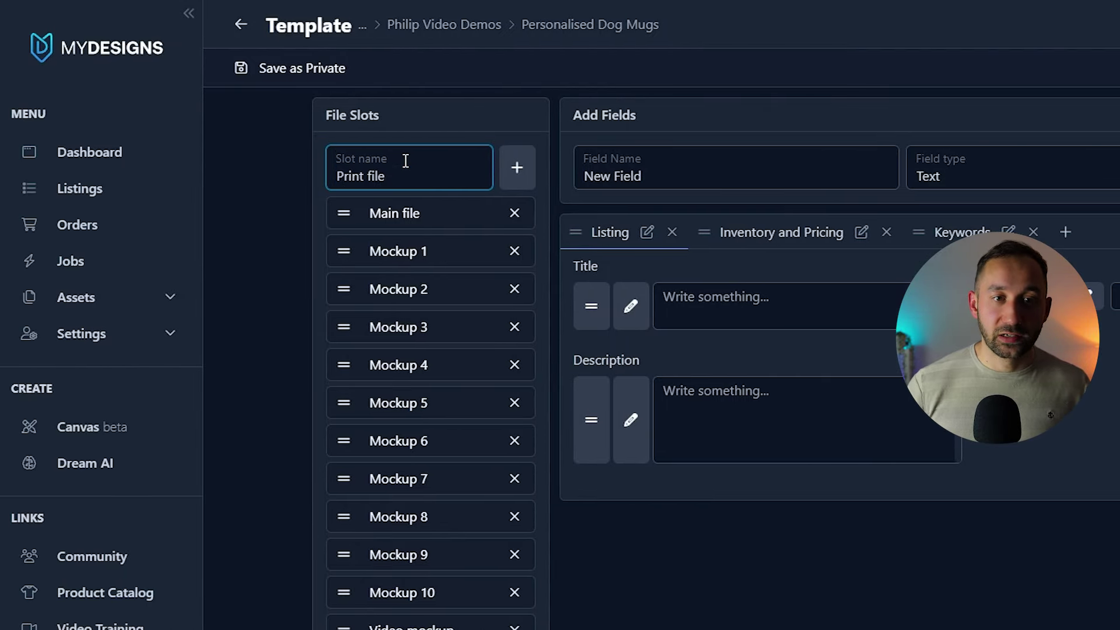
{"action": "left_click", "coordinate": [517, 168]}
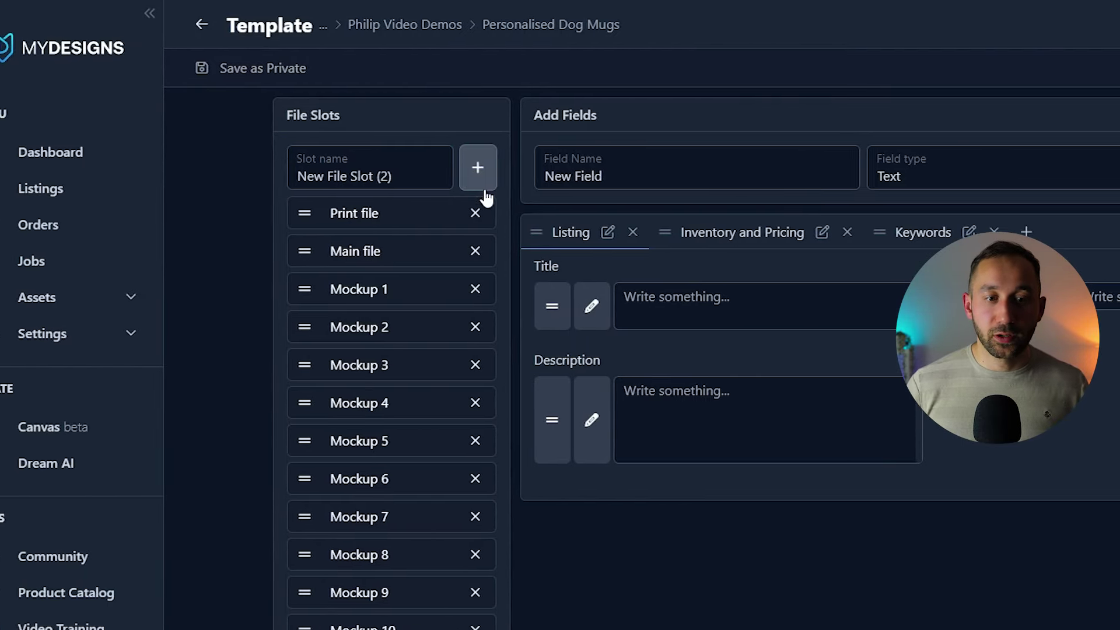
{"action": "left_click", "coordinate": [1097, 66]}
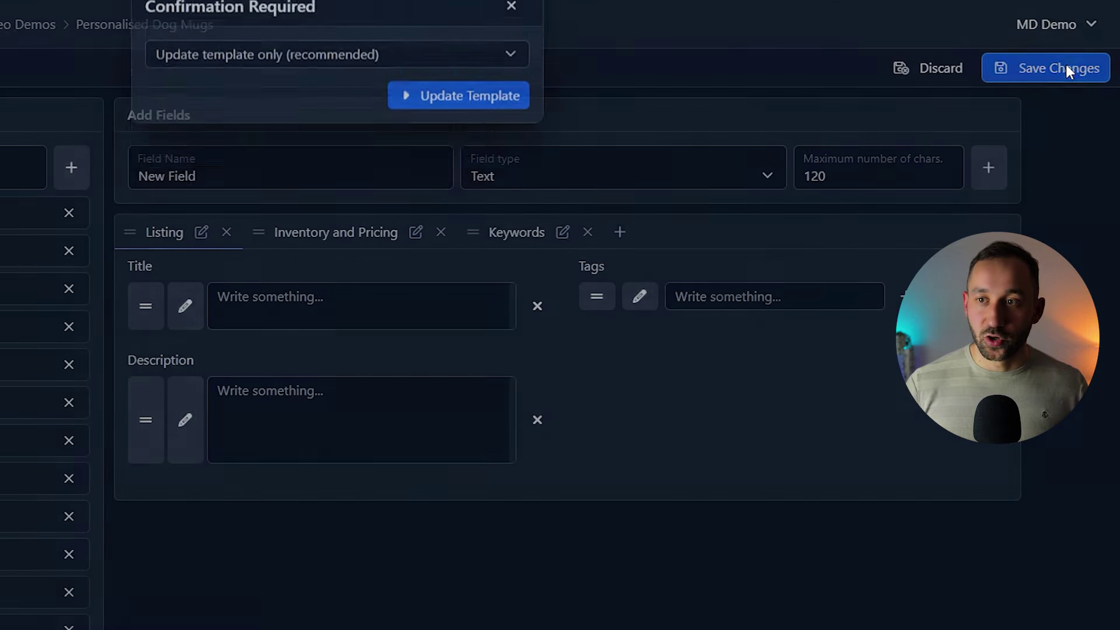
{"action": "left_click", "coordinate": [460, 143]}
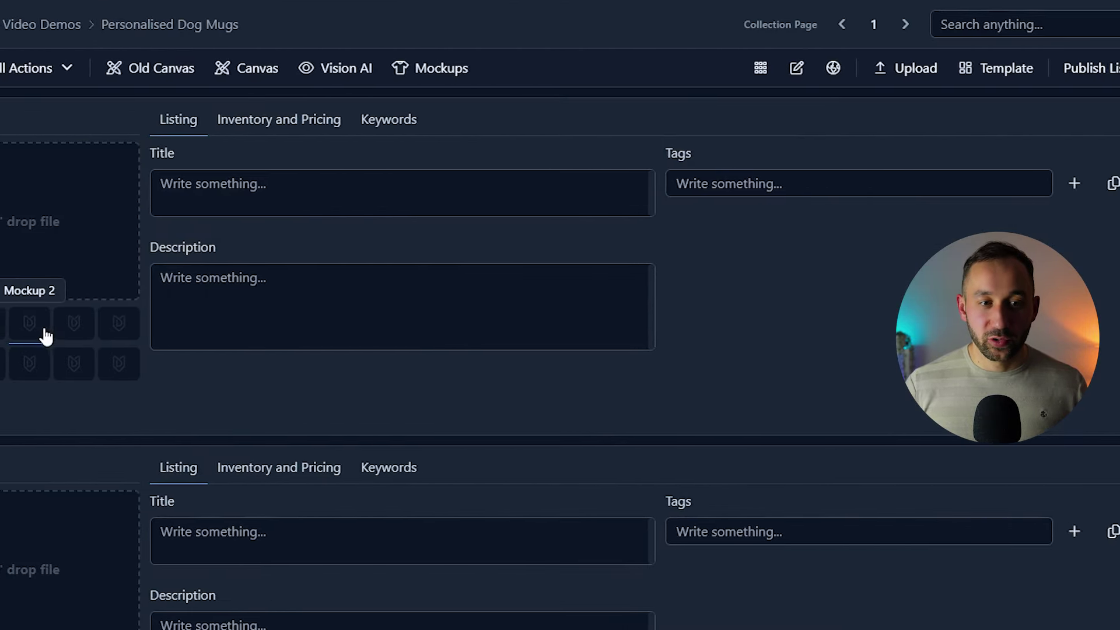
Select all listings in the collection and open them in the design canvas.
{"action": "left_click", "coordinate": [58, 68]}
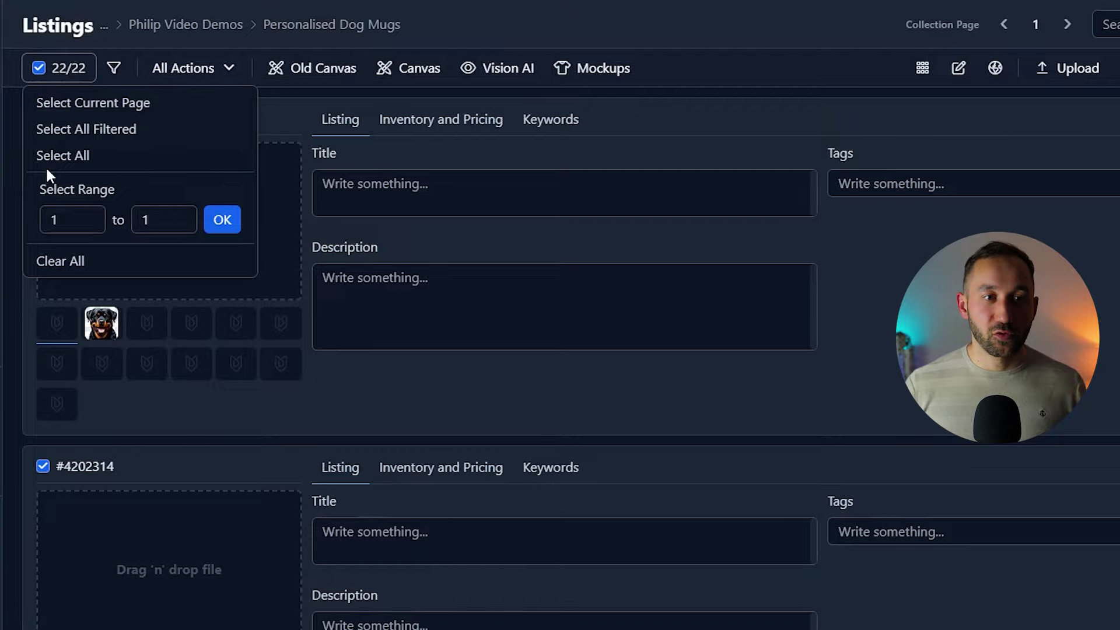
{"action": "left_click", "coordinate": [108, 162]}
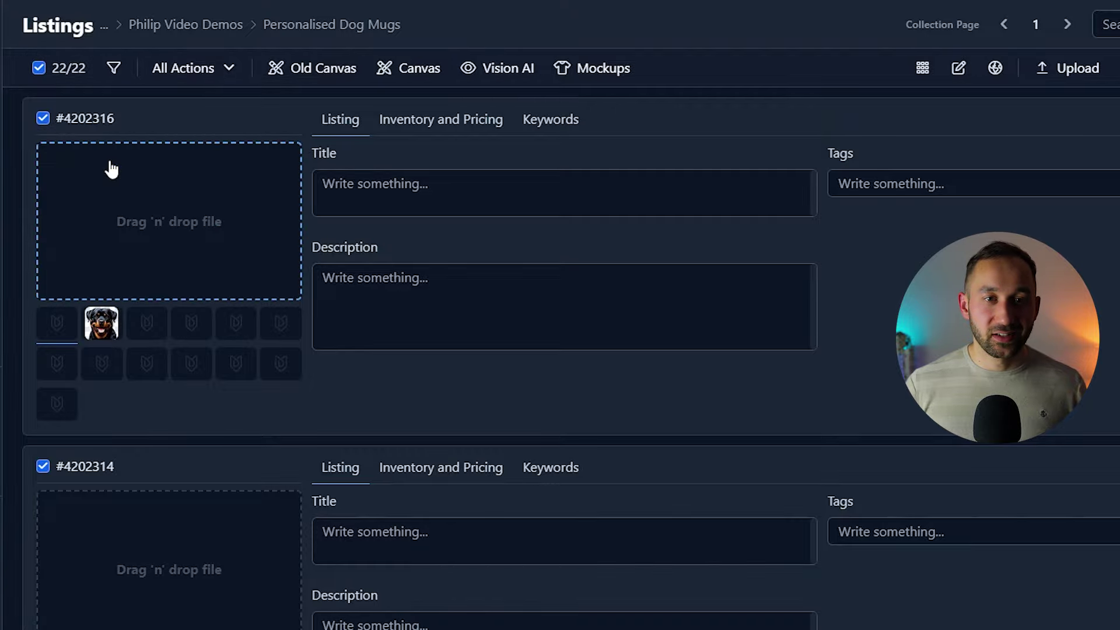
{"action": "left_click", "coordinate": [401, 69]}
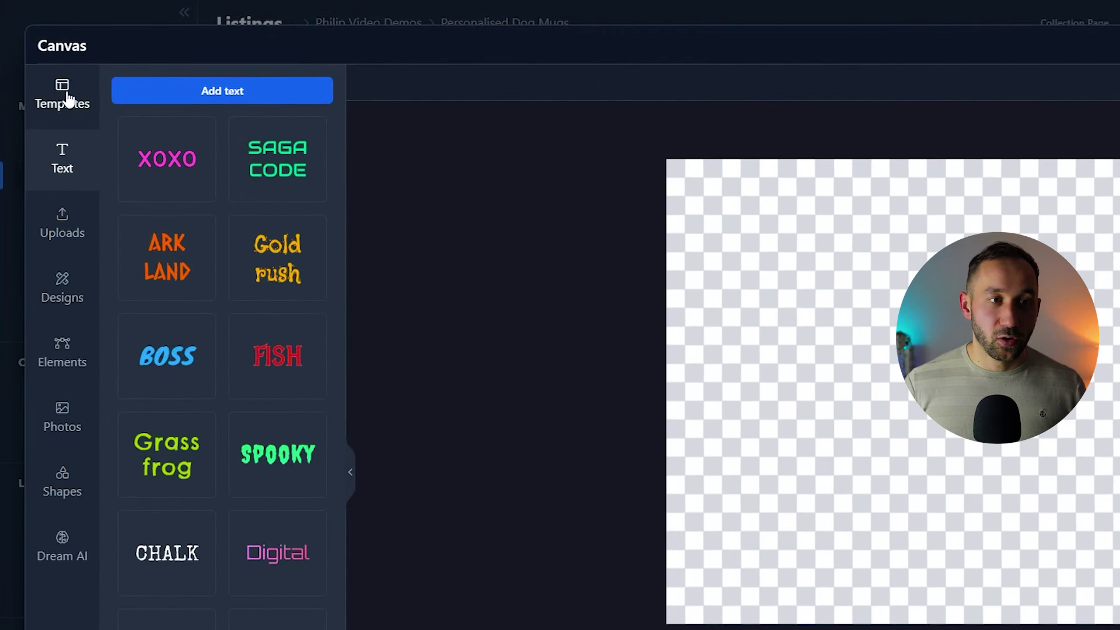
Size the canvas to the Accent Coffee Mug 11oz template found by searching 'mug'.
{"action": "left_click", "coordinate": [64, 96]}
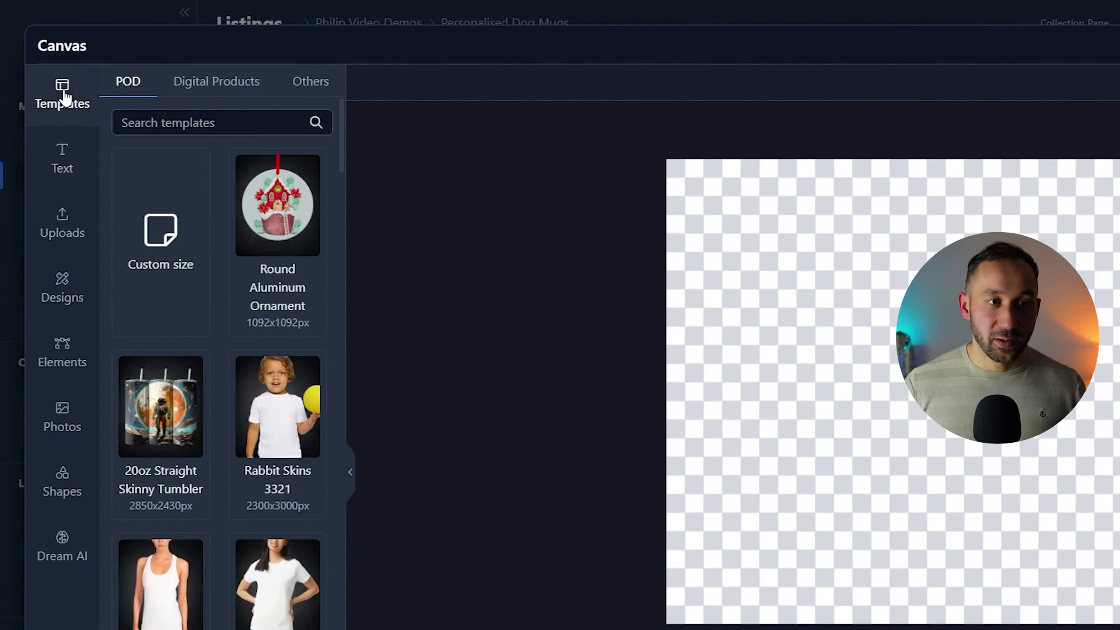
{"action": "left_click", "coordinate": [154, 115]}
{"action": "type", "text": "mug"}
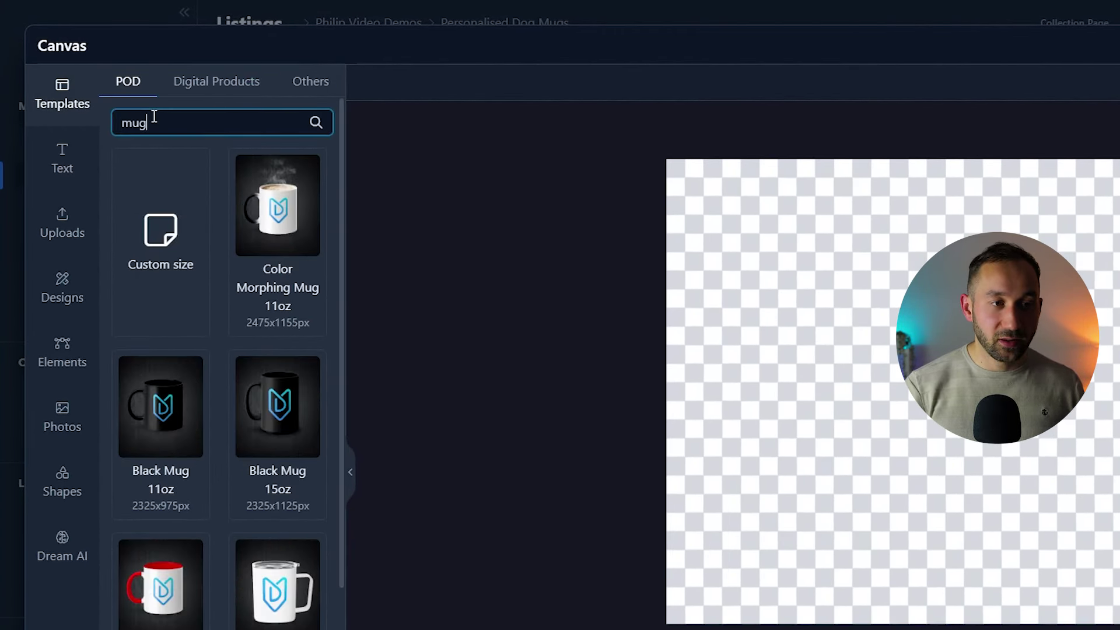
{"action": "scroll", "coordinate": [228, 391], "scroll_direction": "down", "scroll_amount": 3}
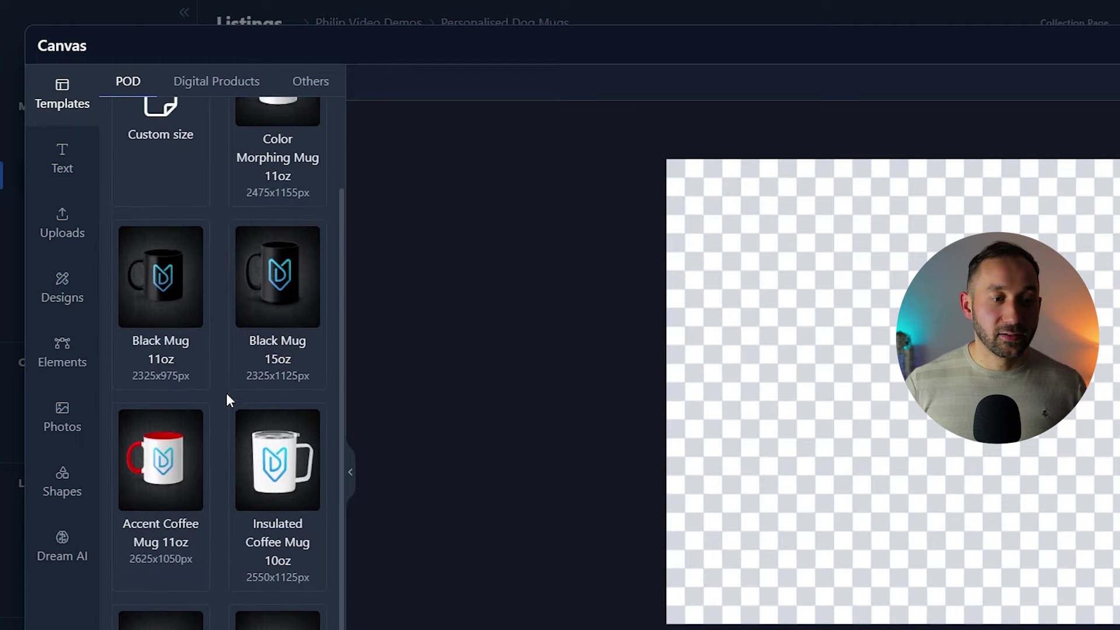
{"action": "left_click", "coordinate": [173, 487]}
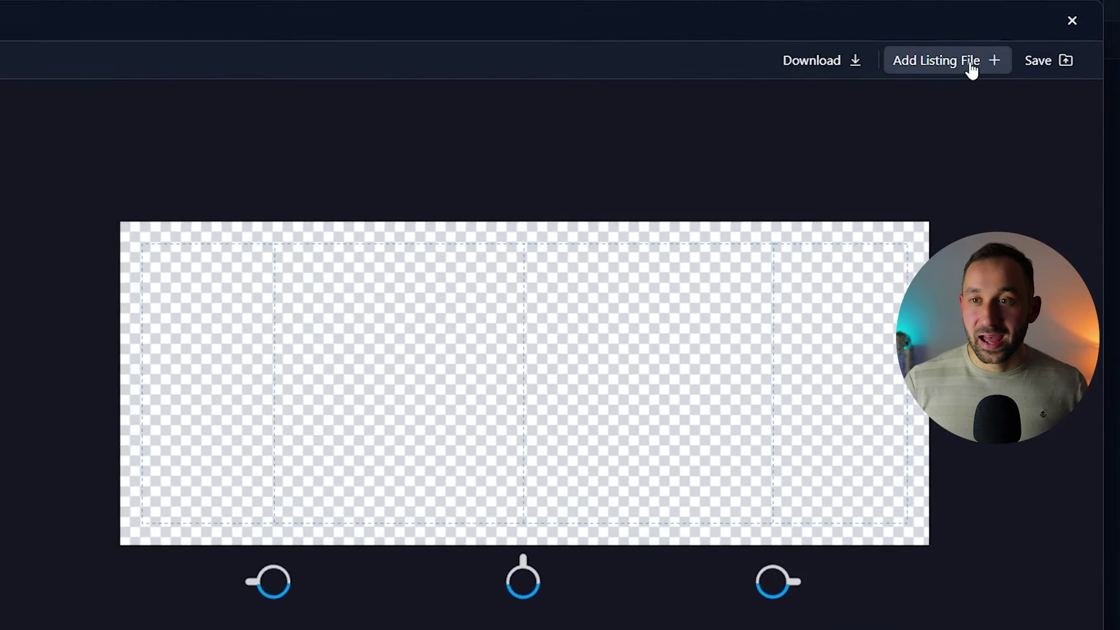
Add each listing's Main file to every mug canvas with Add To All.
{"action": "left_click", "coordinate": [971, 67]}
{"action": "left_click", "coordinate": [1031, 123]}
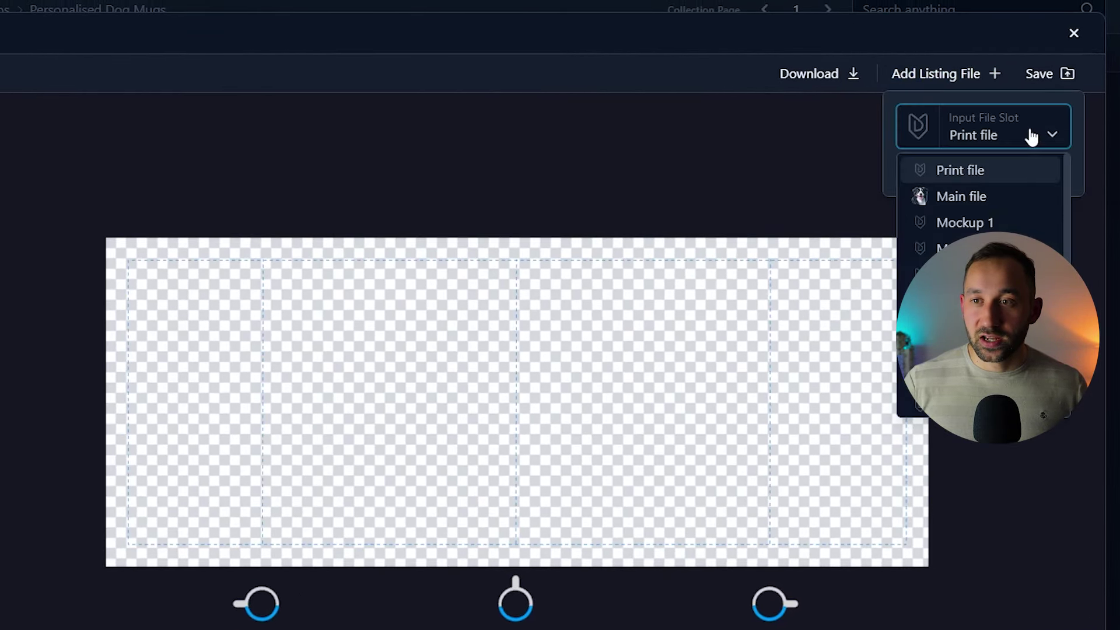
{"action": "left_click", "coordinate": [971, 198]}
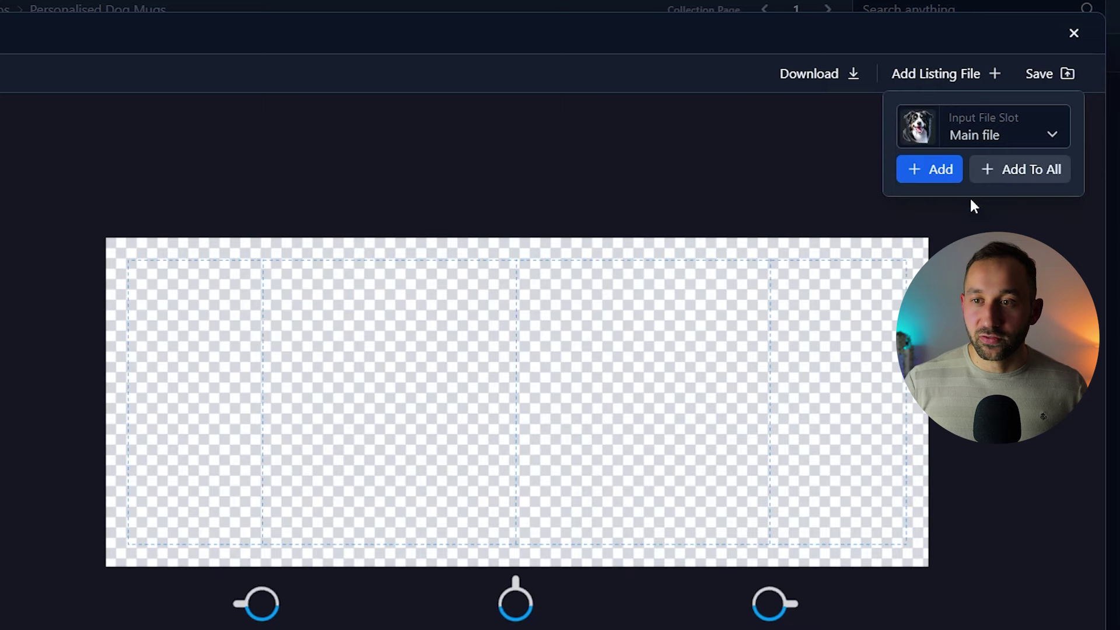
{"action": "left_click", "coordinate": [1028, 172]}
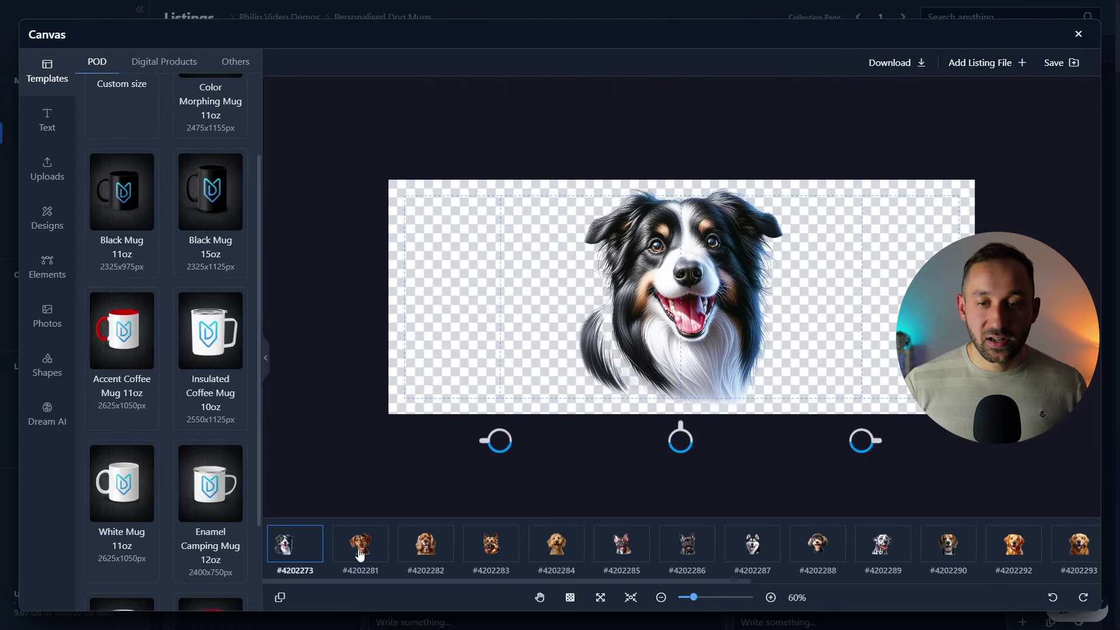
Move the collie image to the mug's left side and sync its placement across all listings.
{"action": "left_click", "coordinate": [360, 555]}
{"action": "left_click", "coordinate": [429, 552]}
{"action": "left_click", "coordinate": [529, 551]}
{"action": "left_click", "coordinate": [502, 552]}
{"action": "left_click", "coordinate": [623, 548]}
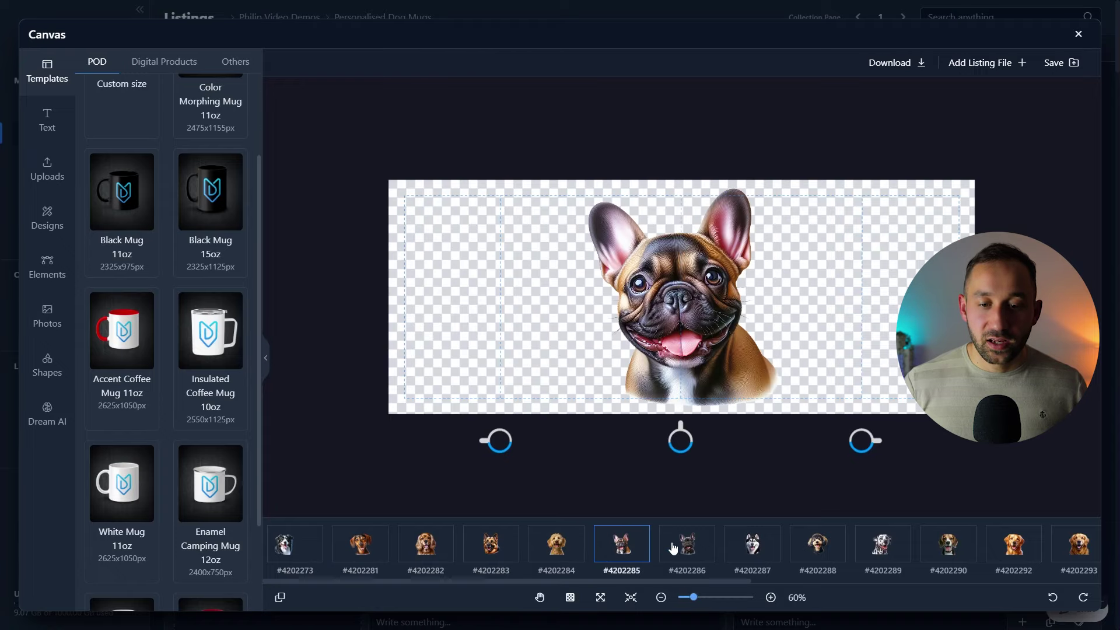
{"action": "left_click", "coordinate": [698, 553]}
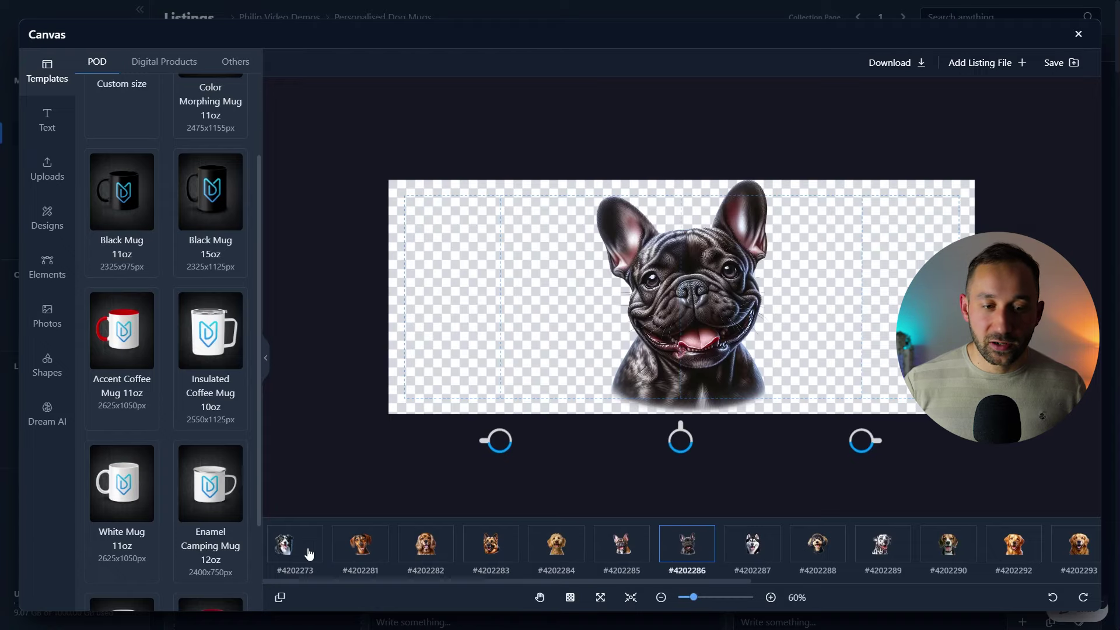
{"action": "left_click_drag", "start_coordinate": [693, 317], "coordinate": [661, 310]}
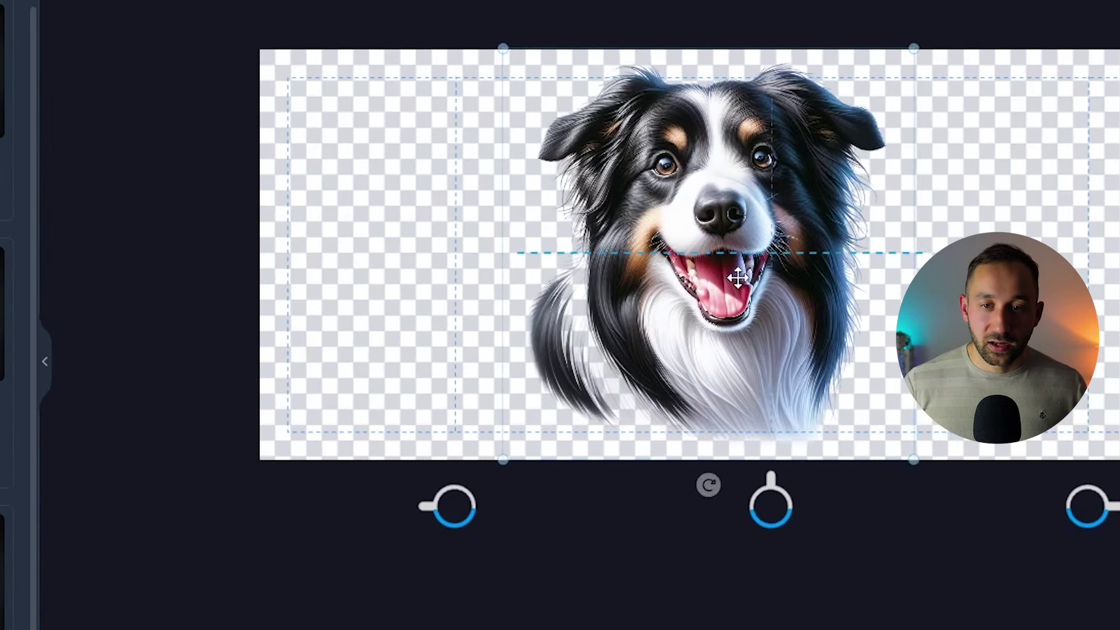
{"action": "left_click_drag", "start_coordinate": [738, 278], "coordinate": [497, 285]}
{"action": "right_click", "coordinate": [537, 231]}
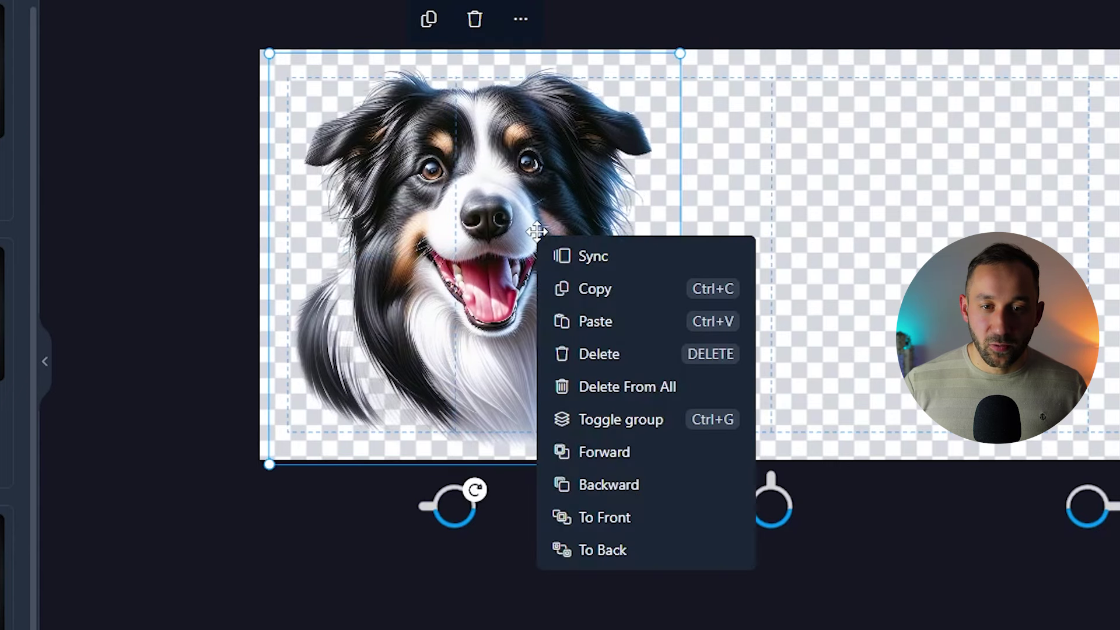
{"action": "left_click", "coordinate": [604, 257]}
Check the synced image placement on each dog listing, from dachshund through dalmatian.
{"action": "left_click", "coordinate": [182, 607]}
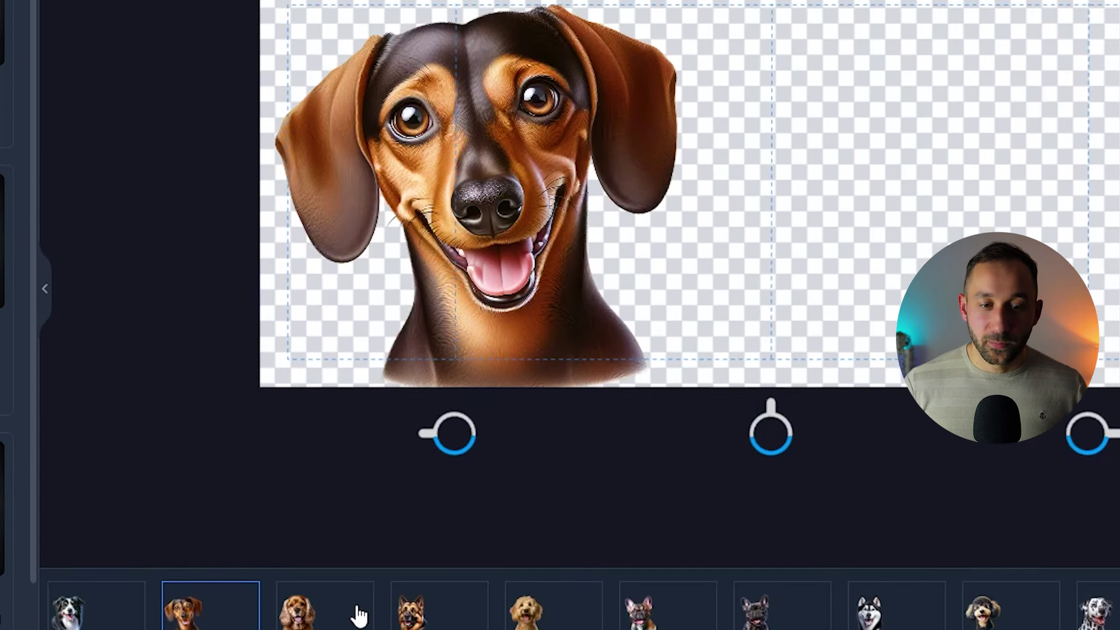
{"action": "left_click", "coordinate": [343, 555]}
{"action": "left_click", "coordinate": [423, 558]}
{"action": "left_click", "coordinate": [569, 556]}
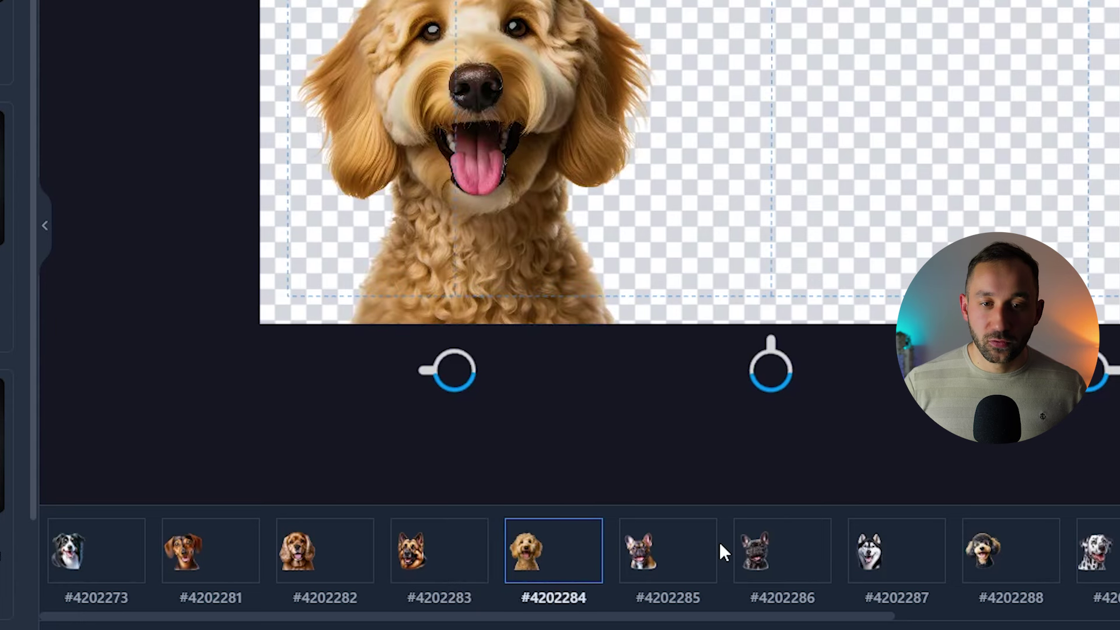
{"action": "left_click", "coordinate": [715, 551]}
{"action": "left_click", "coordinate": [811, 563]}
{"action": "left_click", "coordinate": [901, 559]}
{"action": "left_click", "coordinate": [970, 554]}
{"action": "left_click", "coordinate": [1096, 554]}
{"action": "key", "text": "Right"}
{"action": "key", "text": "Right"}
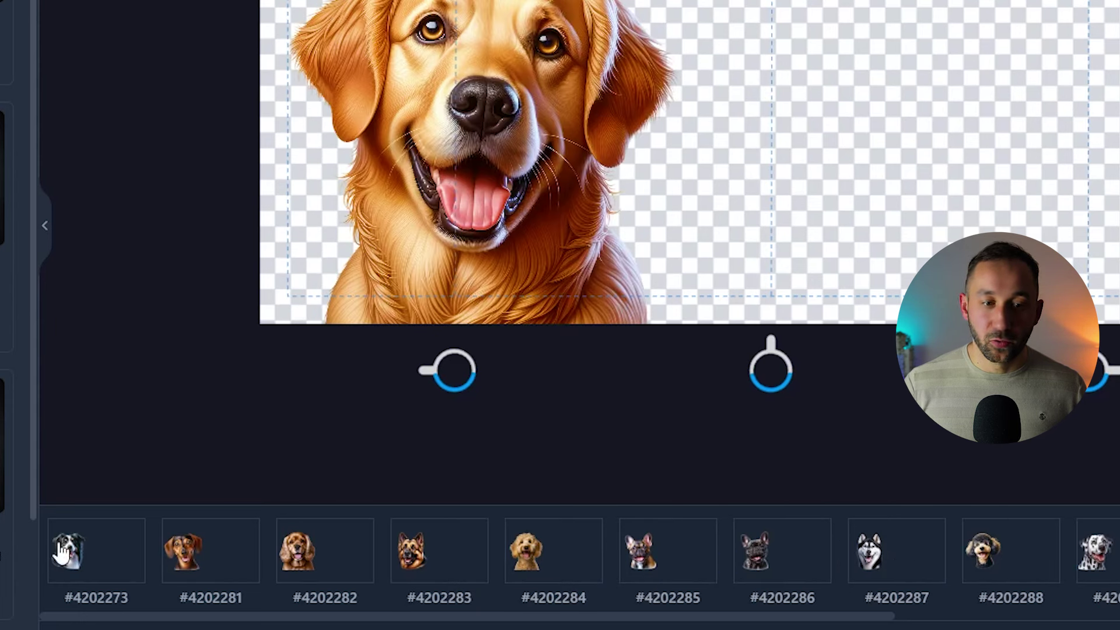
{"action": "left_click", "coordinate": [76, 555]}
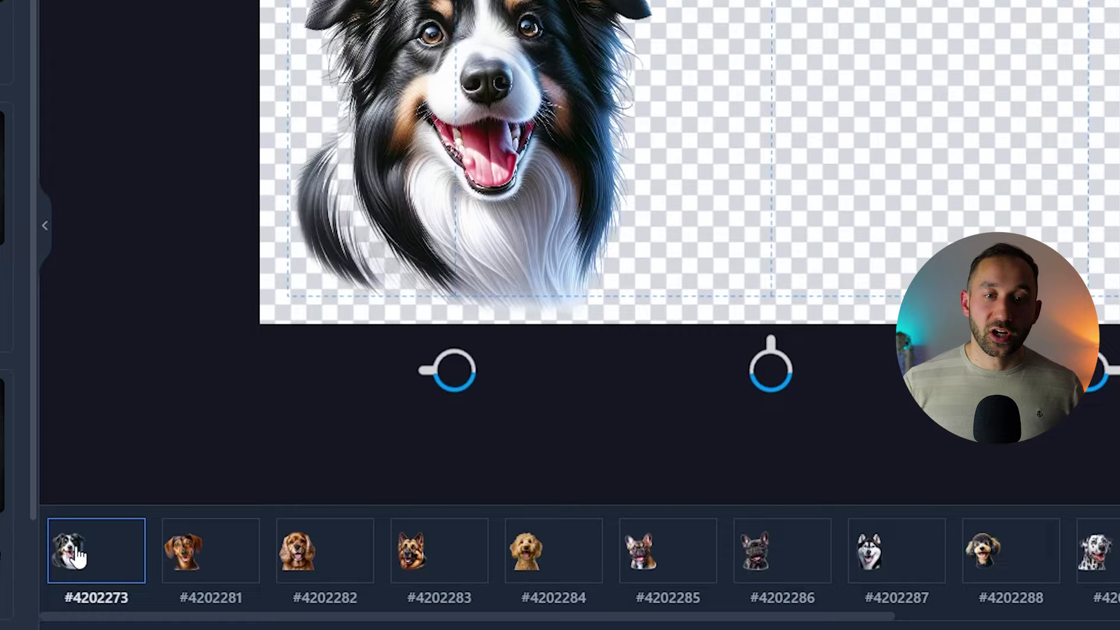
Resize the collie image and align it with the vertical centre guide on the mug.
{"action": "left_click", "coordinate": [560, 116]}
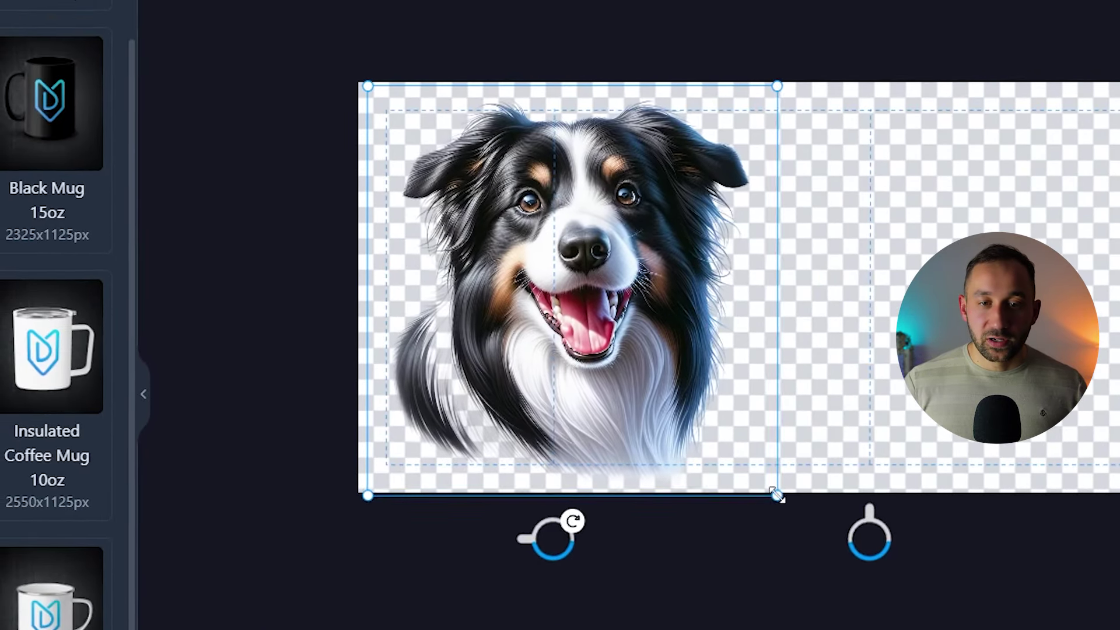
{"action": "left_click_drag", "start_coordinate": [755, 457], "coordinate": [665, 363]}
{"action": "left_click_drag", "start_coordinate": [570, 211], "coordinate": [588, 307]}
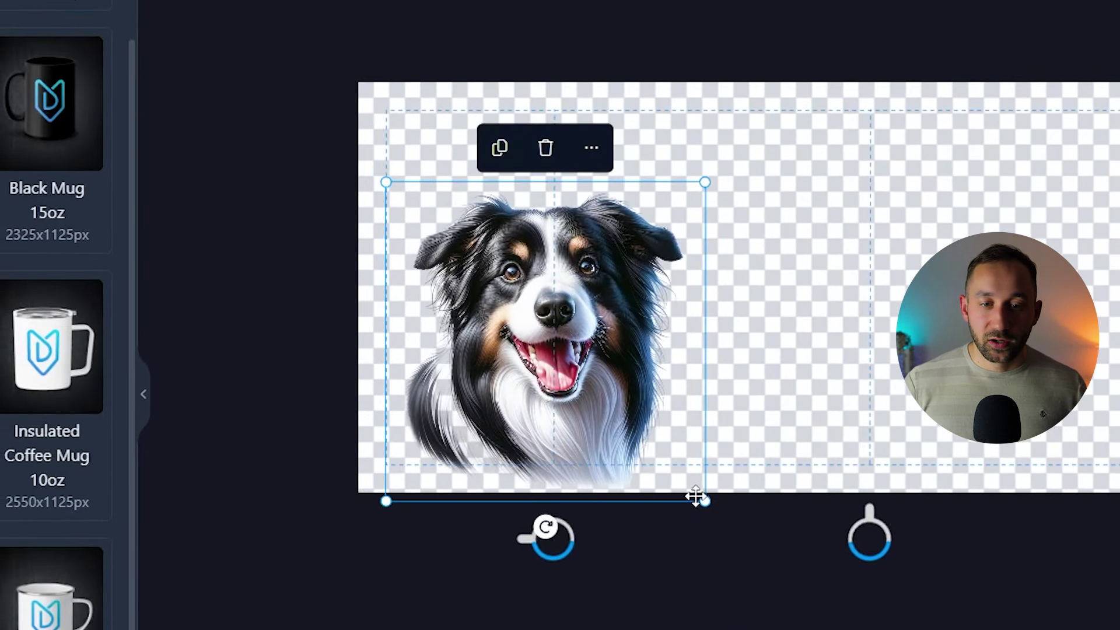
{"action": "left_click_drag", "start_coordinate": [706, 499], "coordinate": [723, 518]}
{"action": "left_click_drag", "start_coordinate": [632, 383], "coordinate": [624, 370]}
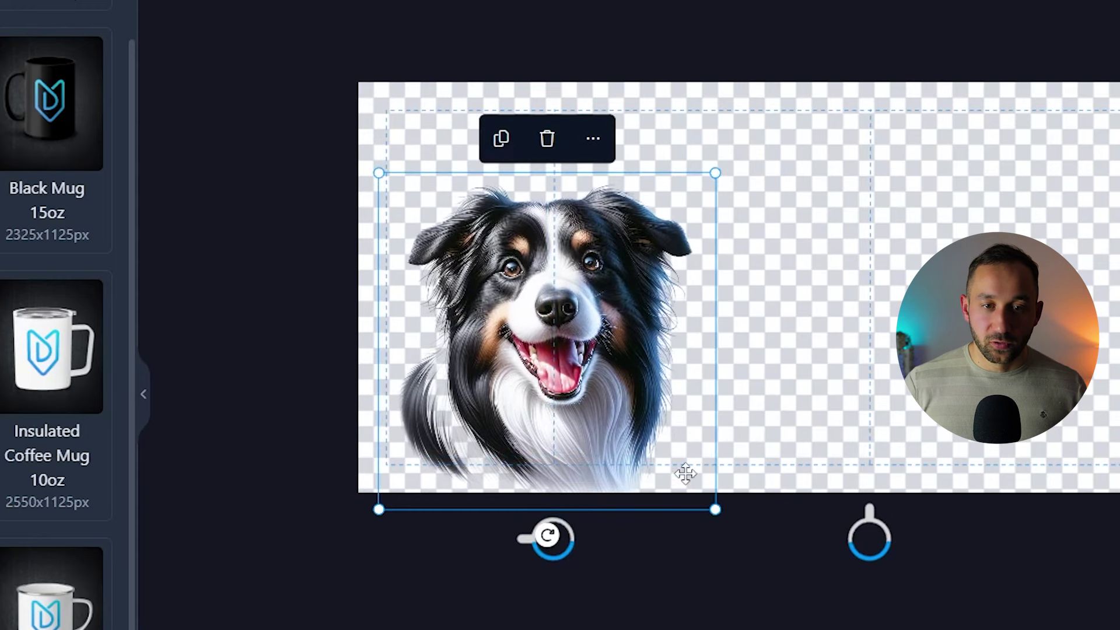
{"action": "left_click_drag", "start_coordinate": [718, 509], "coordinate": [733, 519]}
{"action": "left_click_drag", "start_coordinate": [608, 361], "coordinate": [612, 353]}
{"action": "left_click", "coordinate": [632, 143]}
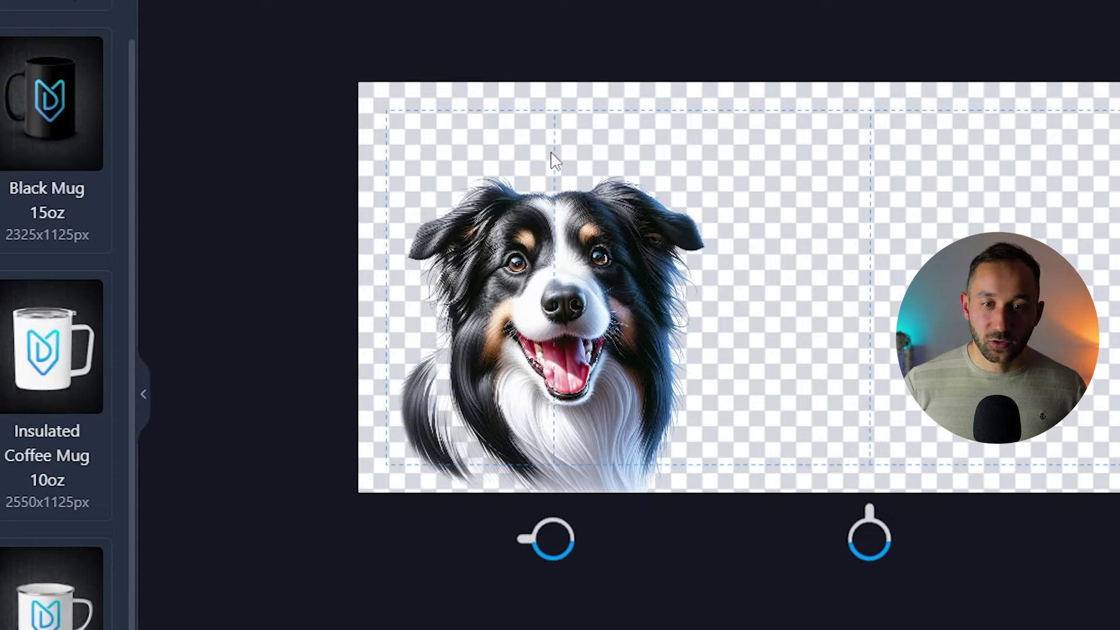
Duplicate the collie image onto the mug's right side and sync both images to all listings.
{"action": "left_click", "coordinate": [552, 324]}
{"action": "right_click", "coordinate": [607, 304]}
{"action": "left_click", "coordinate": [651, 328]}
{"action": "key", "text": "ctrl+c"}
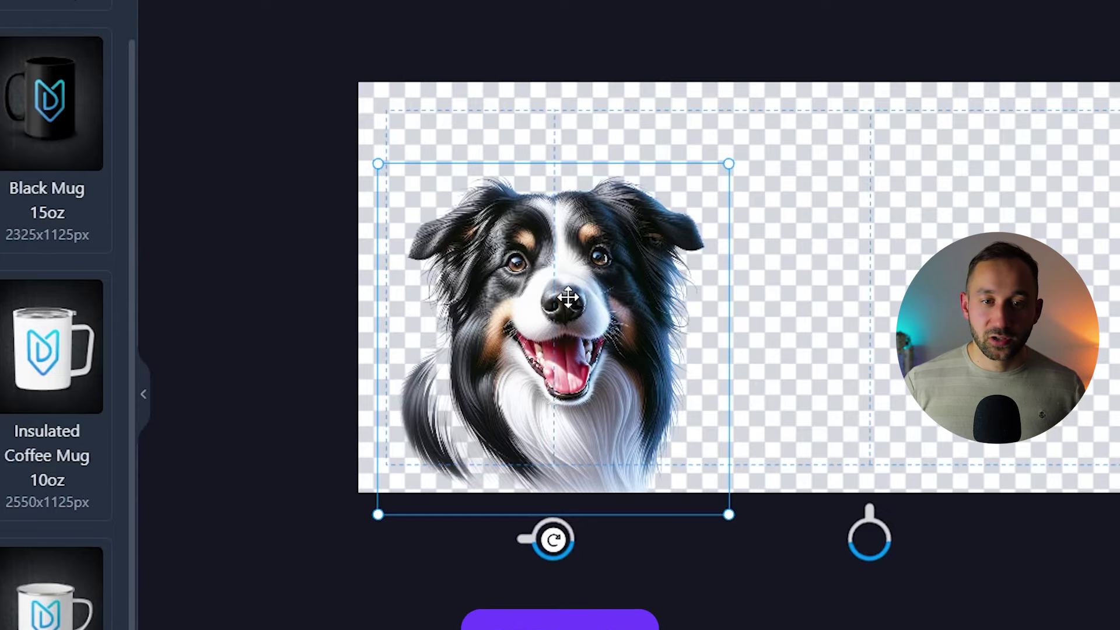
{"action": "key", "text": "ctrl+v"}
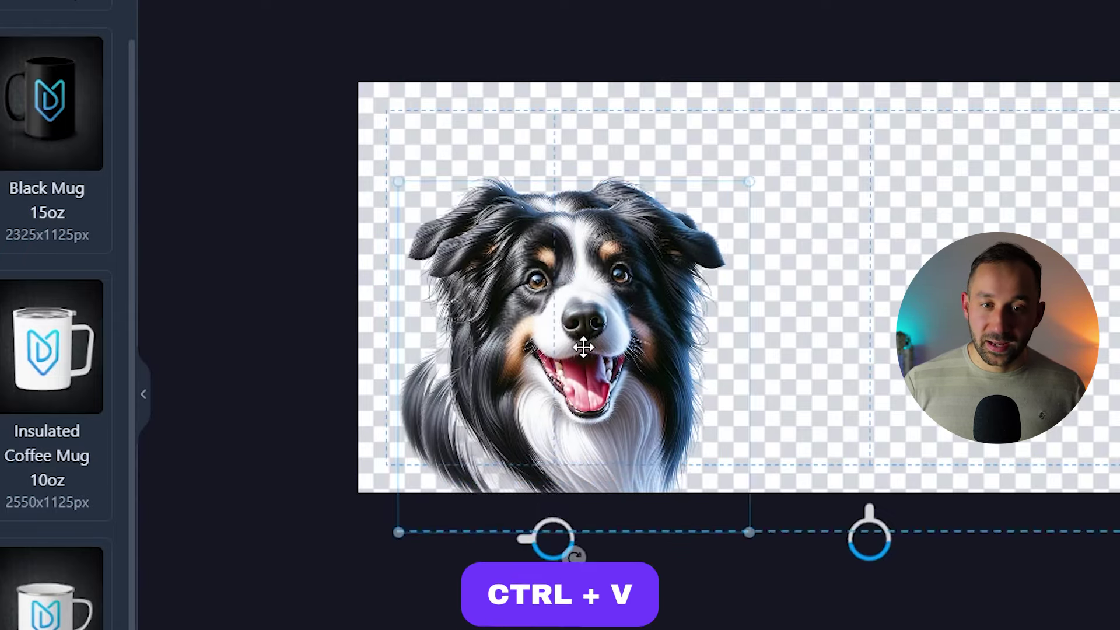
{"action": "left_click_drag", "start_coordinate": [637, 359], "coordinate": [994, 339]}
{"action": "left_click_drag", "start_coordinate": [799, 322], "coordinate": [954, 311]}
{"action": "left_click_drag", "start_coordinate": [840, 300], "coordinate": [884, 302]}
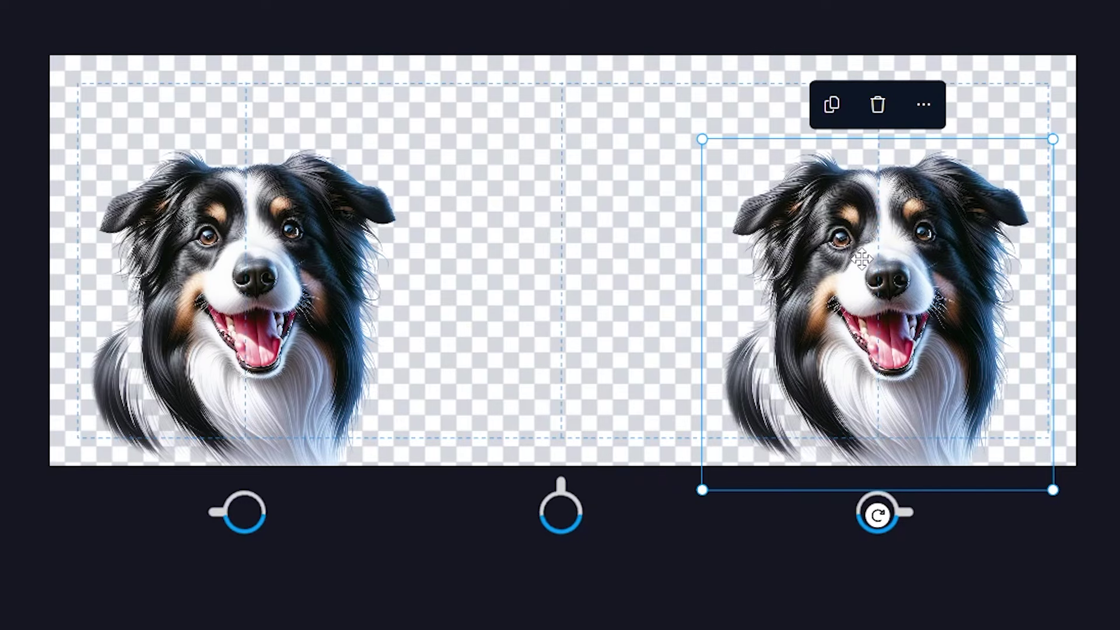
{"action": "right_click", "coordinate": [862, 260]}
{"action": "left_click", "coordinate": [951, 286]}
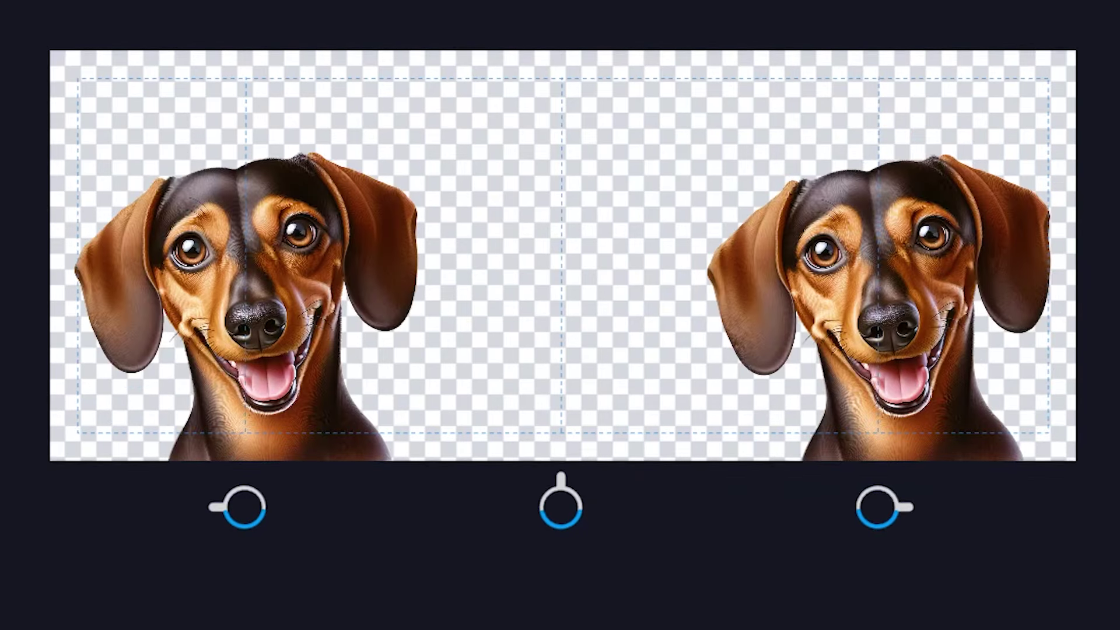
Review the two-image canvases for each dog design, ending on the poodle.
{"action": "left_click", "coordinate": [115, 569]}
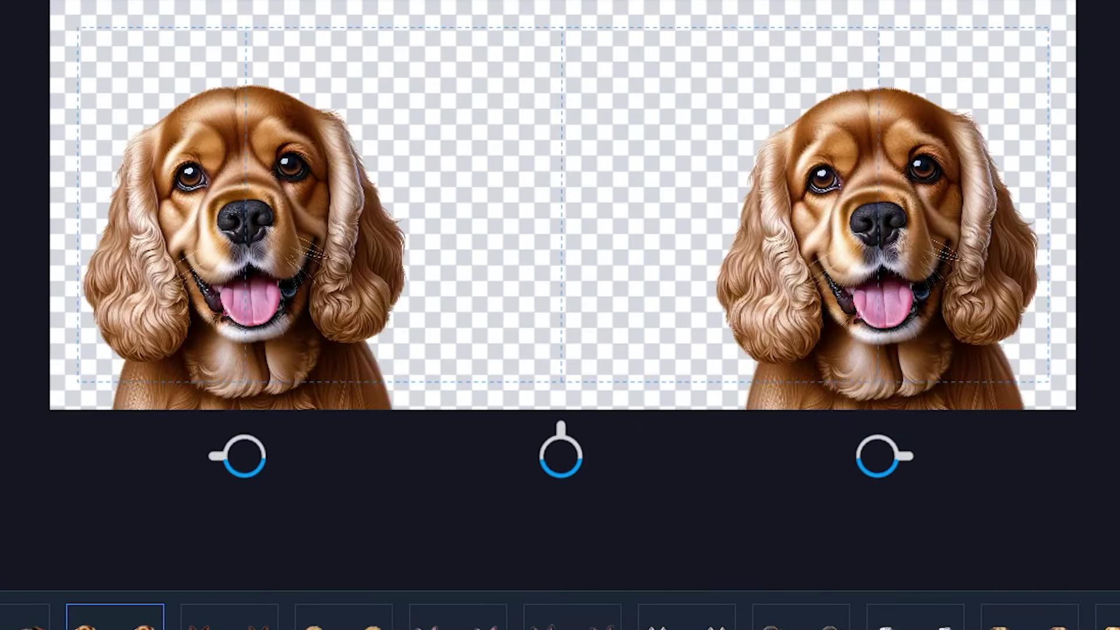
{"action": "left_click", "coordinate": [229, 569]}
{"action": "left_click", "coordinate": [342, 571]}
{"action": "left_click", "coordinate": [467, 575]}
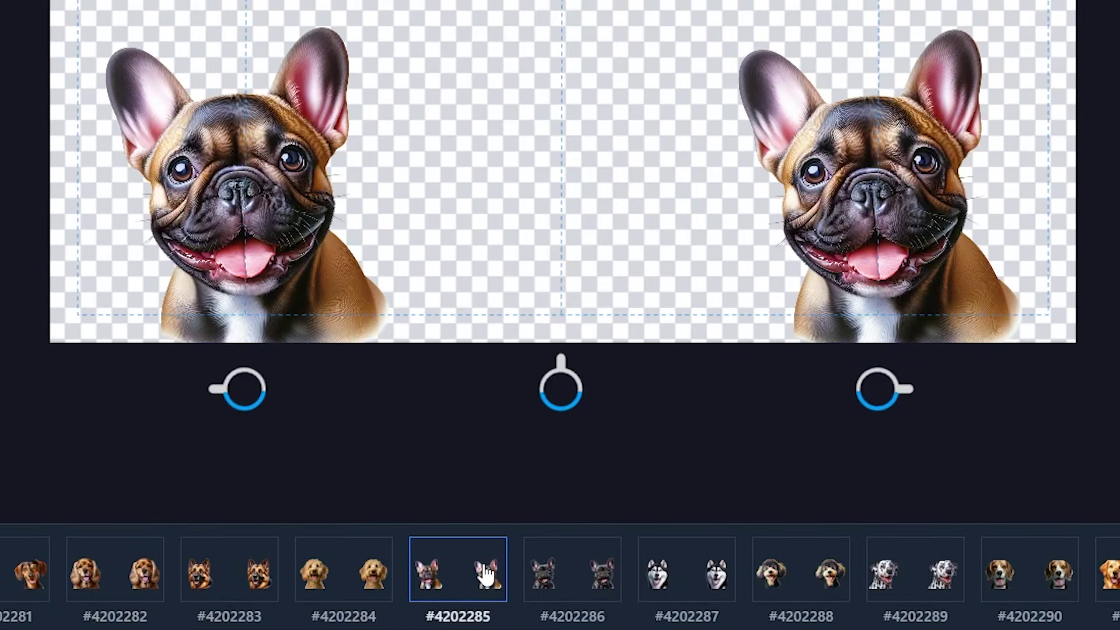
{"action": "left_click", "coordinate": [582, 592]}
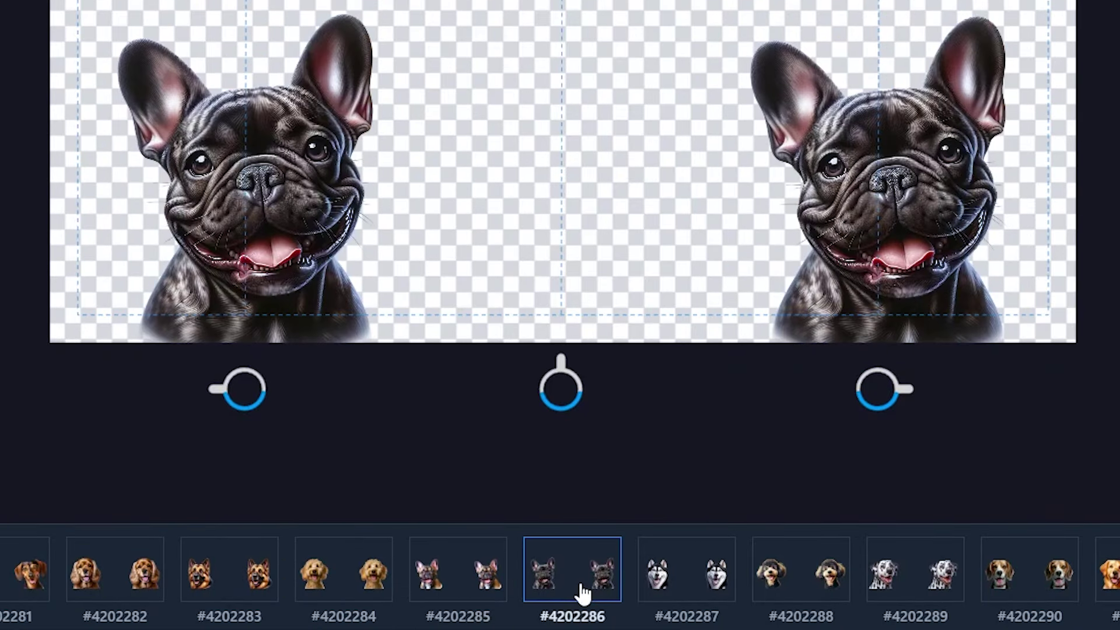
{"action": "left_click", "coordinate": [669, 567]}
{"action": "left_click", "coordinate": [796, 574]}
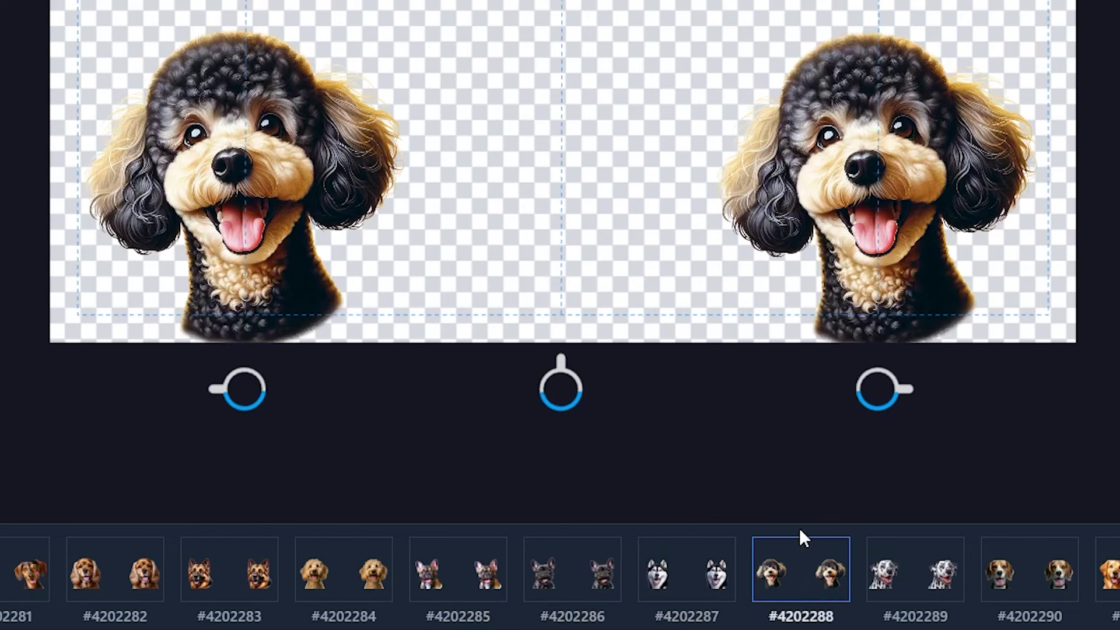
{"action": "left_click", "coordinate": [882, 588]}
{"action": "left_click", "coordinate": [799, 590]}
Move the left and right poodle portraits slightly lower.
{"action": "left_click", "coordinate": [257, 233]}
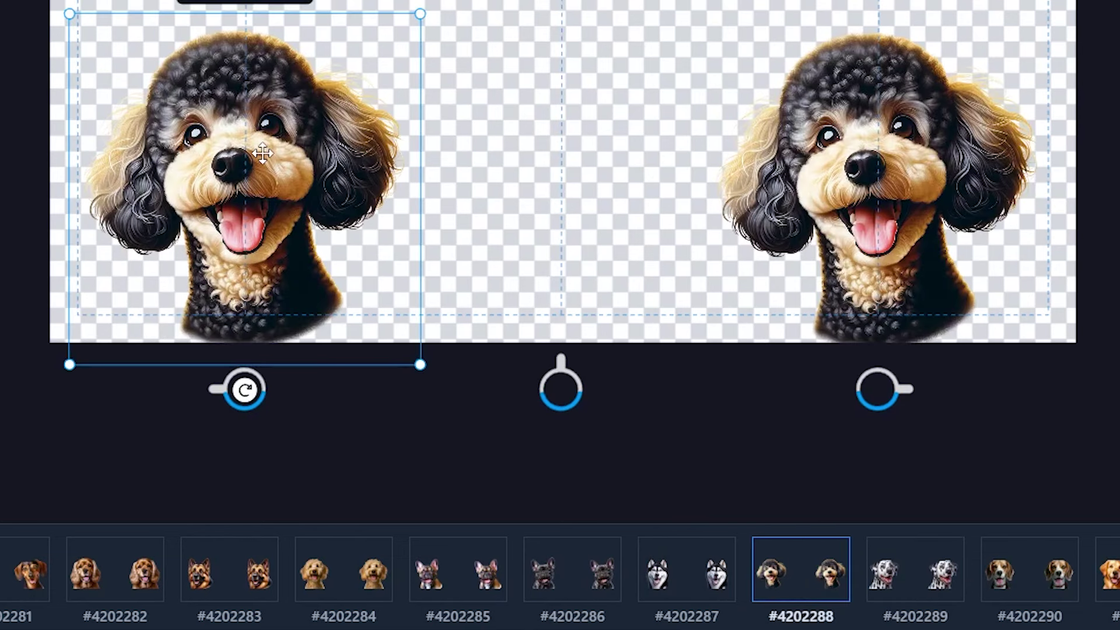
{"action": "left_click_drag", "start_coordinate": [265, 151], "coordinate": [266, 180]}
{"action": "left_click_drag", "start_coordinate": [893, 121], "coordinate": [892, 131]}
{"action": "left_click", "coordinate": [583, 133]}
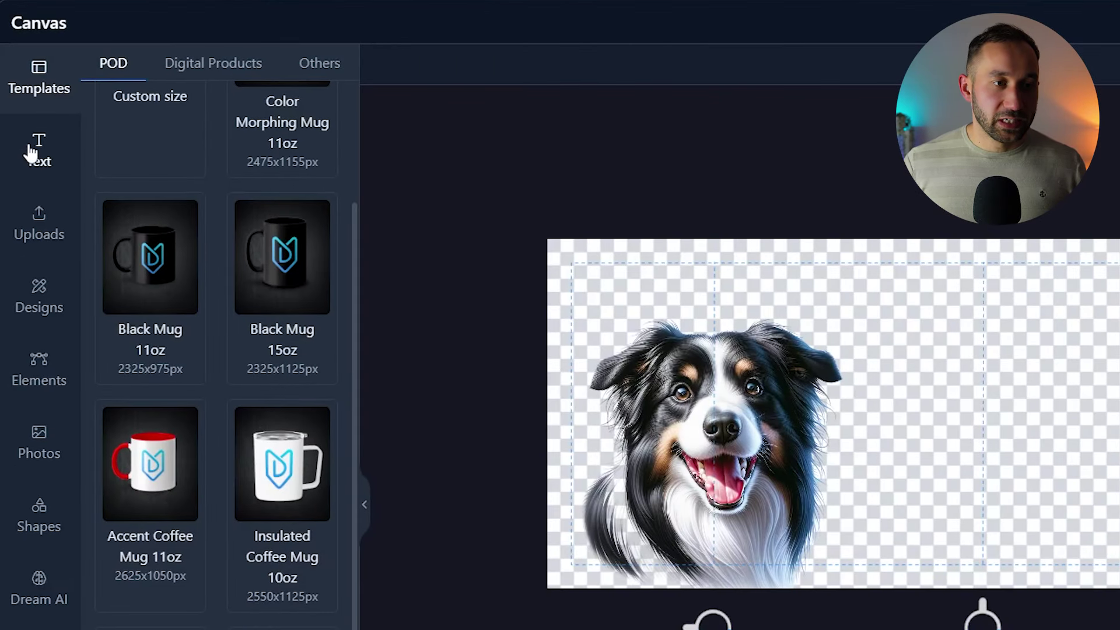
Add a text box above the left dog reading "Dog's Name".
{"action": "left_click", "coordinate": [34, 158]}
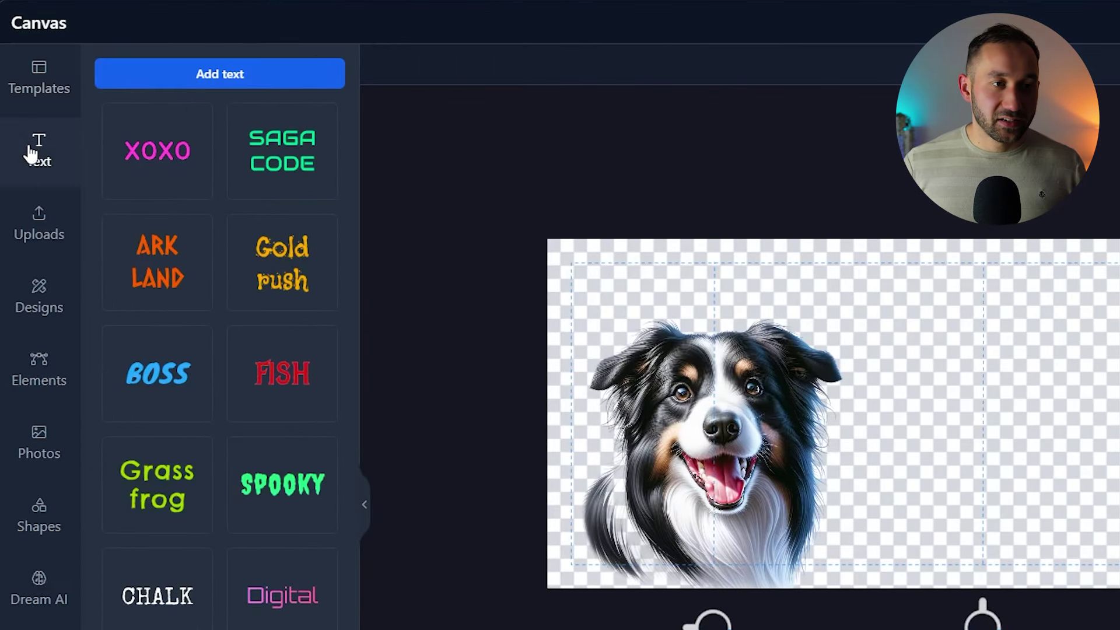
{"action": "left_click", "coordinate": [224, 83]}
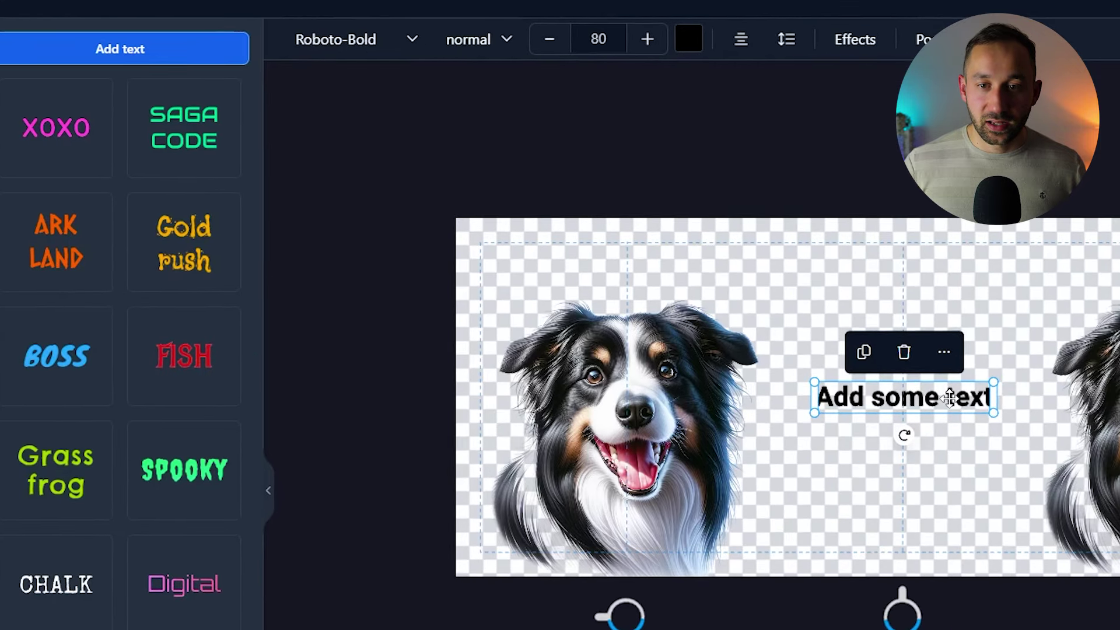
{"action": "left_click_drag", "start_coordinate": [950, 398], "coordinate": [672, 274]}
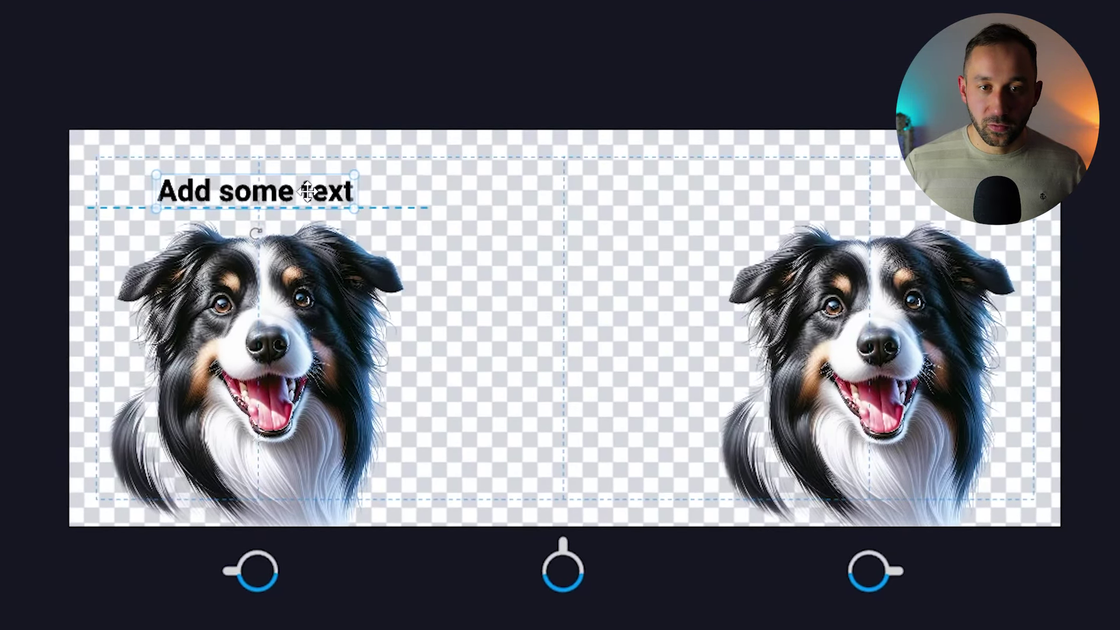
{"action": "left_click_drag", "start_coordinate": [307, 191], "coordinate": [310, 192]}
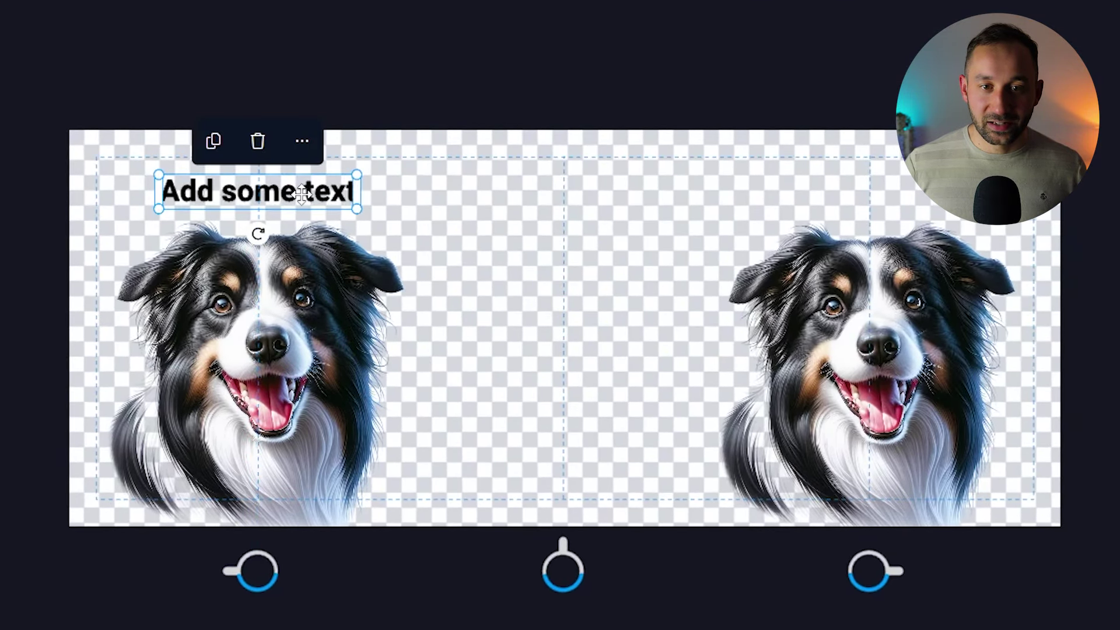
{"action": "left_click", "coordinate": [304, 196]}
{"action": "key", "text": "ctrl+a"}
{"action": "type", "text": "Dog's Name"}
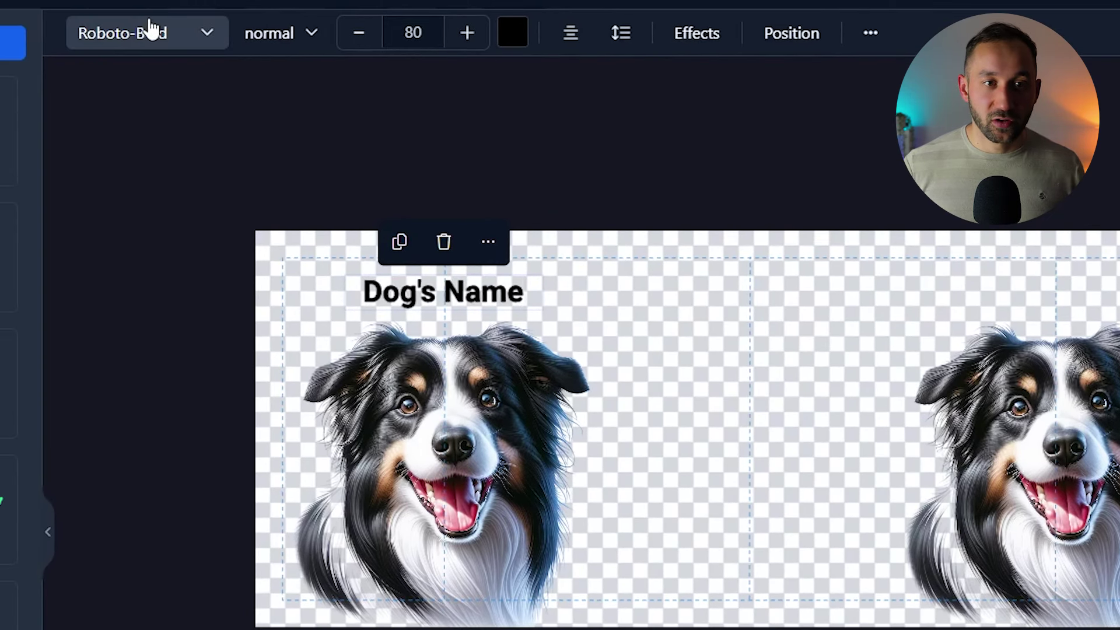
Change the caption font to Kalam.
{"action": "left_click", "coordinate": [147, 30]}
{"action": "type", "text": "kalam"}
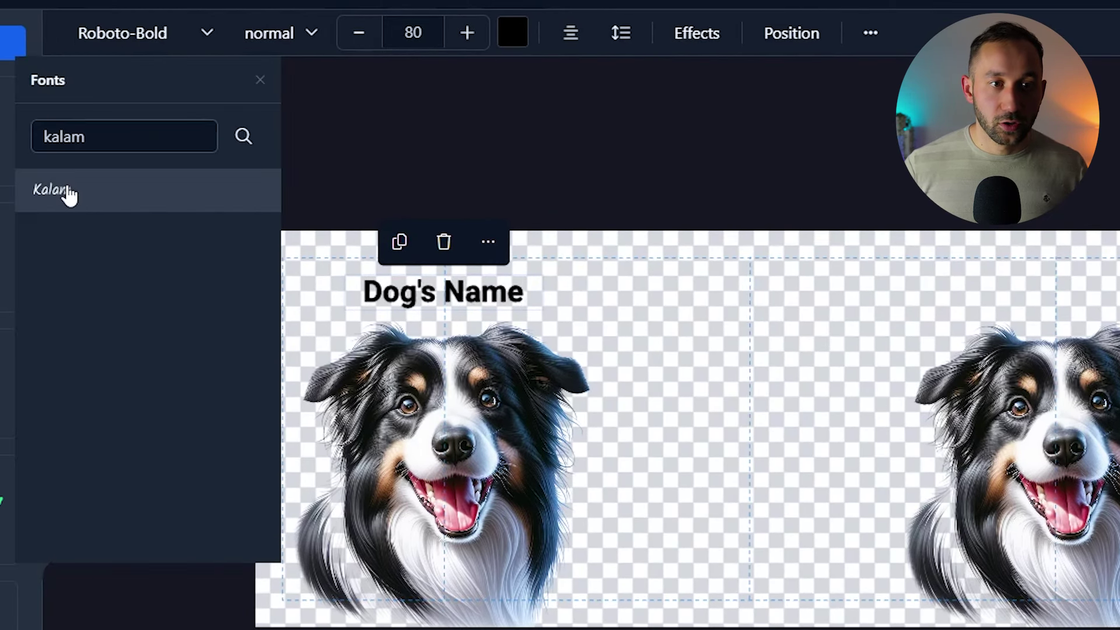
{"action": "left_click", "coordinate": [99, 198]}
{"action": "left_click", "coordinate": [362, 133]}
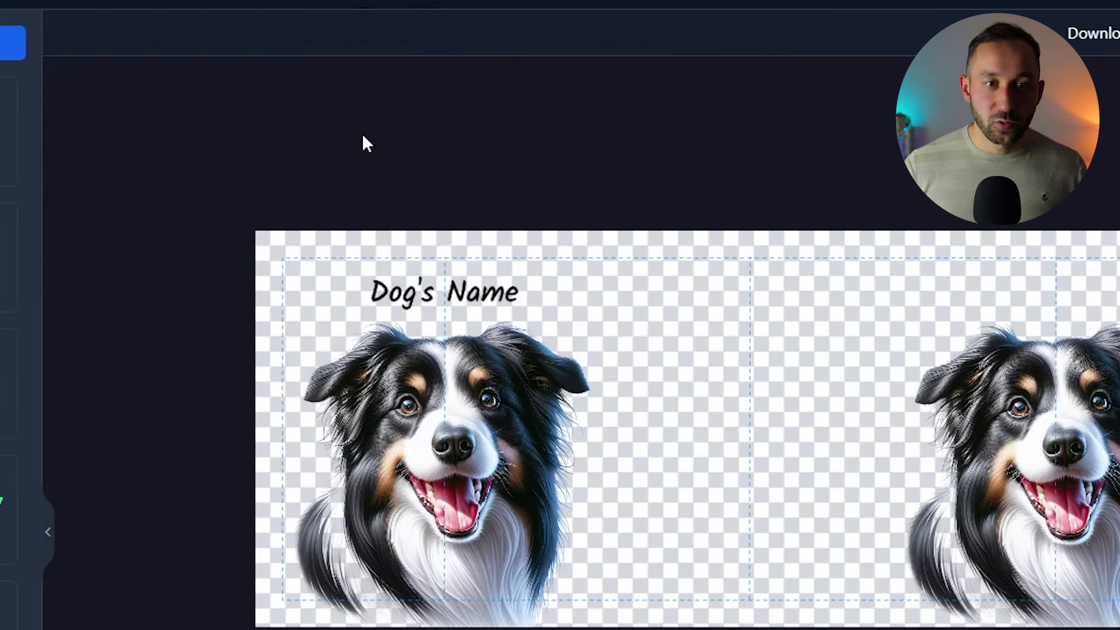
Increase the caption's font size to 111.
{"action": "left_click", "coordinate": [443, 292]}
{"action": "left_click", "coordinate": [467, 33]}
{"action": "left_click", "coordinate": [467, 33]}
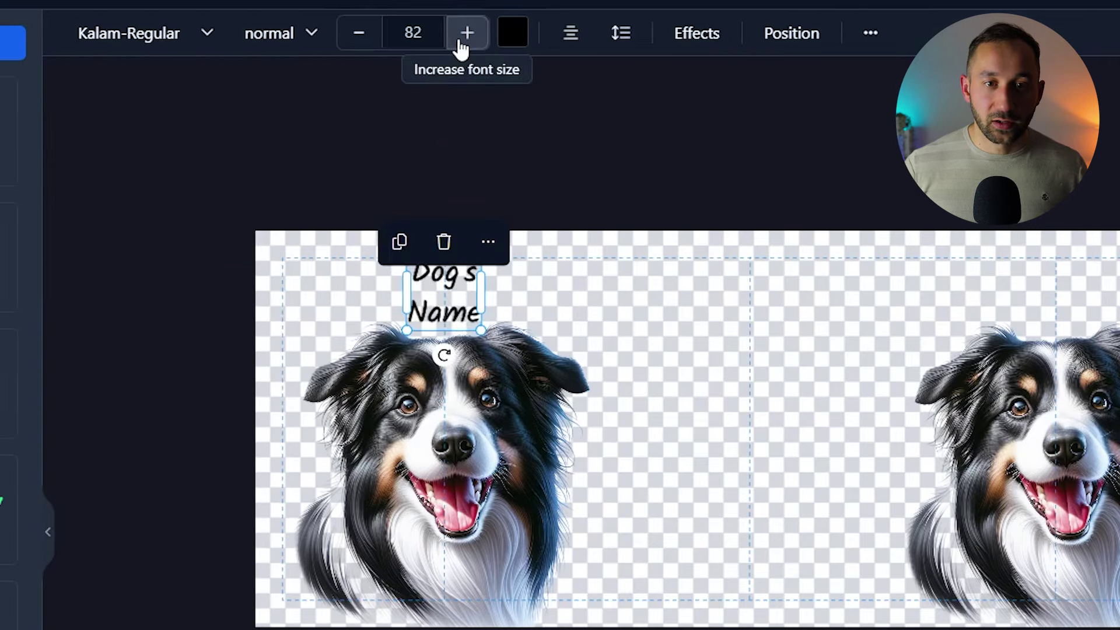
{"action": "left_click", "coordinate": [458, 43]}
{"action": "left_click", "coordinate": [460, 42]}
{"action": "left_click", "coordinate": [463, 42]}
{"action": "left_click", "coordinate": [462, 44]}
{"action": "left_click", "coordinate": [461, 44]}
{"action": "left_click", "coordinate": [460, 44]}
{"action": "left_click", "coordinate": [499, 295]}
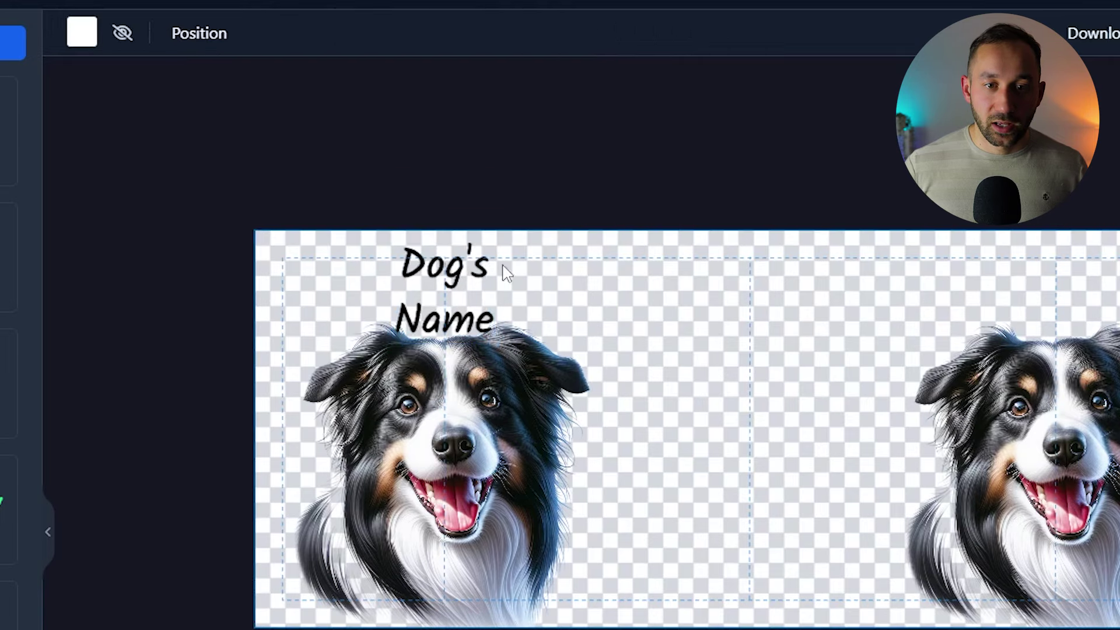
Widen the caption to one line and retype it in capitals as "DOG'S NAME".
{"action": "left_click", "coordinate": [453, 283]}
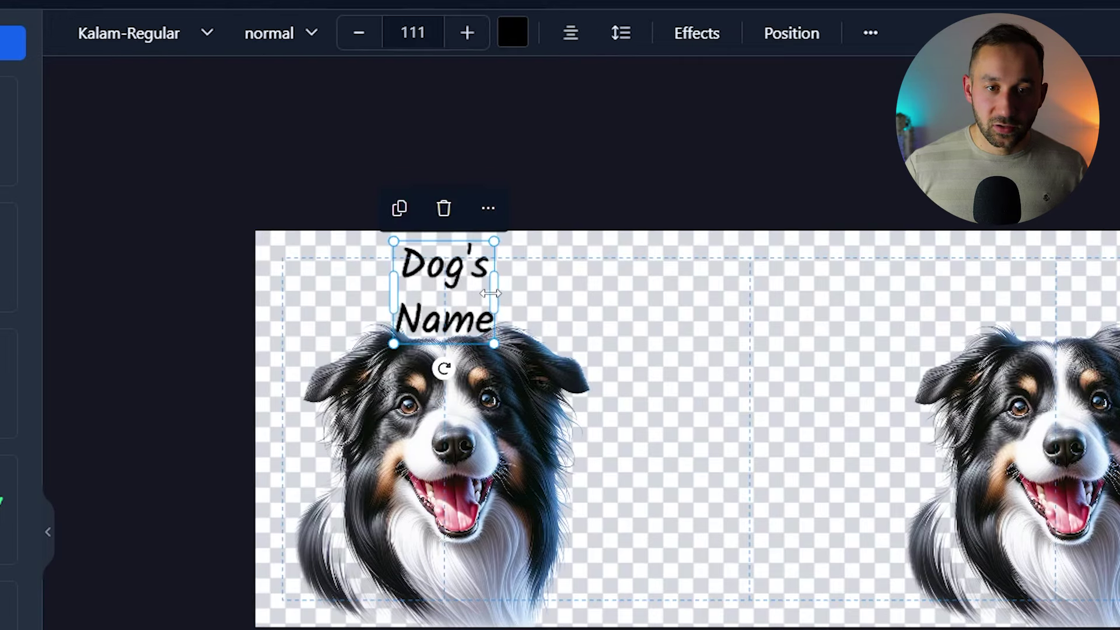
{"action": "left_click_drag", "start_coordinate": [490, 294], "coordinate": [519, 290]}
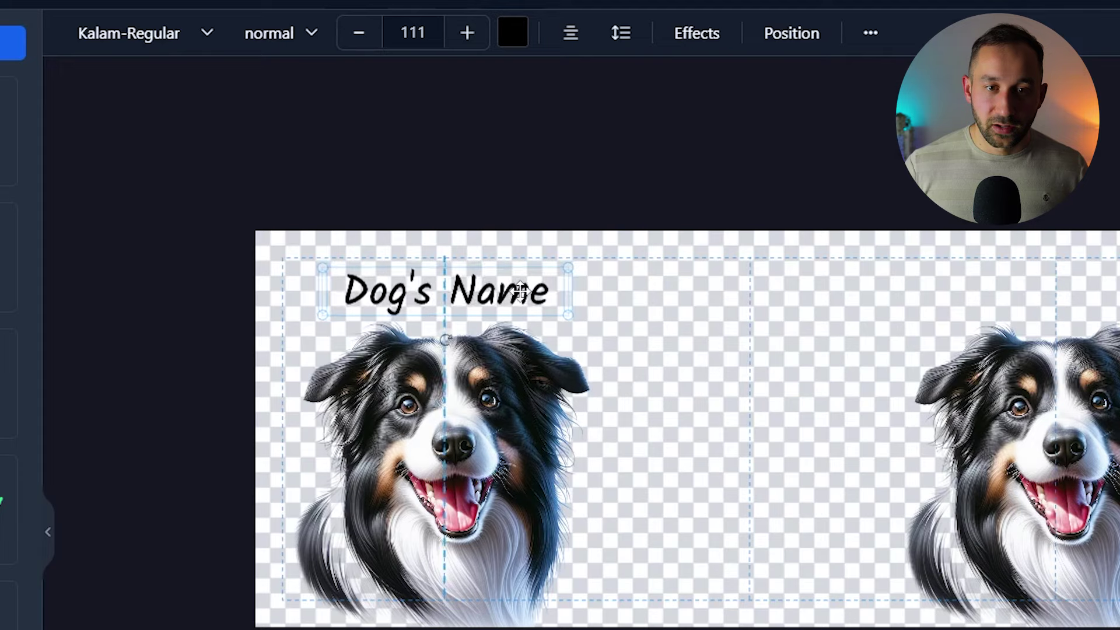
{"action": "double_click", "coordinate": [447, 284]}
{"action": "type", "text": "DOG'S NAME"}
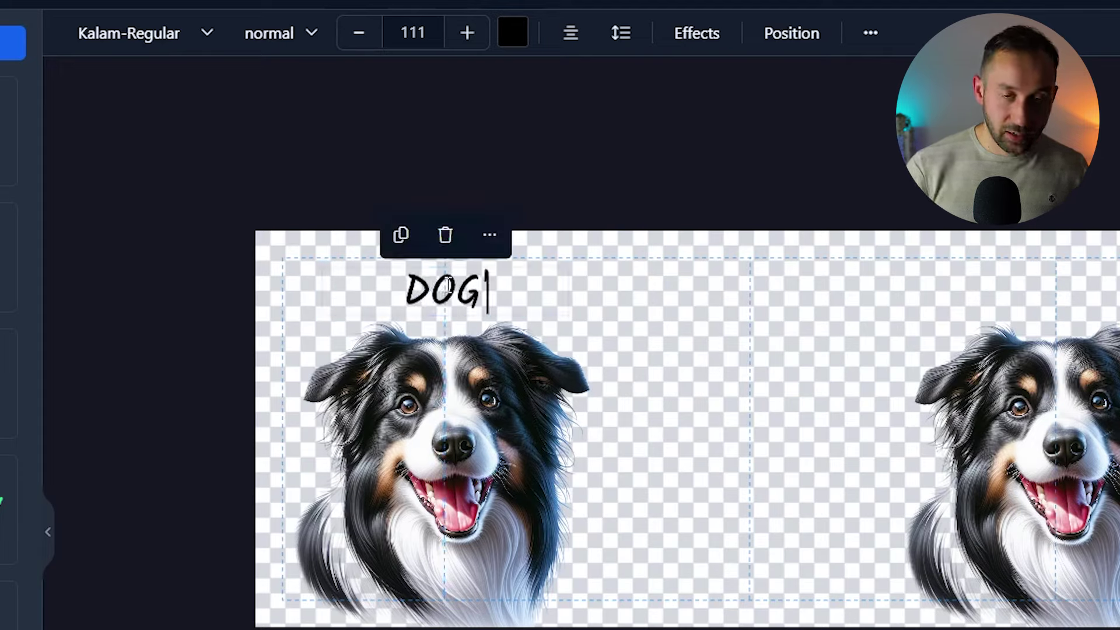
{"action": "left_click", "coordinate": [511, 163]}
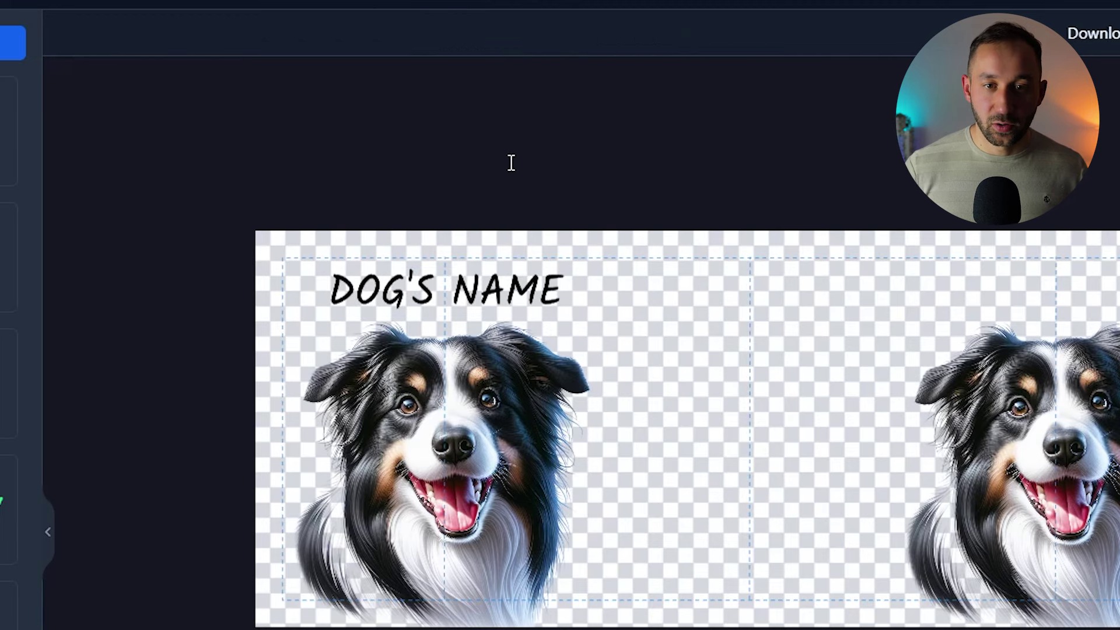
Sync the DOG'S NAME caption to all dog designs.
{"action": "left_click", "coordinate": [468, 285]}
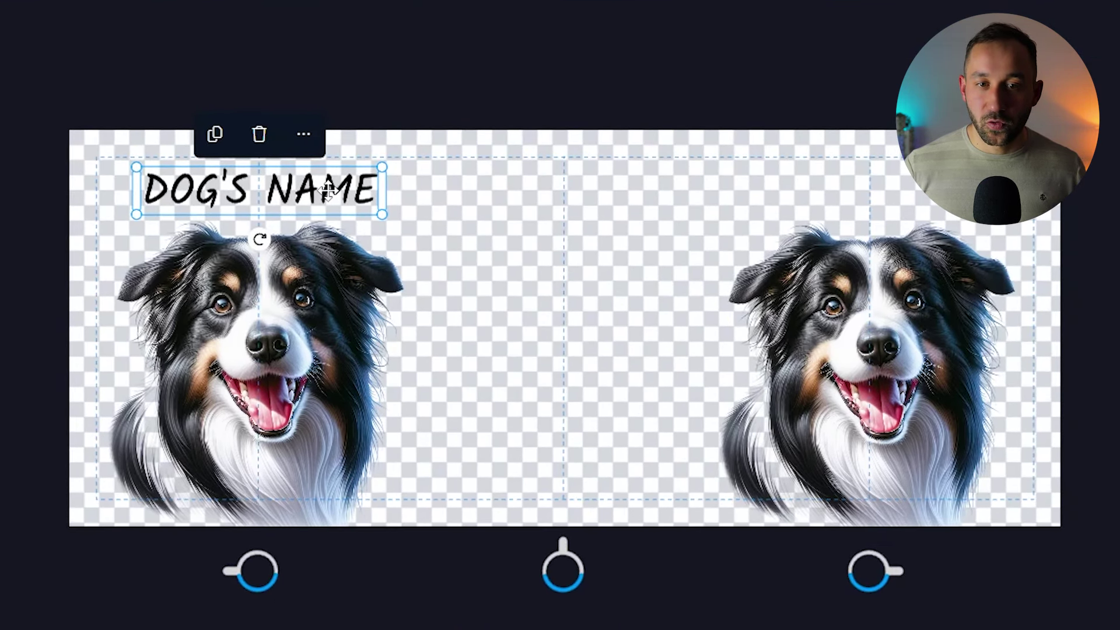
{"action": "right_click", "coordinate": [328, 191]}
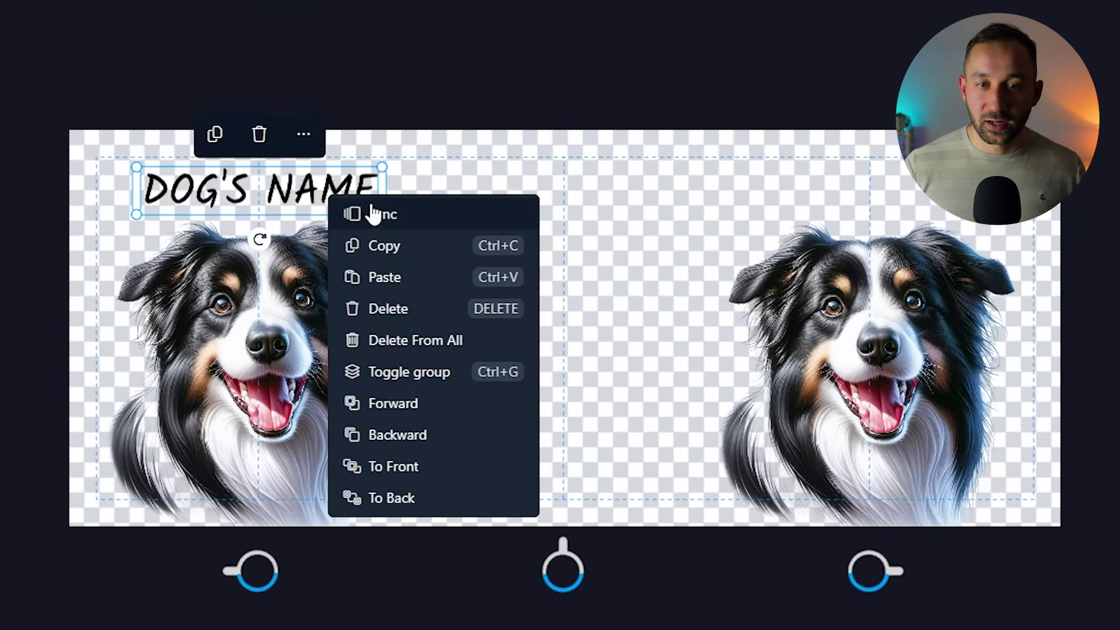
{"action": "left_click", "coordinate": [380, 215]}
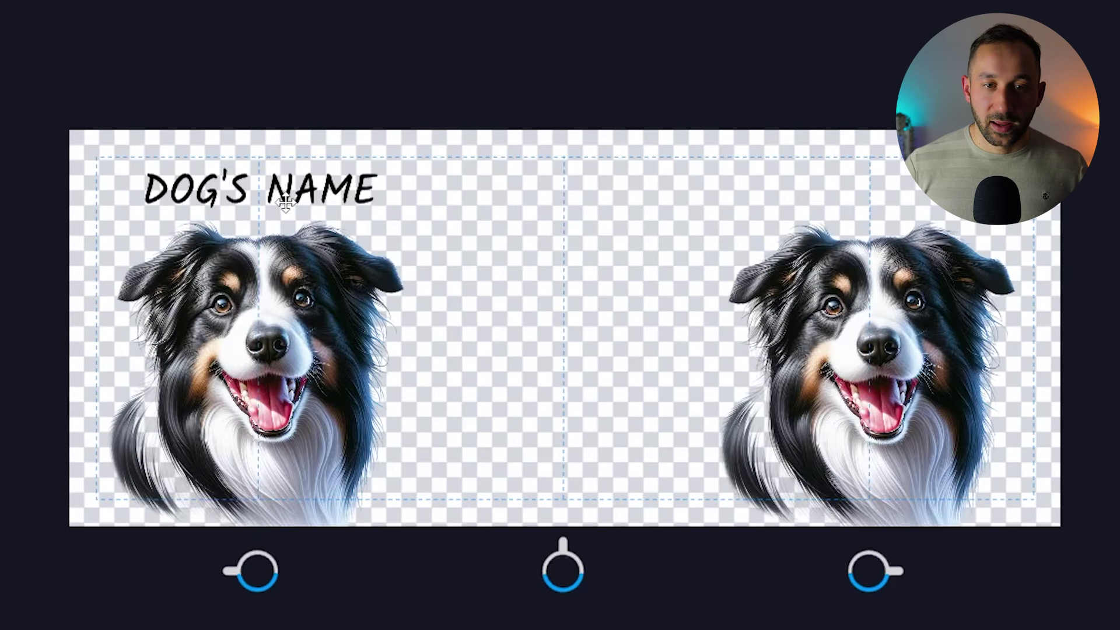
Copy the caption above the right dog and sync the copy across all designs.
{"action": "left_click", "coordinate": [284, 200]}
{"action": "key", "text": "ctrl+c"}
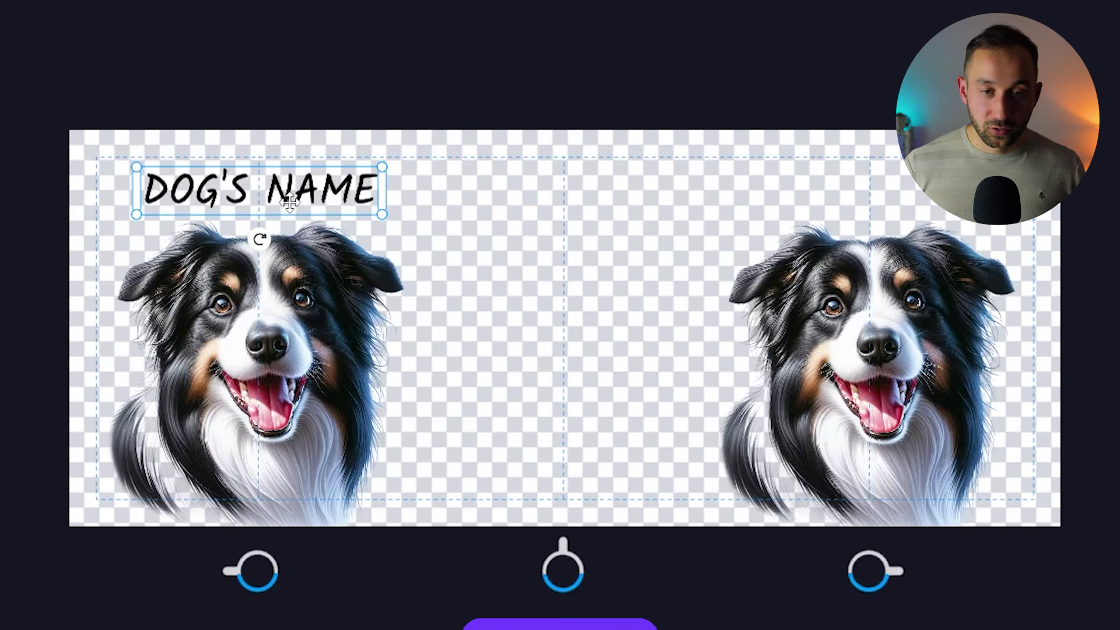
{"action": "key", "text": "ctrl+v"}
{"action": "left_click_drag", "start_coordinate": [284, 204], "coordinate": [873, 194]}
{"action": "right_click", "coordinate": [873, 194]}
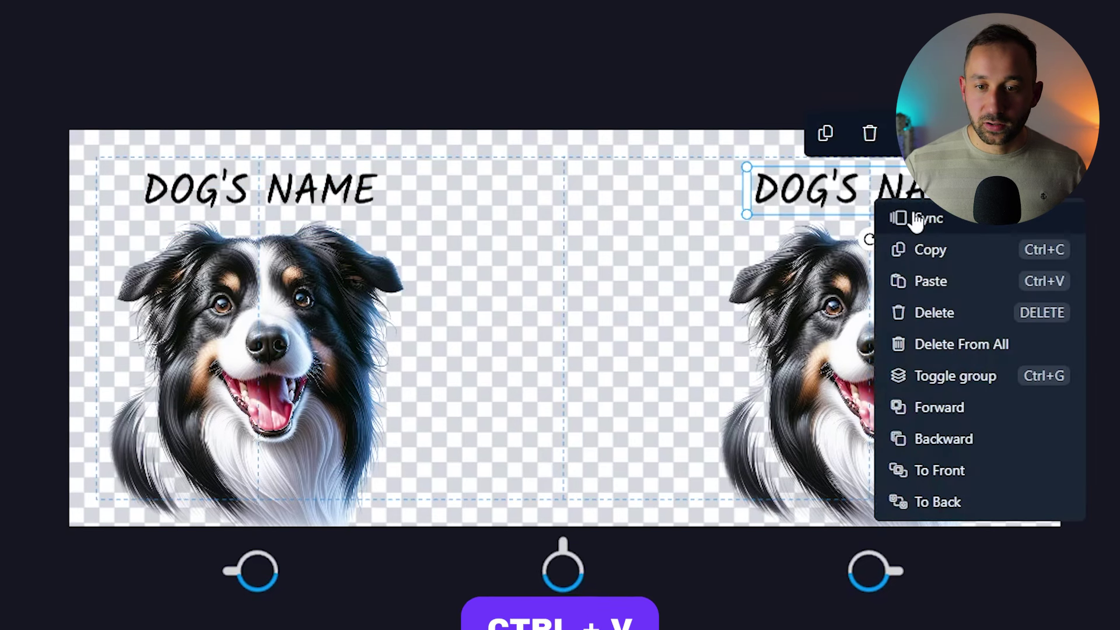
{"action": "left_click", "coordinate": [878, 218]}
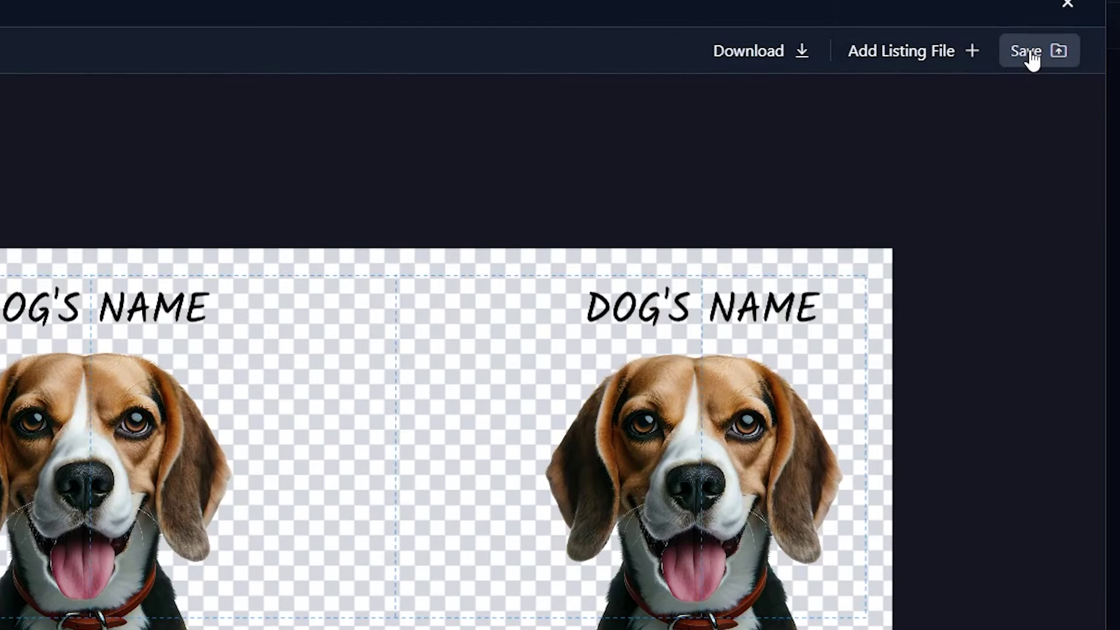
Save the two-dog DOG'S NAME designs as editable PNG print files.
{"action": "left_click", "coordinate": [1062, 27]}
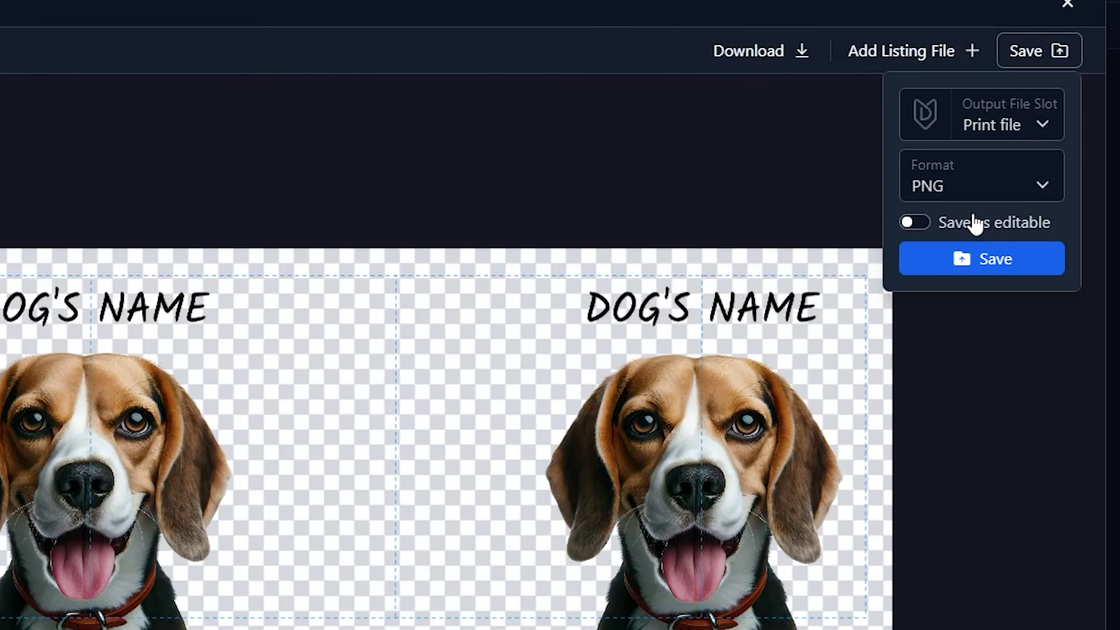
{"action": "left_click", "coordinate": [913, 224]}
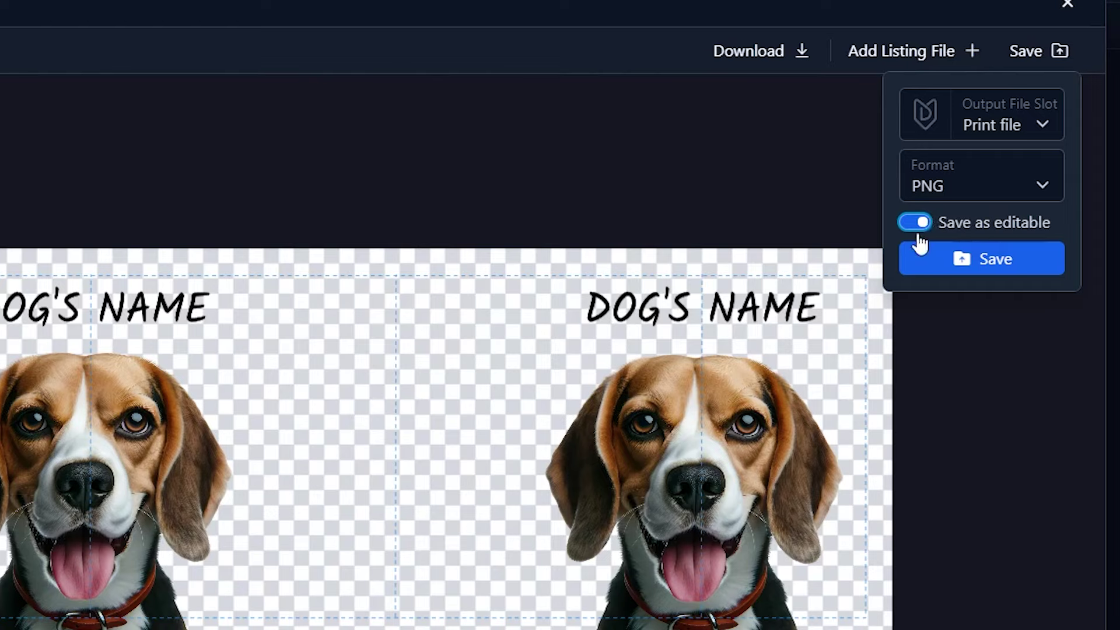
{"action": "left_click", "coordinate": [917, 227]}
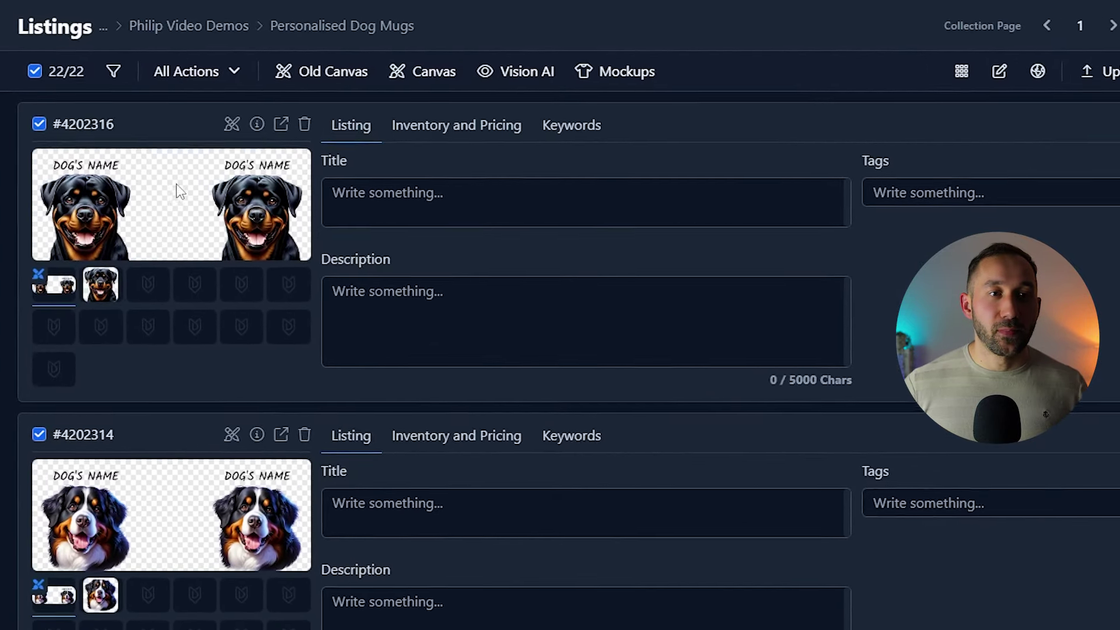
Select all 22 listings and set Vision AI's product type to Mug.
{"action": "left_click", "coordinate": [42, 57]}
{"action": "left_click", "coordinate": [89, 167]}
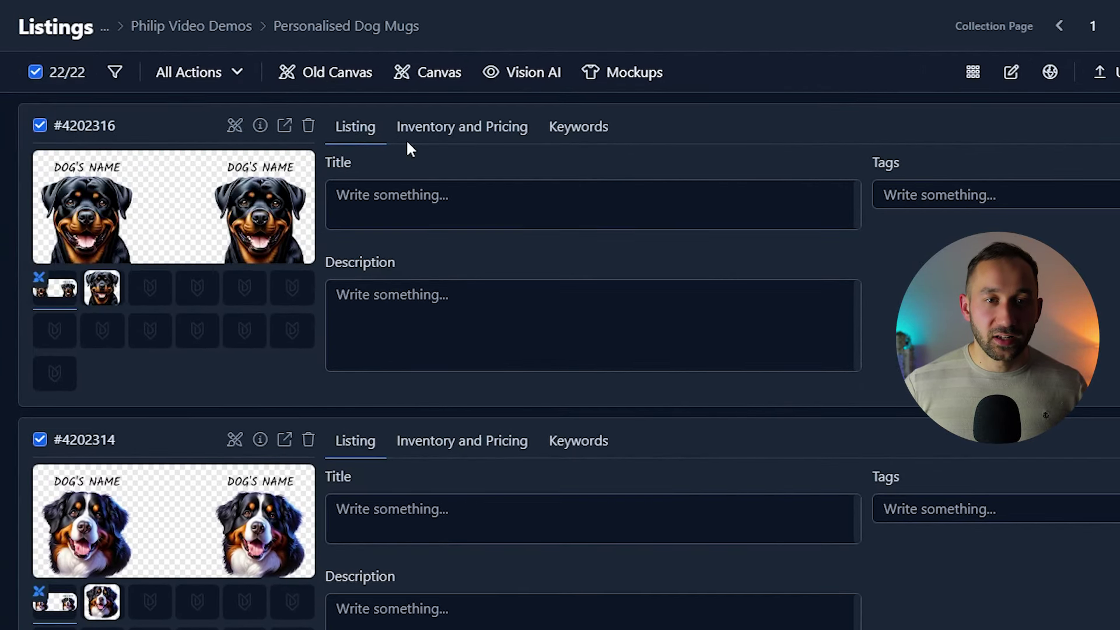
{"action": "left_click", "coordinate": [523, 82]}
{"action": "left_click", "coordinate": [668, 149]}
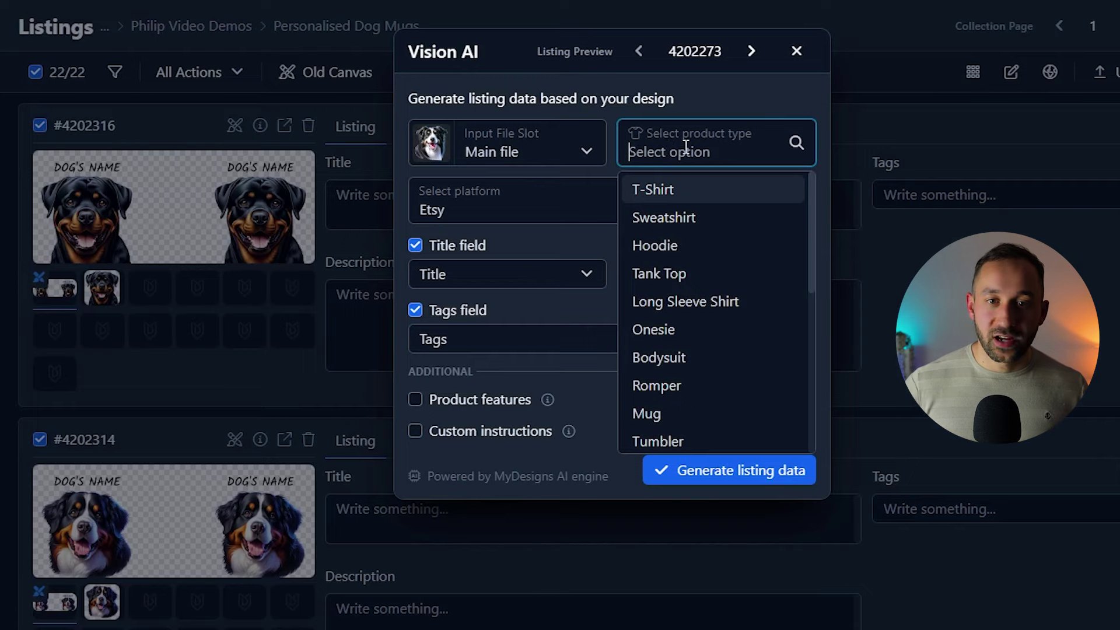
{"action": "left_click", "coordinate": [671, 410]}
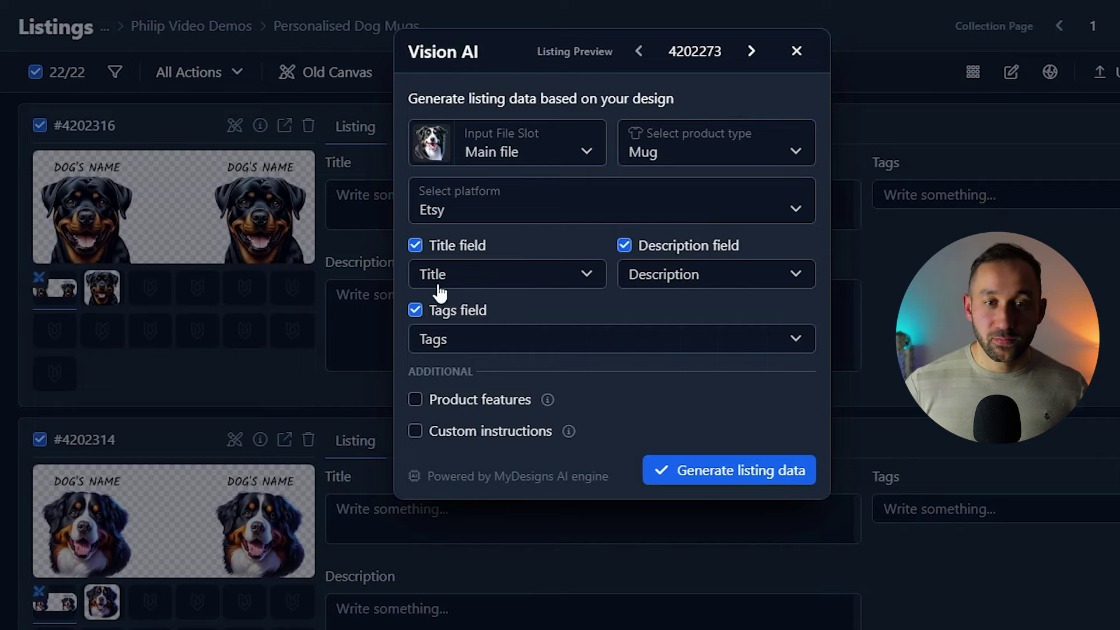
Include product features from Accent Coffee Mug 11oz in the generated listings.
{"action": "left_click", "coordinate": [415, 401]}
{"action": "left_click", "coordinate": [506, 434]}
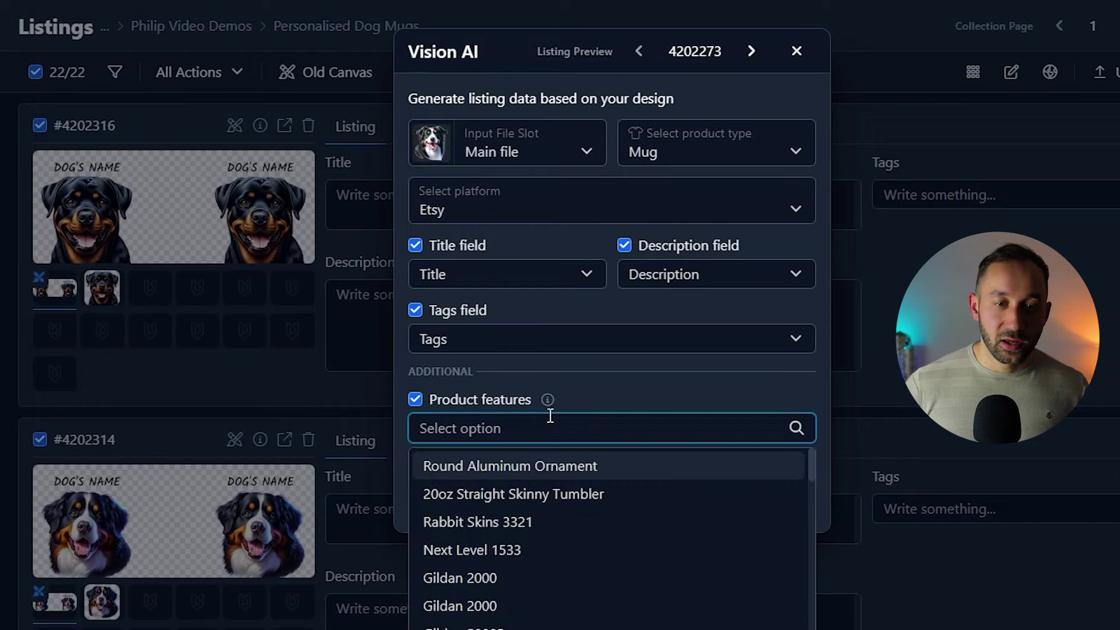
{"action": "type", "text": "acce"}
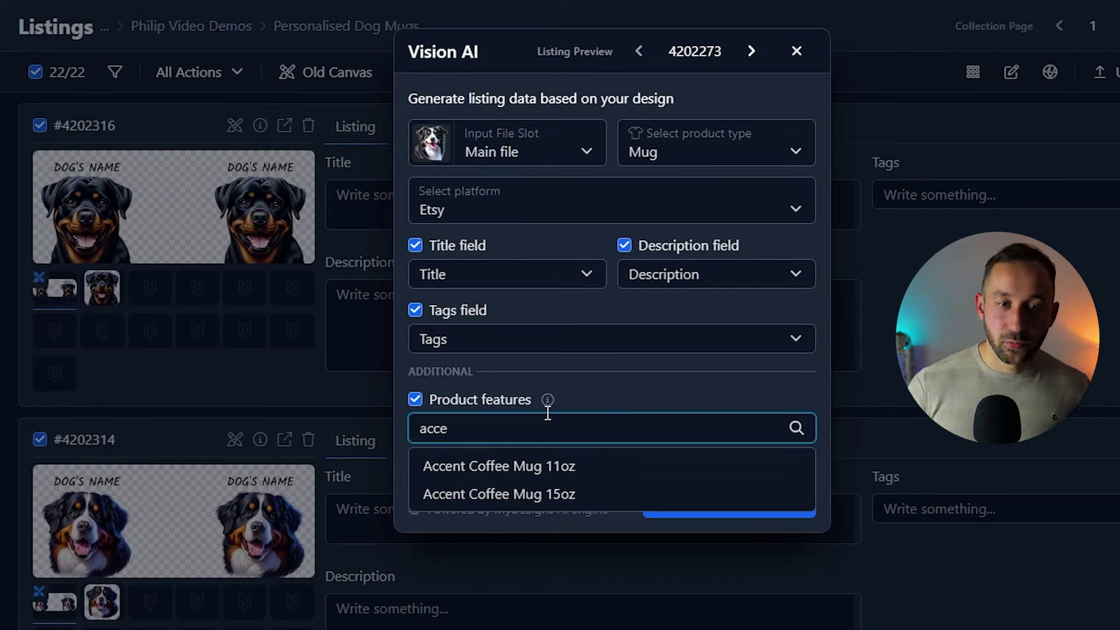
{"action": "left_click", "coordinate": [589, 472]}
{"action": "mouse_move", "coordinate": [548, 399]}
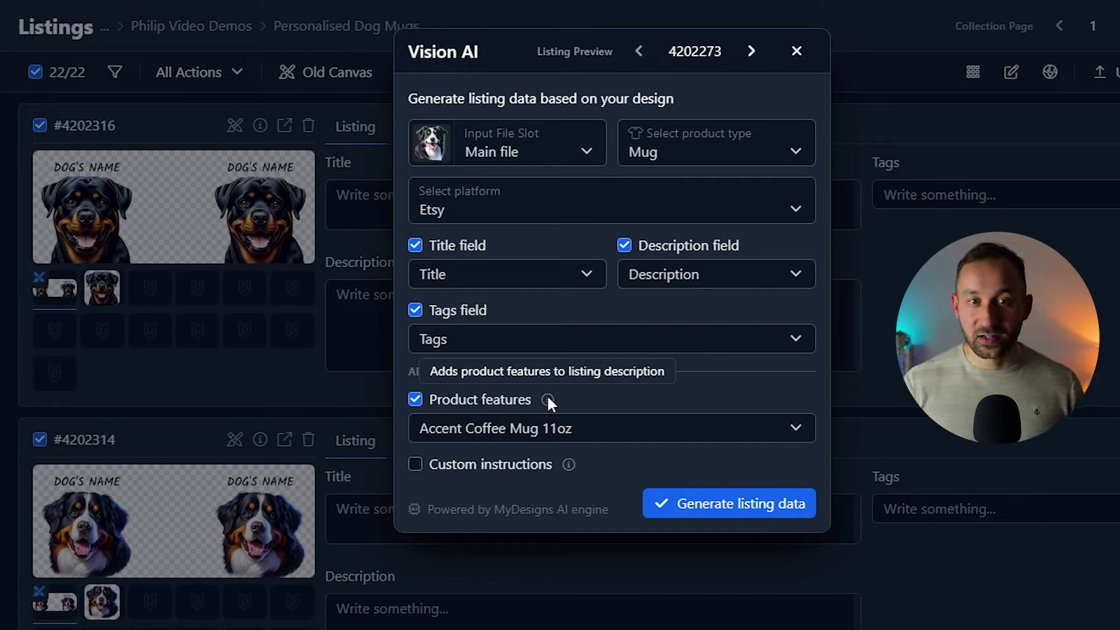
Add the custom instruction 'add relevant emojis to the description only'.
{"action": "left_click", "coordinate": [415, 465]}
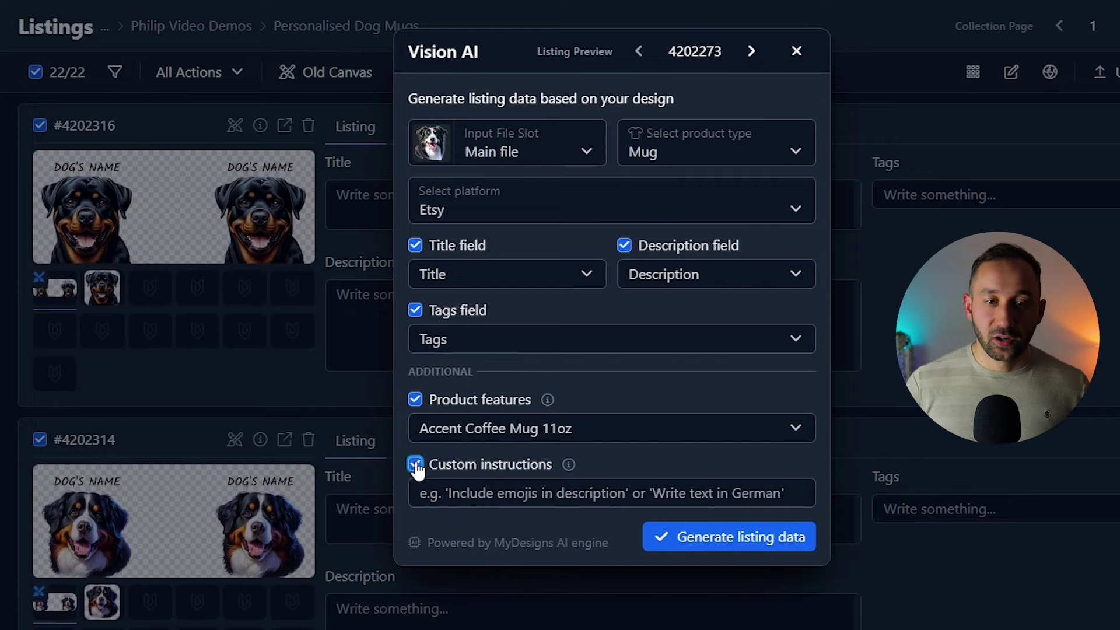
{"action": "left_click", "coordinate": [524, 490]}
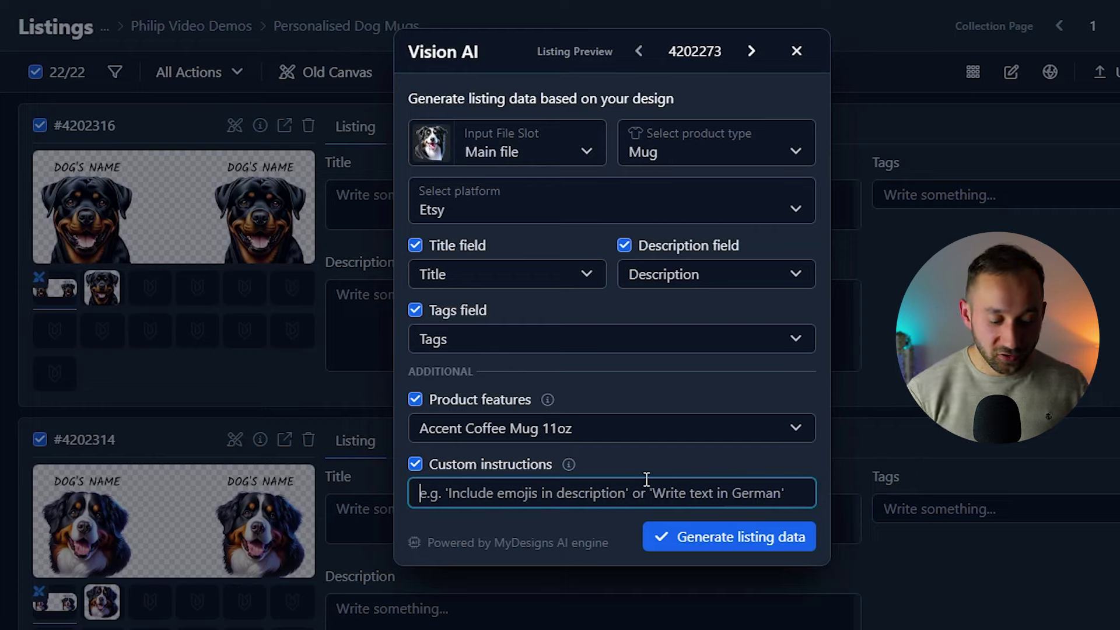
{"action": "type", "text": "add"}
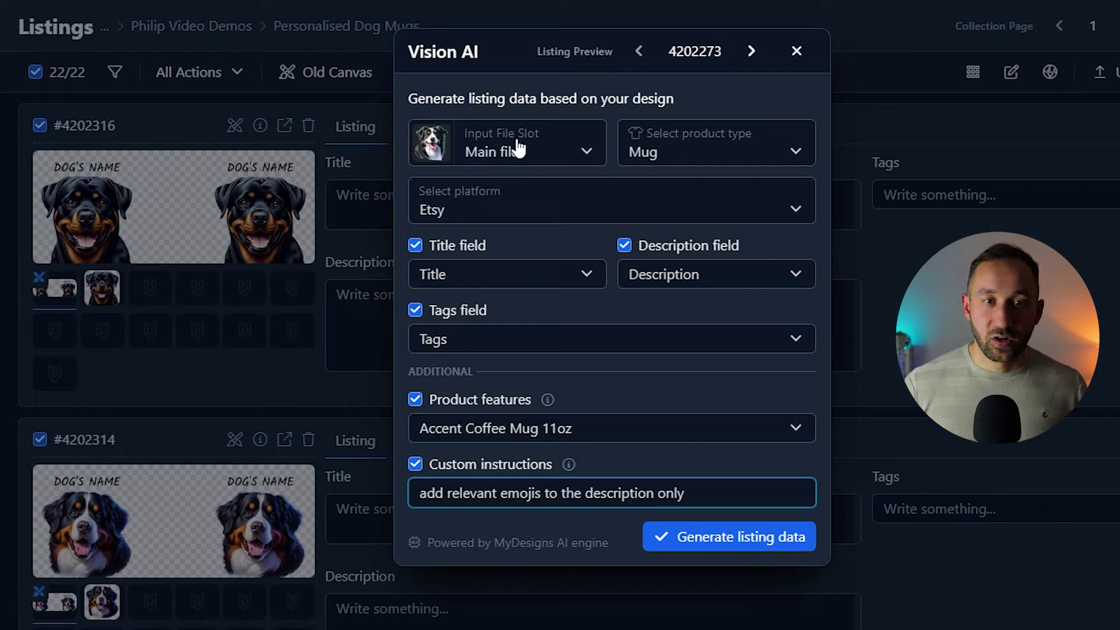
Run Vision AI on all 22 listings using the Print file as the input slot.
{"action": "left_click", "coordinate": [529, 153]}
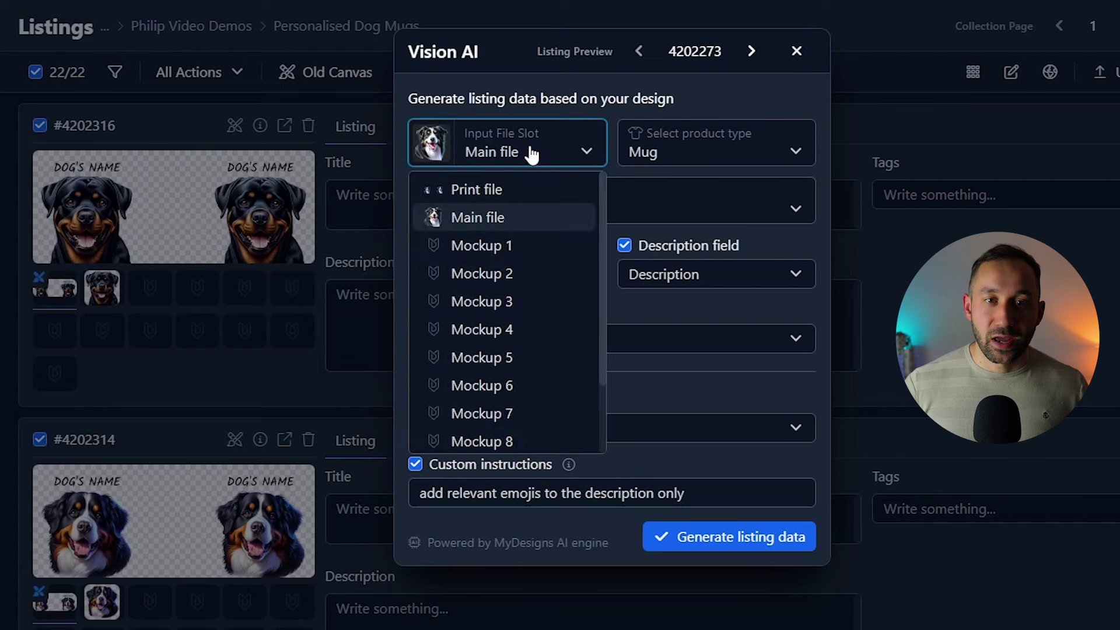
{"action": "left_click", "coordinate": [490, 181]}
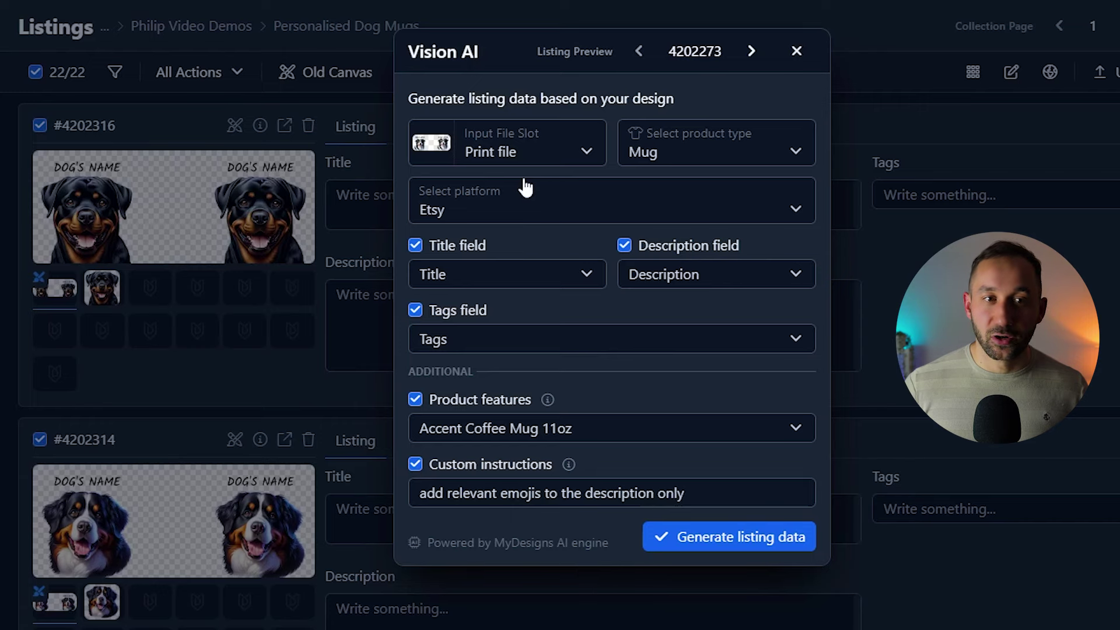
{"action": "left_click", "coordinate": [738, 539]}
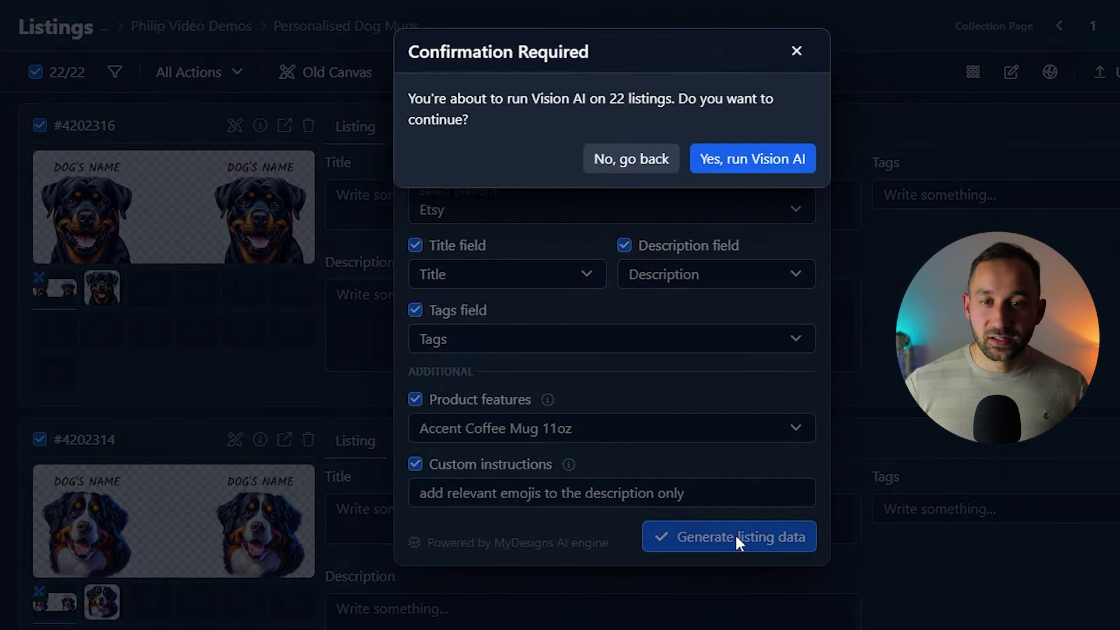
{"action": "left_click", "coordinate": [732, 167]}
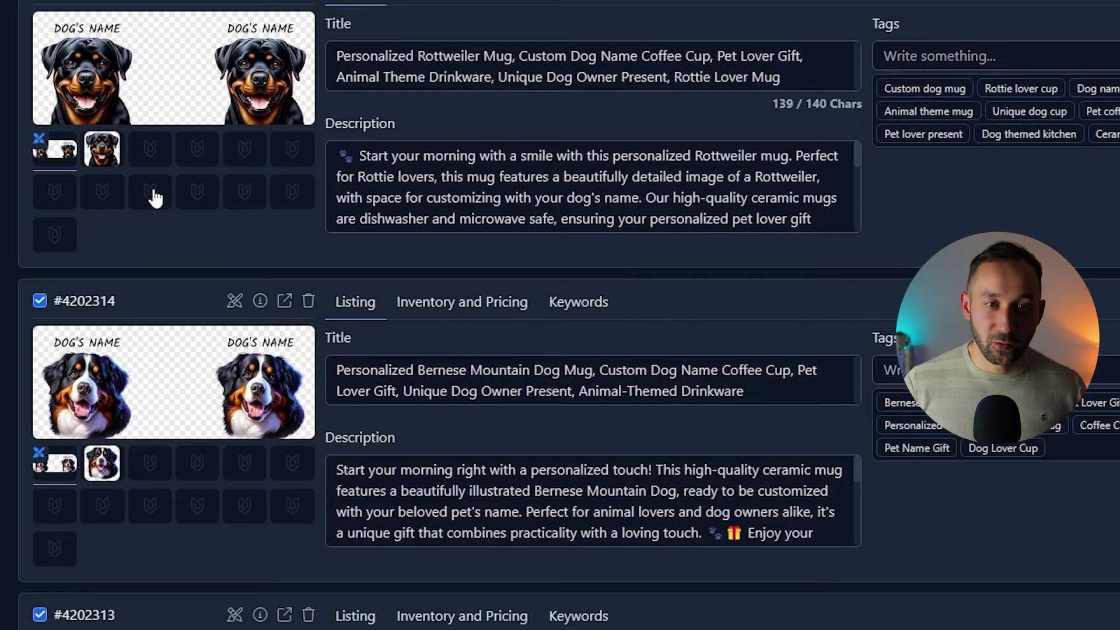
Enlarge the Corgi listing's description box to read its full generated text.
{"action": "scroll", "coordinate": [409, 199], "scroll_direction": "down", "scroll_amount": 3}
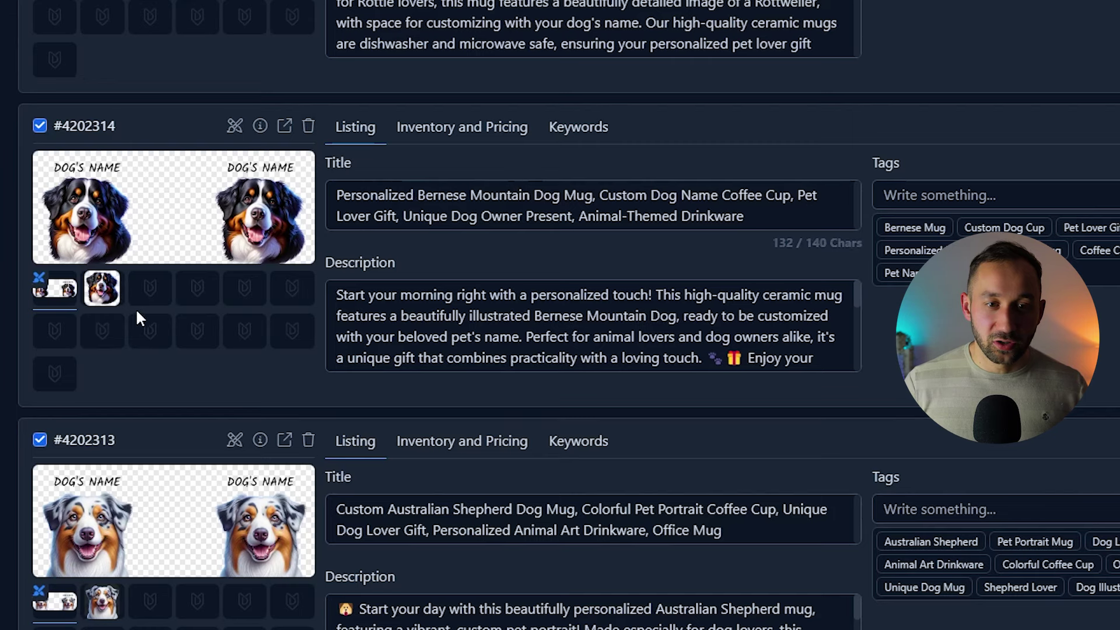
{"action": "scroll", "coordinate": [370, 340], "scroll_direction": "down", "scroll_amount": 3}
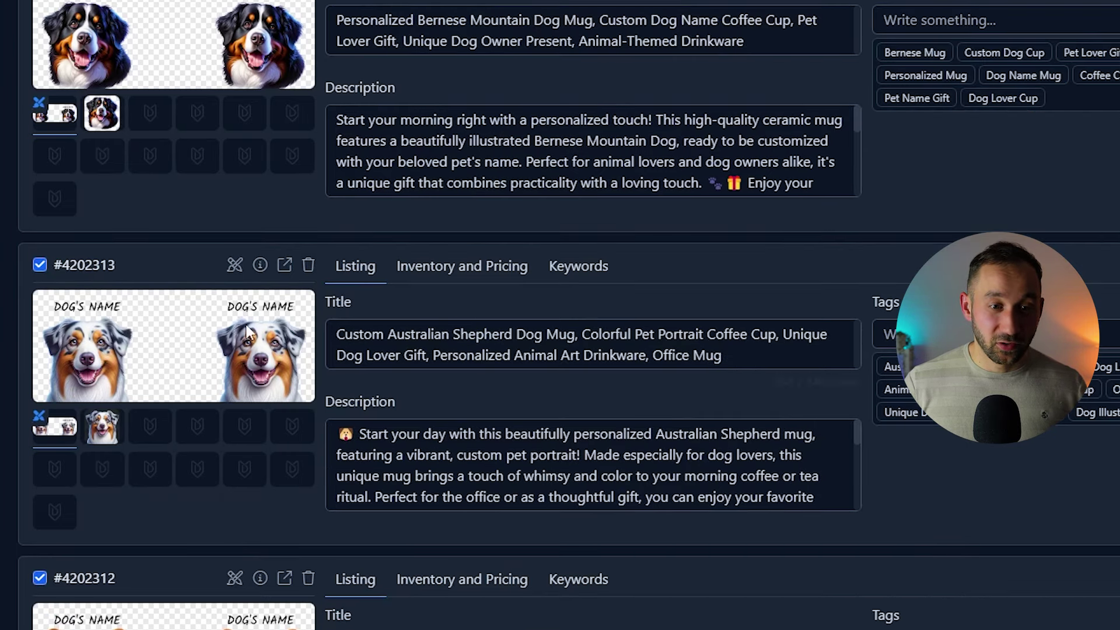
{"action": "scroll", "coordinate": [271, 371], "scroll_direction": "down", "scroll_amount": 4}
{"action": "scroll", "coordinate": [182, 432], "scroll_direction": "down", "scroll_amount": 6}
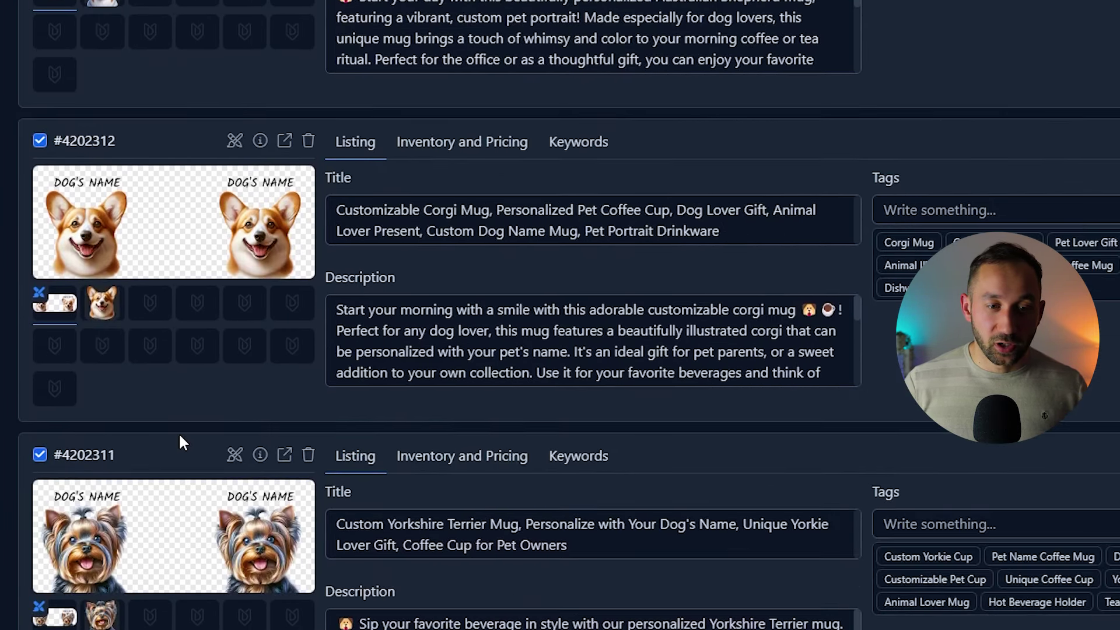
{"action": "scroll", "coordinate": [414, 350], "scroll_direction": "up", "scroll_amount": 2}
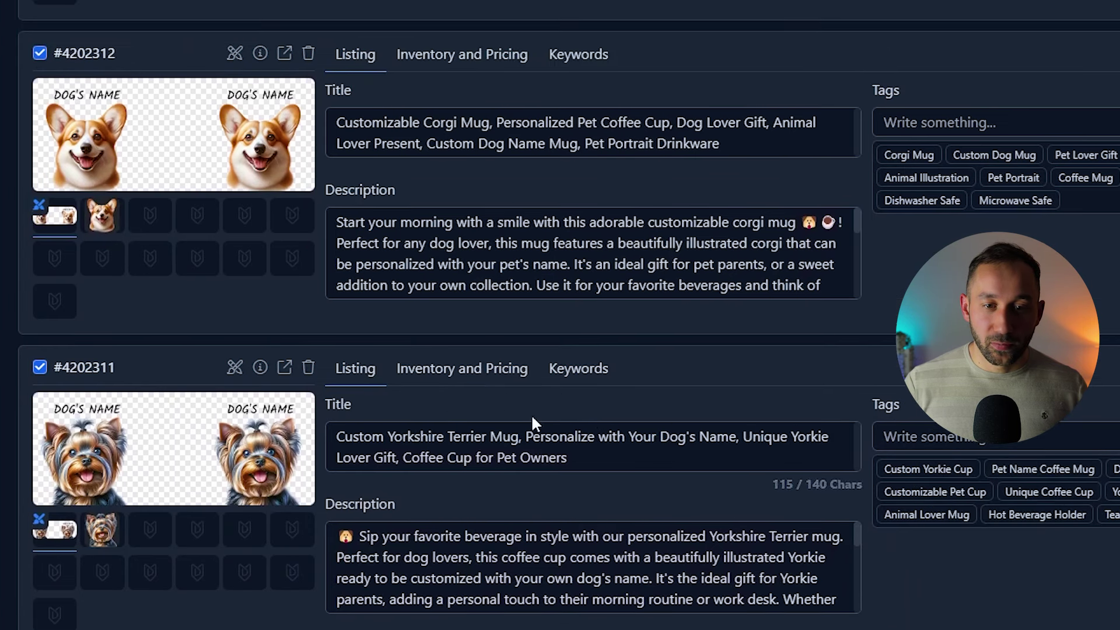
{"action": "scroll", "coordinate": [612, 472], "scroll_direction": "up", "scroll_amount": 2}
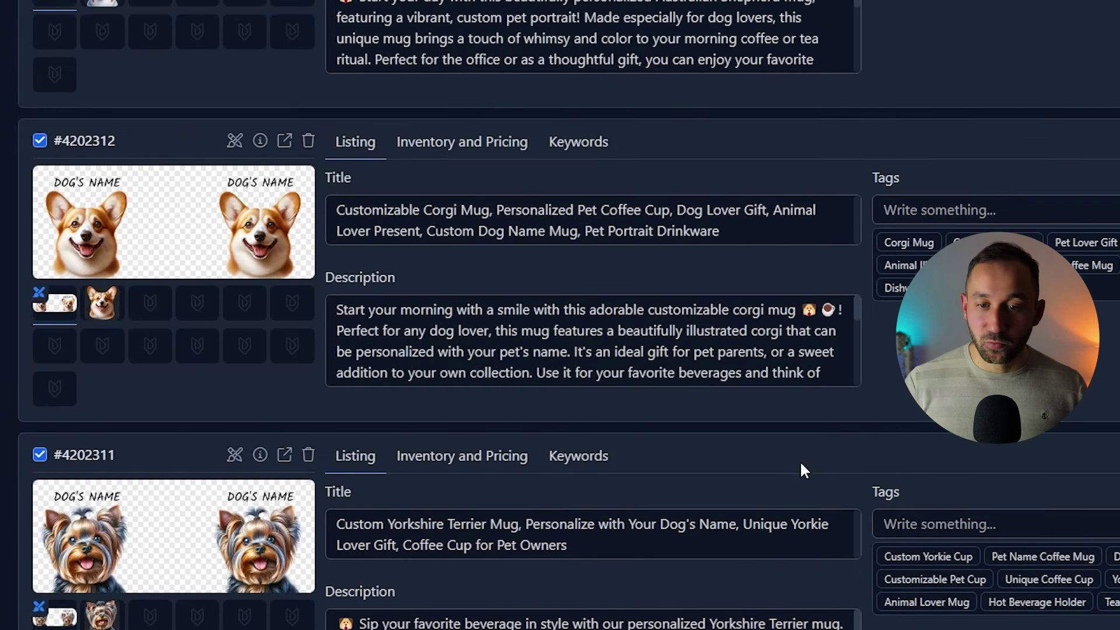
{"action": "scroll", "coordinate": [927, 419], "scroll_direction": "up", "scroll_amount": 2}
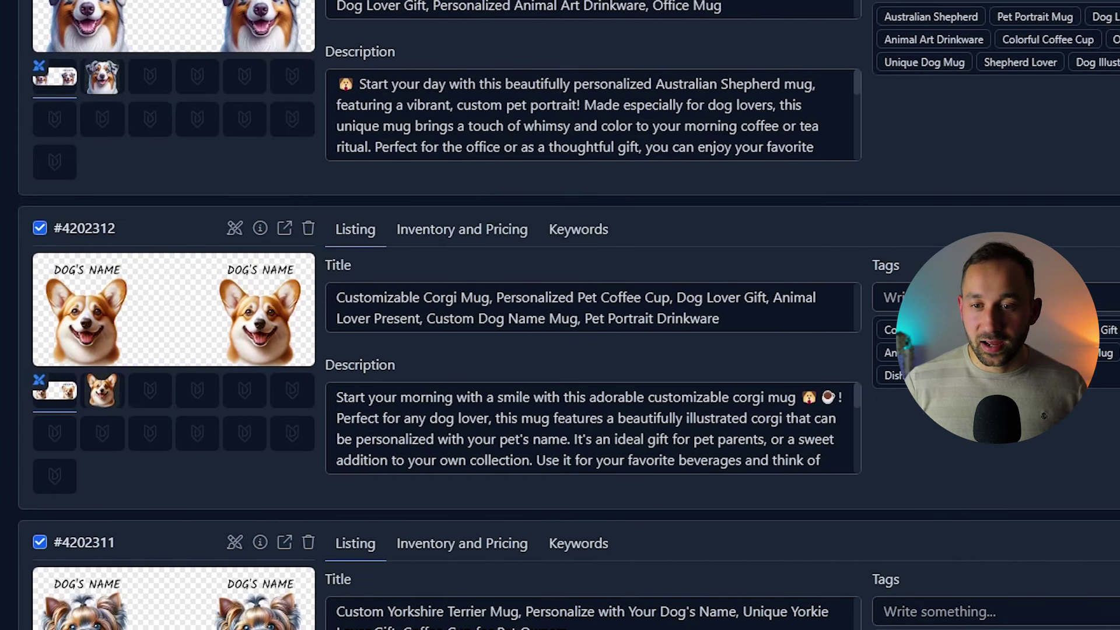
{"action": "left_click", "coordinate": [783, 444]}
{"action": "left_click_drag", "start_coordinate": [857, 467], "coordinate": [856, 628]}
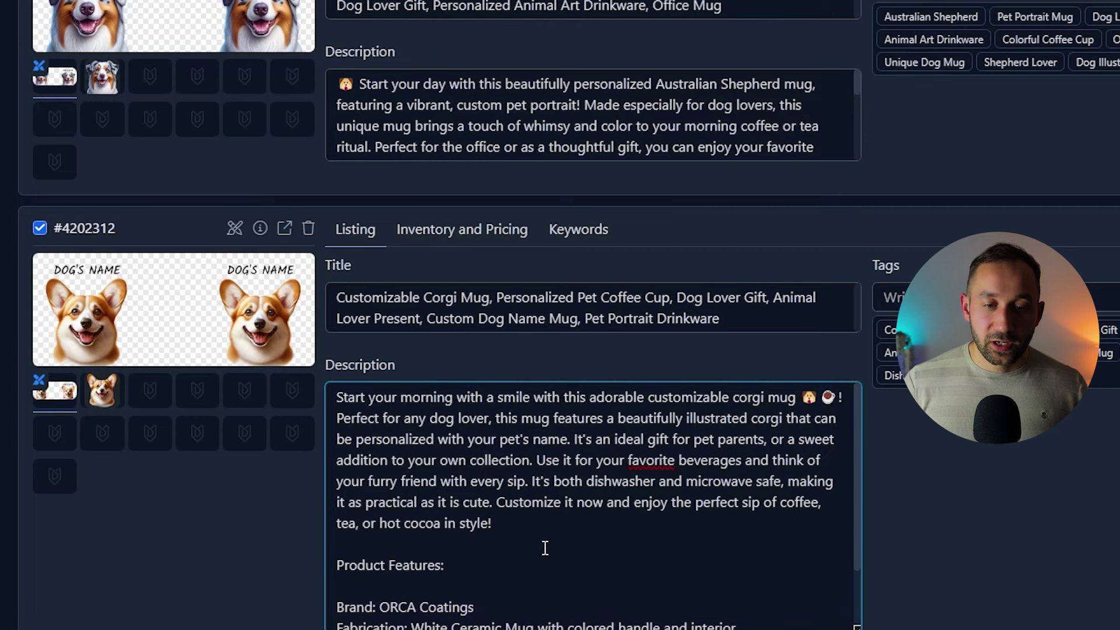
{"action": "scroll", "coordinate": [889, 453], "scroll_direction": "down", "scroll_amount": 3}
{"action": "left_click_drag", "start_coordinate": [858, 454], "coordinate": [843, 548]}
Enlarge the Rottweiler description to confirm it includes the product features list.
{"action": "scroll", "coordinate": [895, 274], "scroll_direction": "up", "scroll_amount": 2}
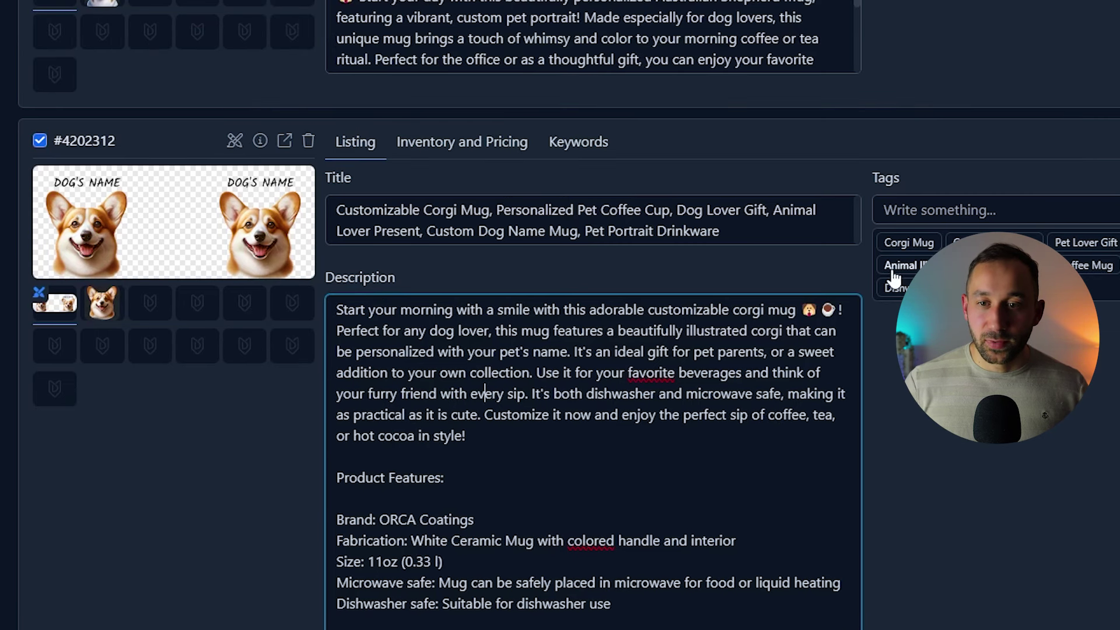
{"action": "scroll", "coordinate": [997, 452], "scroll_direction": "up", "scroll_amount": 3}
{"action": "scroll", "coordinate": [1052, 482], "scroll_direction": "up", "scroll_amount": 8}
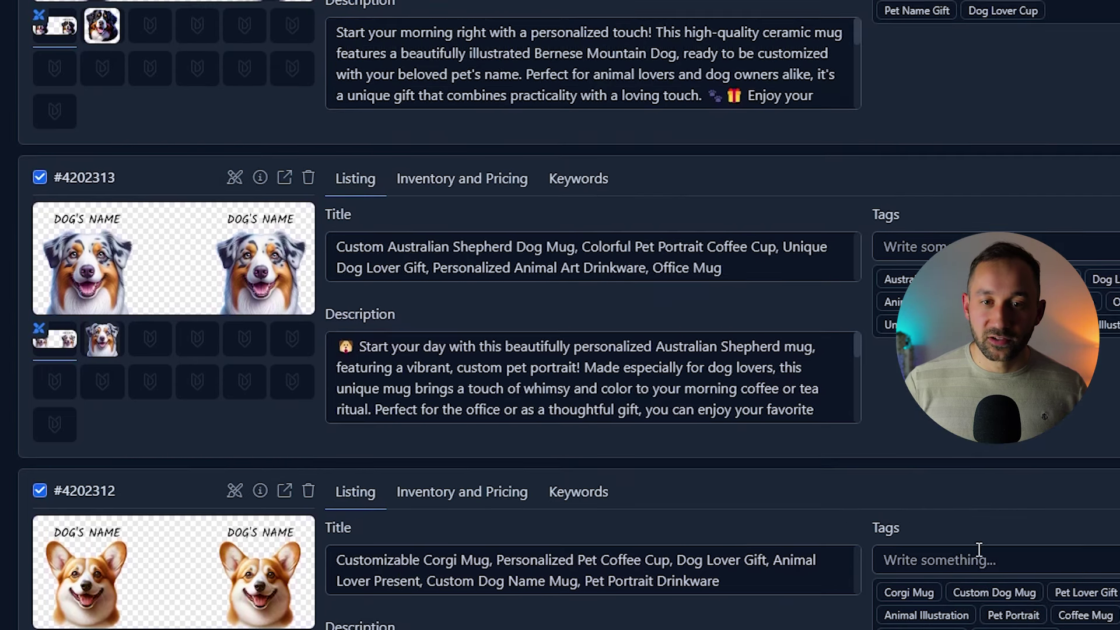
{"action": "left_click", "coordinate": [869, 242]}
{"action": "left_click_drag", "start_coordinate": [869, 241], "coordinate": [902, 528]}
{"action": "scroll", "coordinate": [683, 362], "scroll_direction": "down", "scroll_amount": 1}
{"action": "scroll", "coordinate": [680, 352], "scroll_direction": "up", "scroll_amount": 3}
{"action": "scroll", "coordinate": [690, 352], "scroll_direction": "down", "scroll_amount": 2}
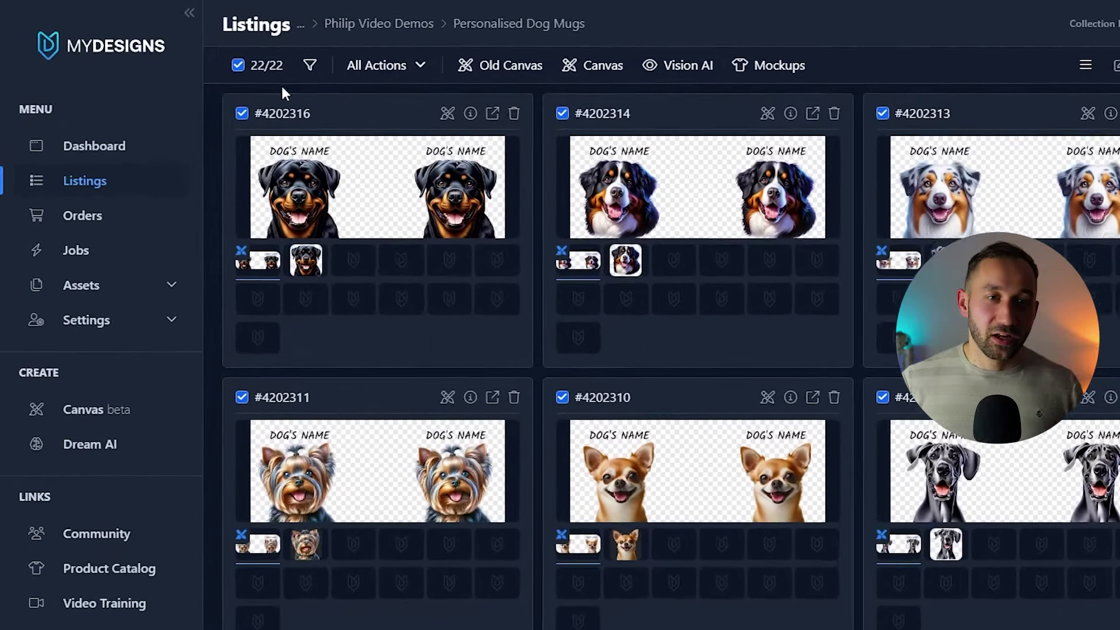
Select all 22 listings, start Create Image Mockup, and filter mockups to Drinkware.
{"action": "left_click", "coordinate": [228, 56]}
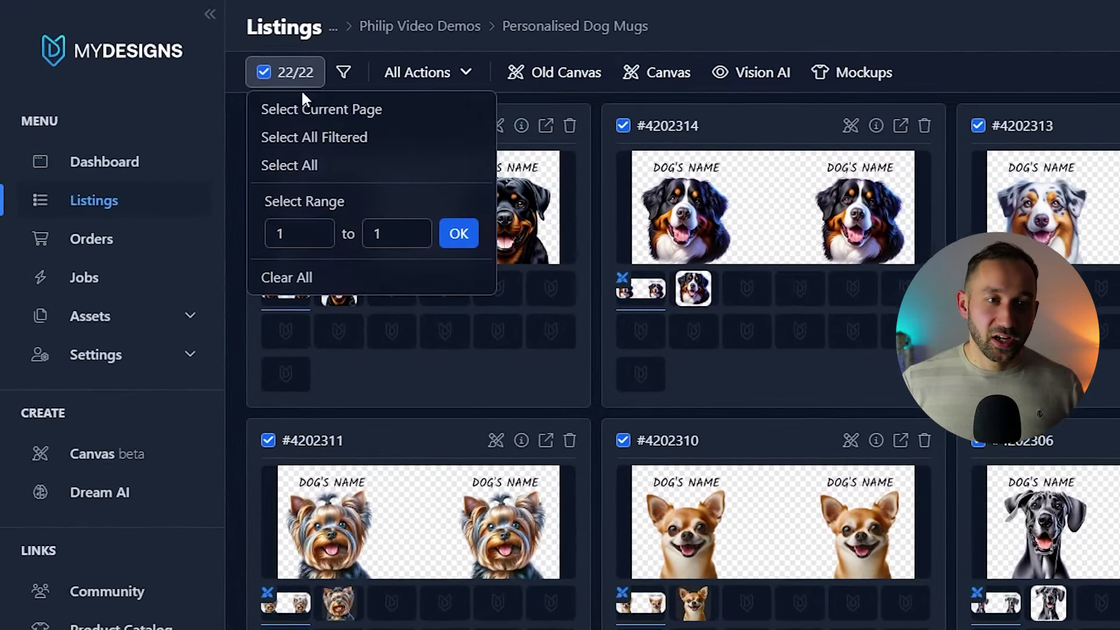
{"action": "left_click", "coordinate": [337, 174]}
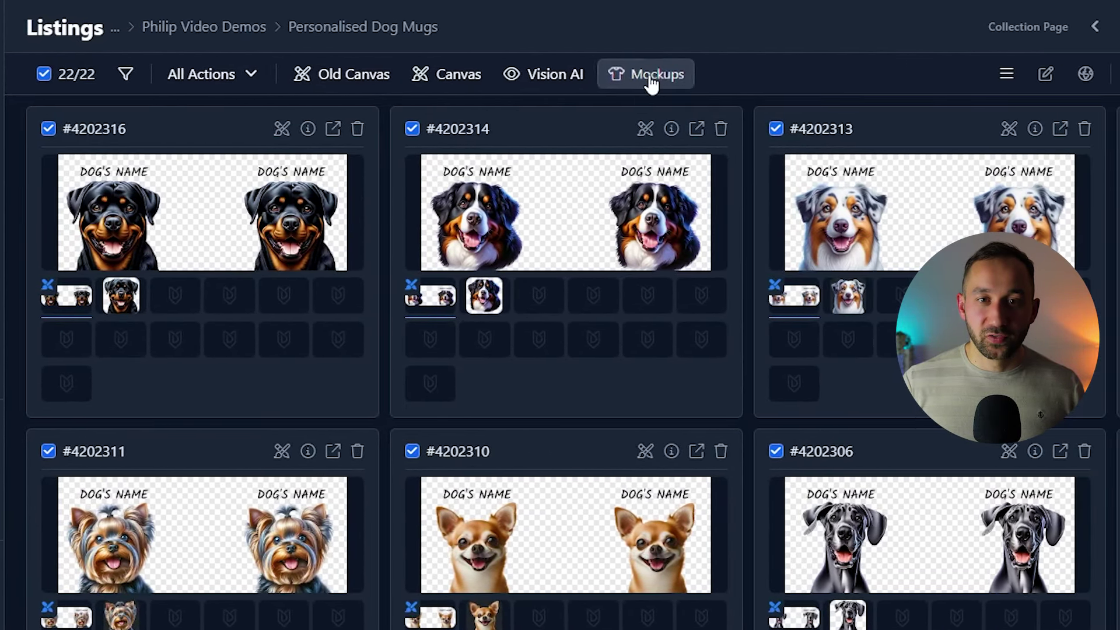
{"action": "left_click", "coordinate": [650, 80]}
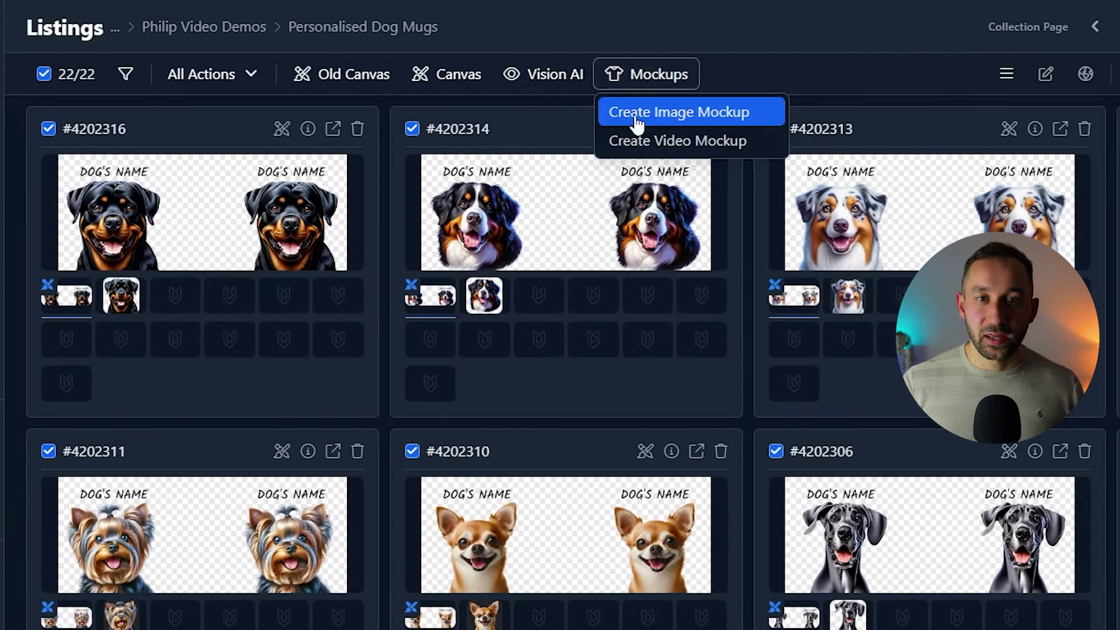
{"action": "left_click", "coordinate": [699, 117]}
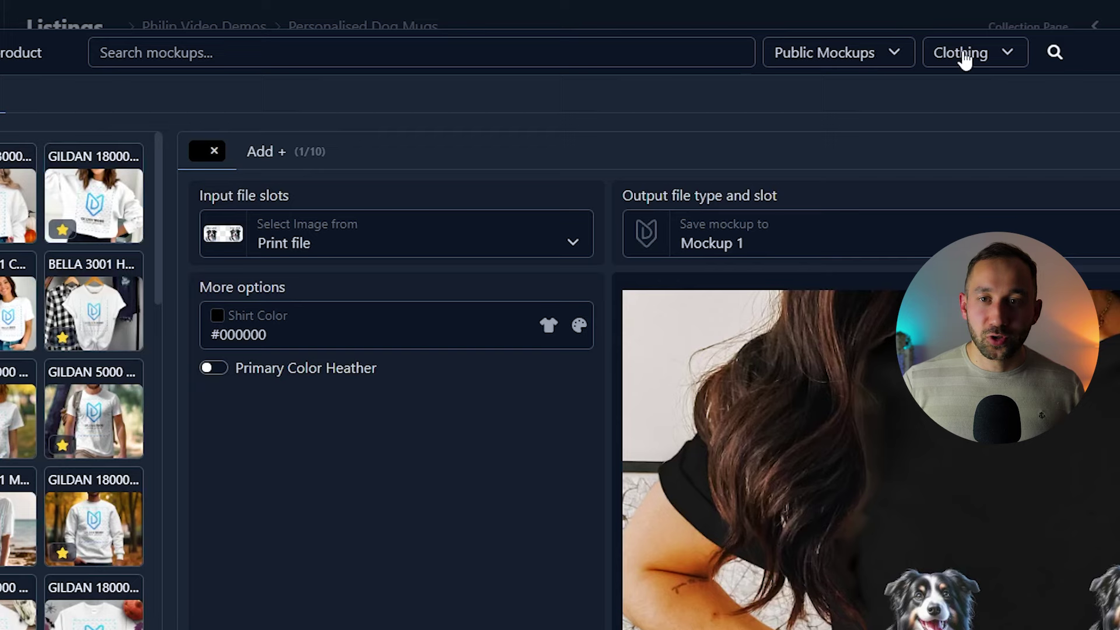
{"action": "left_click", "coordinate": [982, 59]}
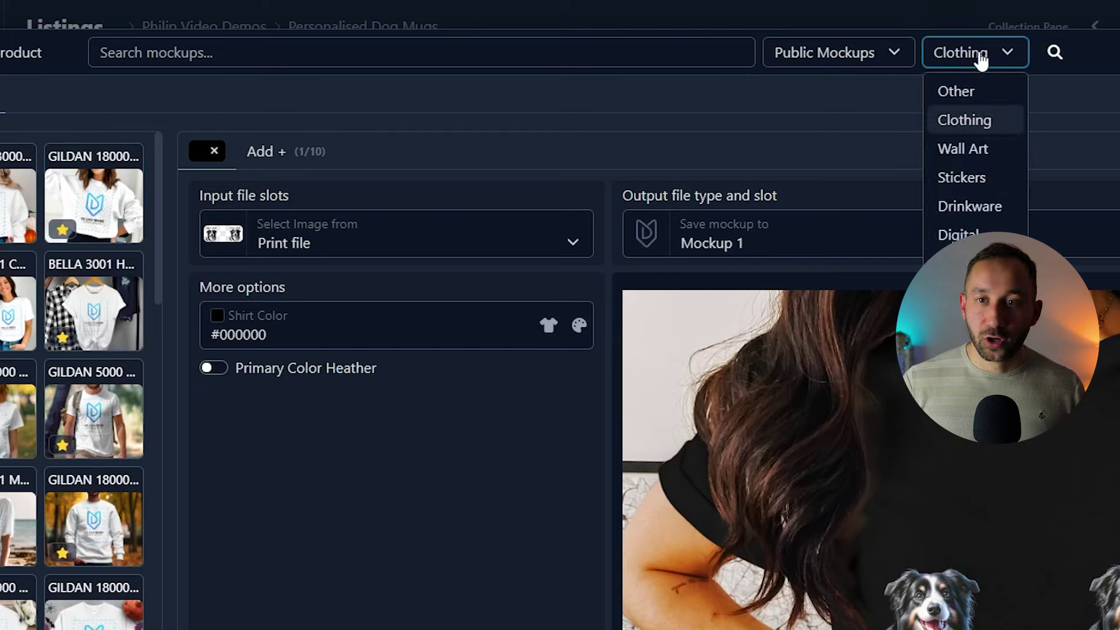
{"action": "left_click", "coordinate": [970, 206]}
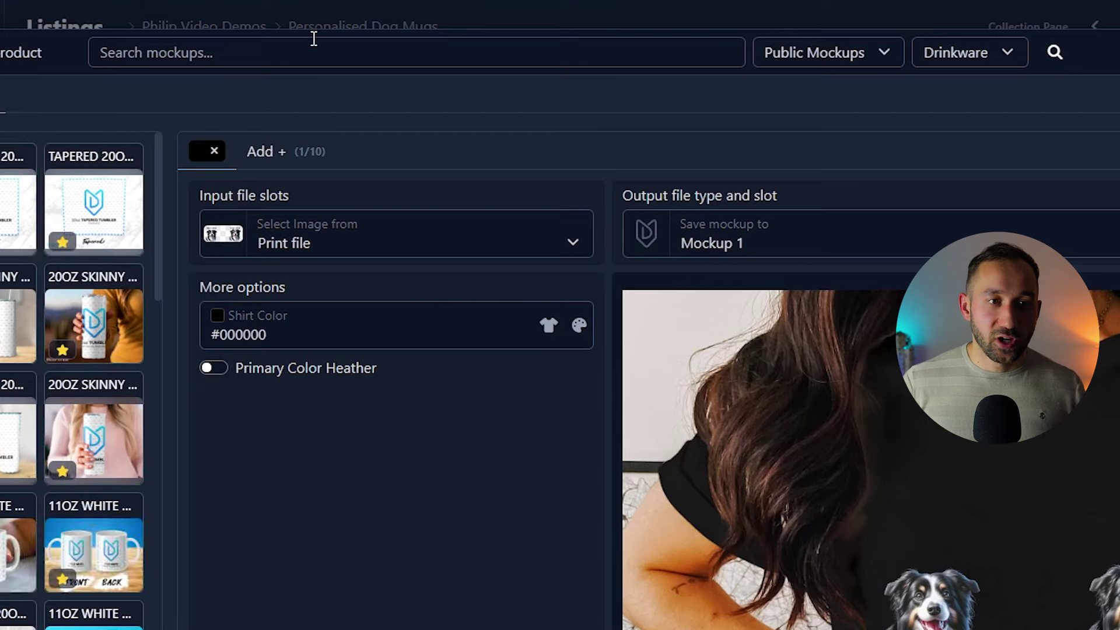
Search the mockup library for 'accent 11oz' and load the 11OZ ACCENT MUGS STUDIO mockup.
{"action": "left_click", "coordinate": [232, 58]}
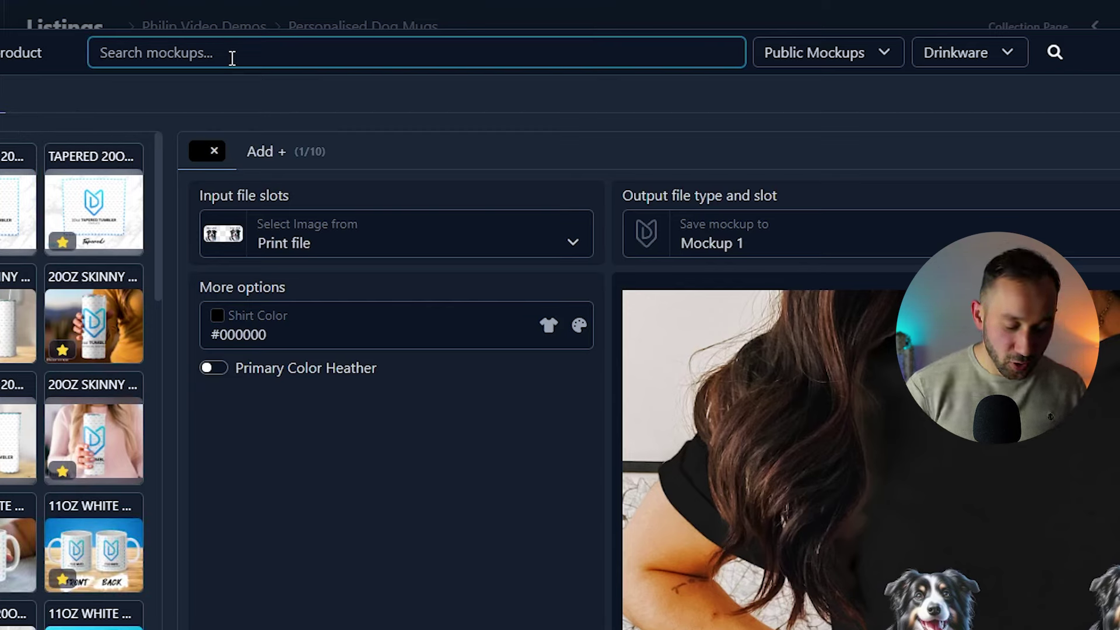
{"action": "type", "text": "accent 11oz"}
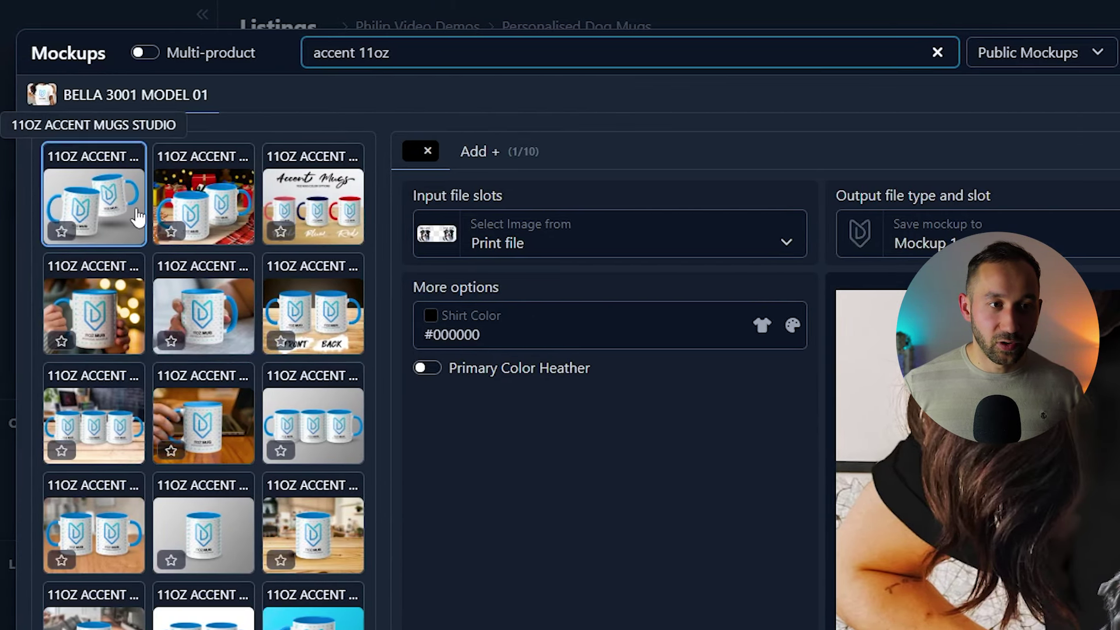
{"action": "left_click", "coordinate": [93, 220]}
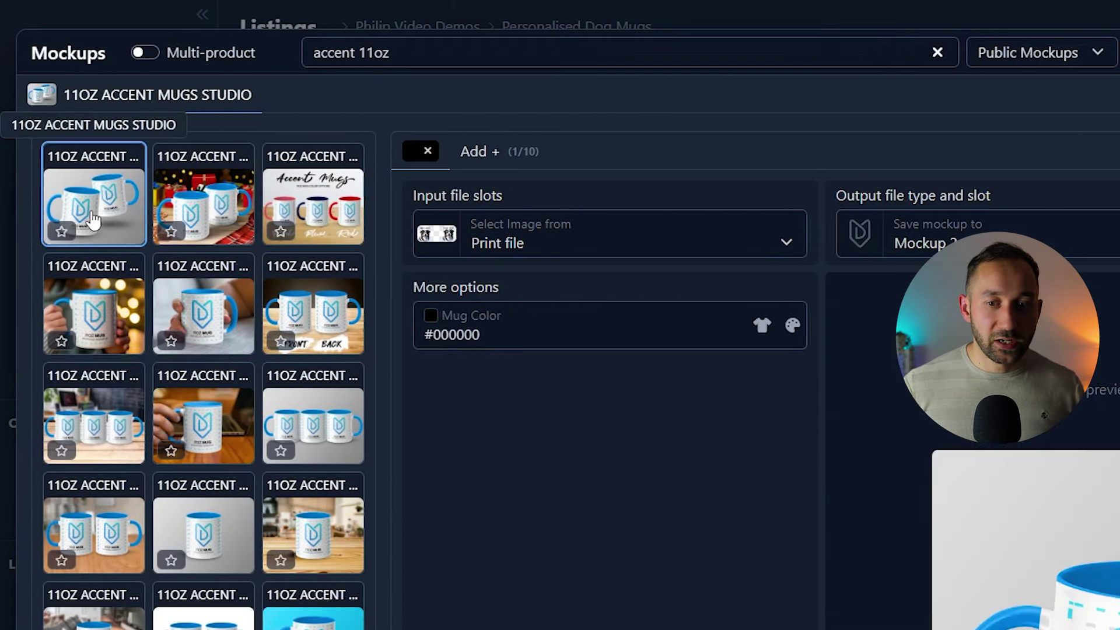
Enable Multi-product and add the Christmas lifestyle, front-and-back and colour-options mug mockups.
{"action": "left_click", "coordinate": [146, 54]}
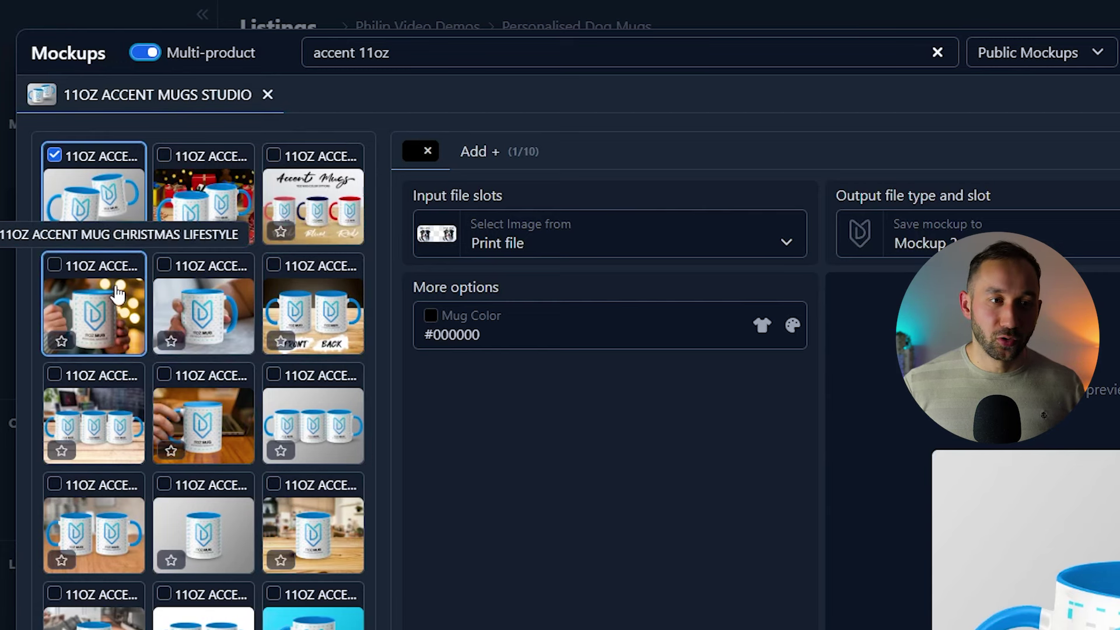
{"action": "left_click", "coordinate": [55, 267]}
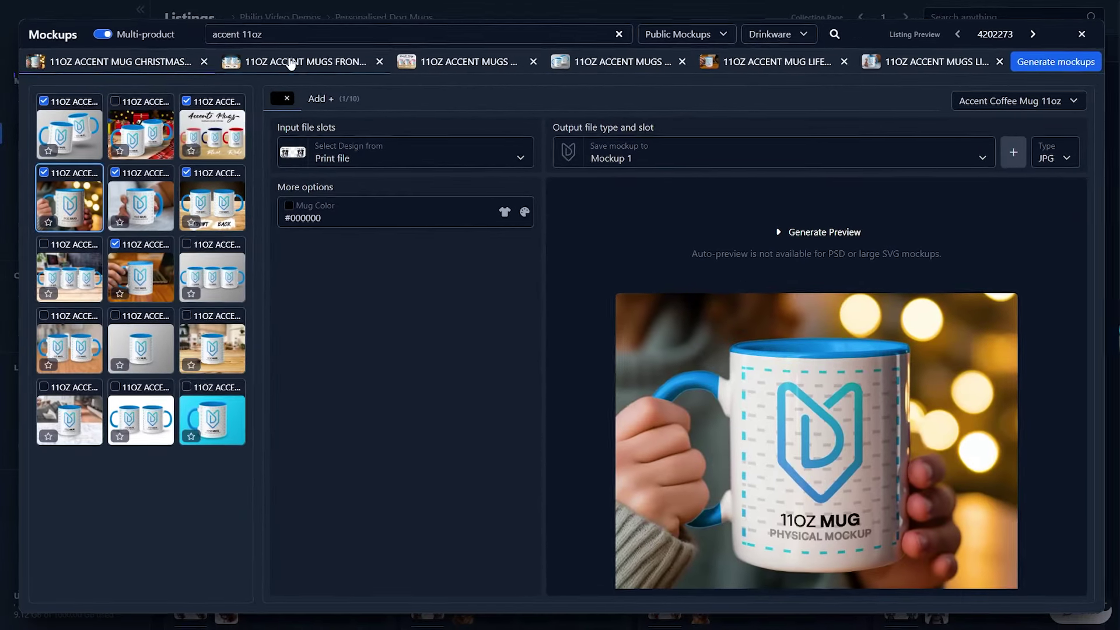
{"action": "left_click", "coordinate": [380, 83]}
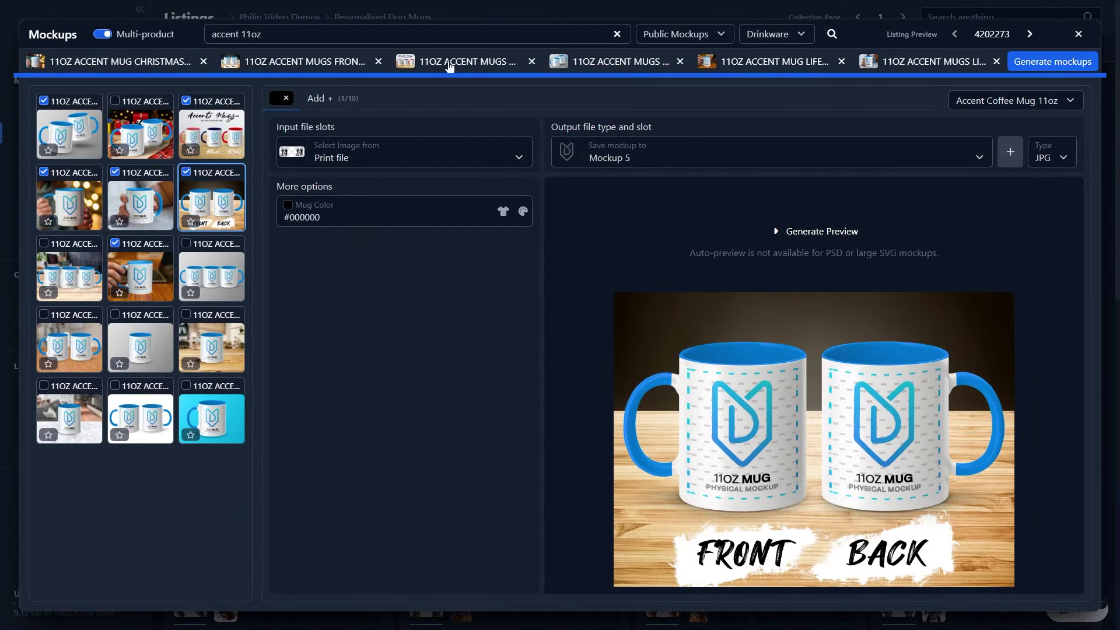
{"action": "left_click", "coordinate": [553, 64]}
Set the mug colours per mockup: Light Blue for two-blue-mugs, Red for front-and-back, Pink for lifestyle.
{"action": "left_click", "coordinate": [604, 65]}
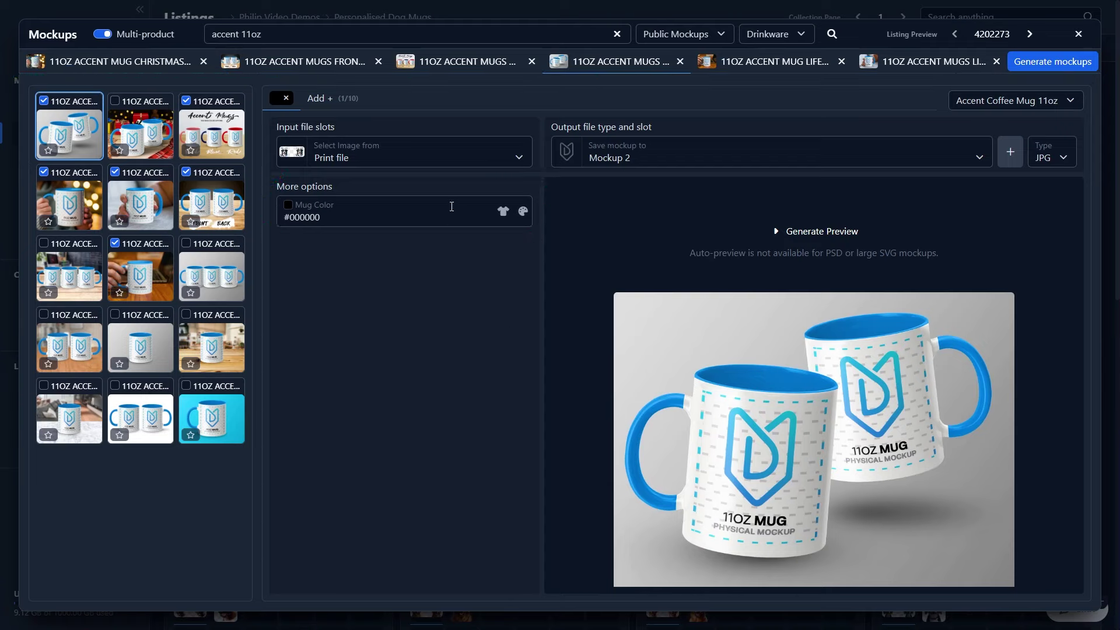
{"action": "left_click", "coordinate": [503, 212]}
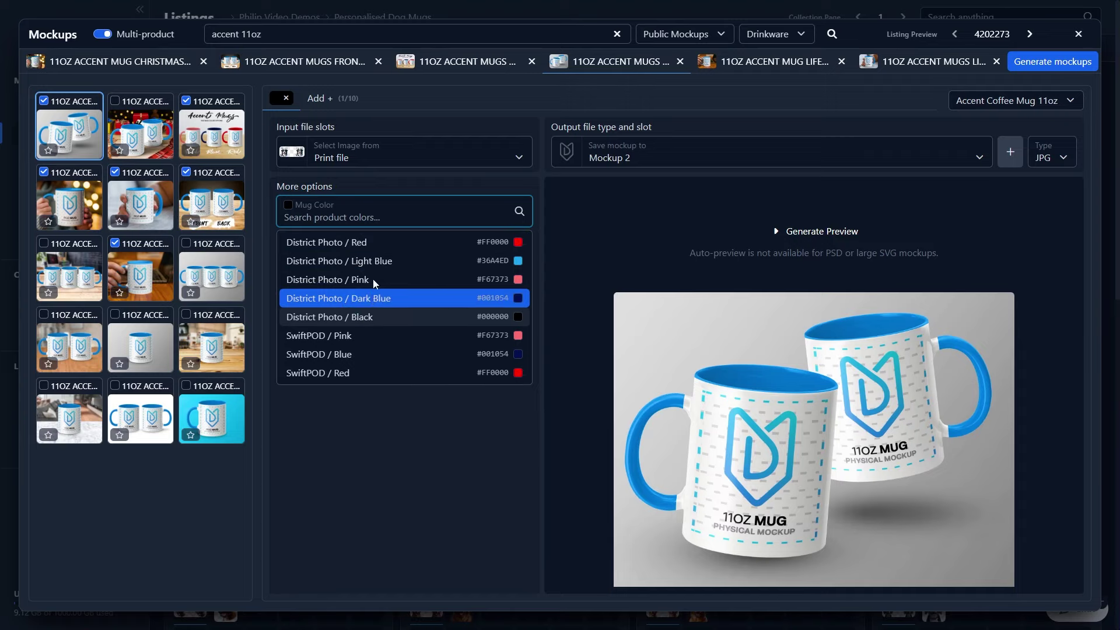
{"action": "left_click", "coordinate": [432, 263]}
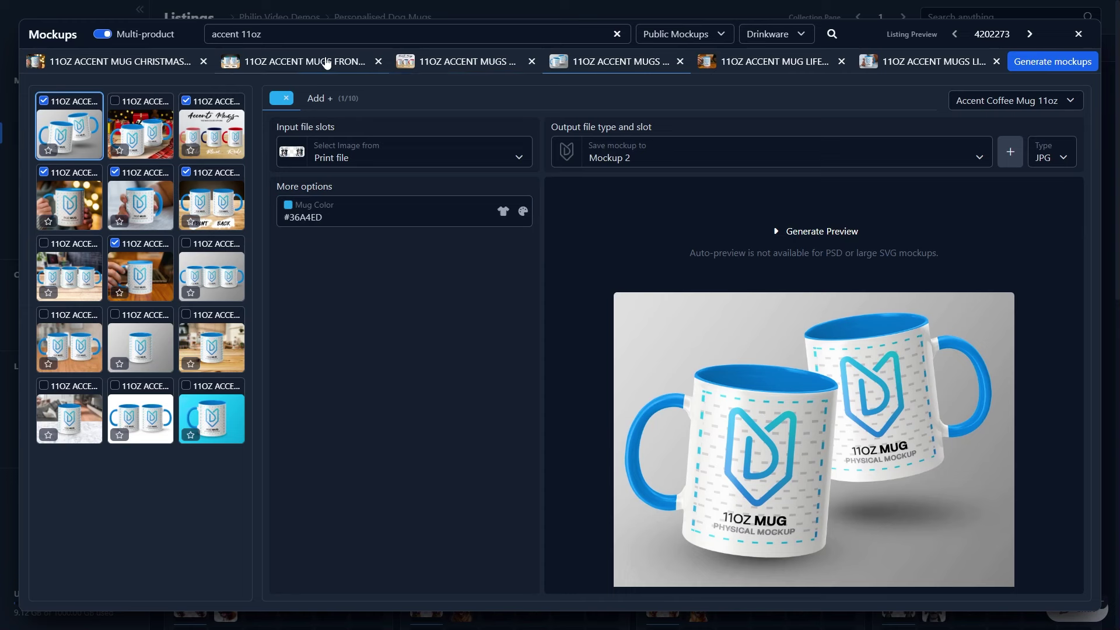
{"action": "left_click", "coordinate": [326, 63]}
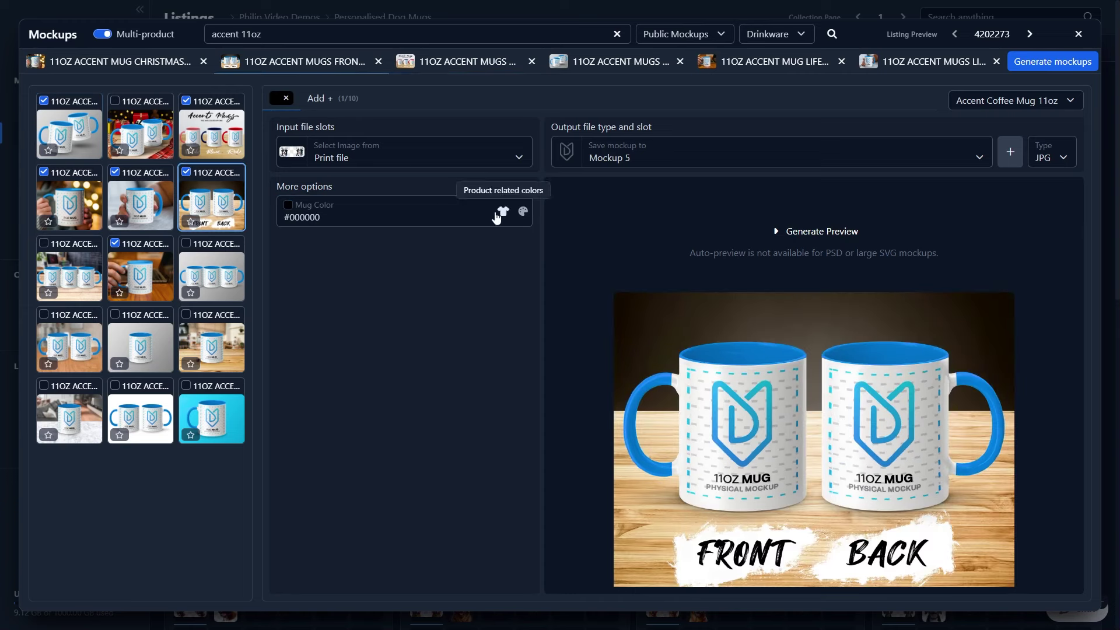
{"action": "left_click", "coordinate": [502, 211]}
{"action": "left_click", "coordinate": [381, 249]}
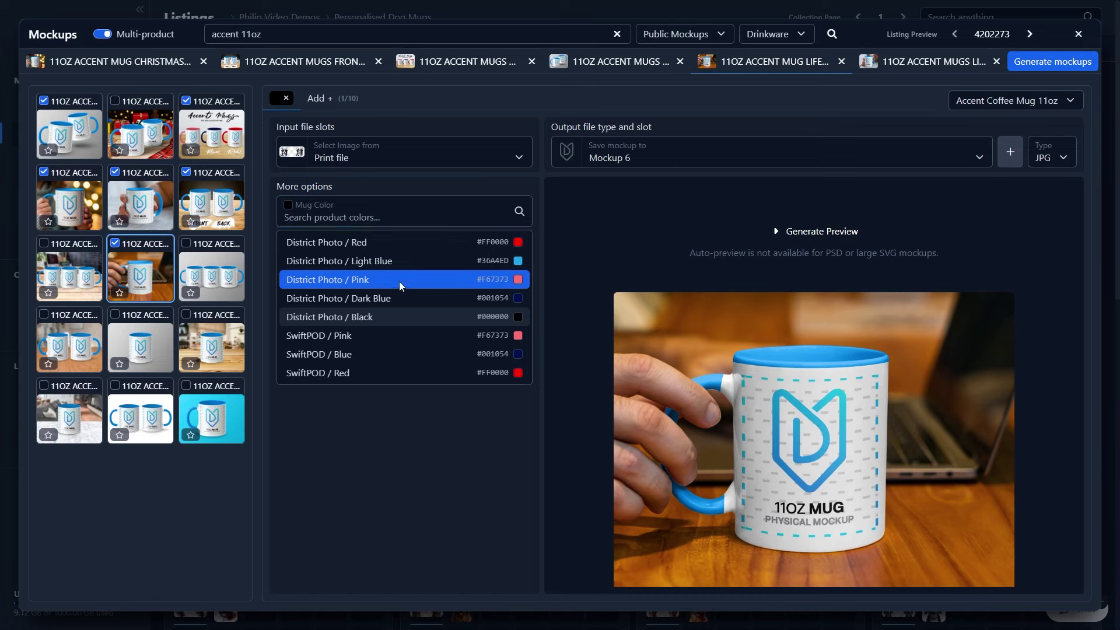
{"action": "left_click", "coordinate": [399, 282]}
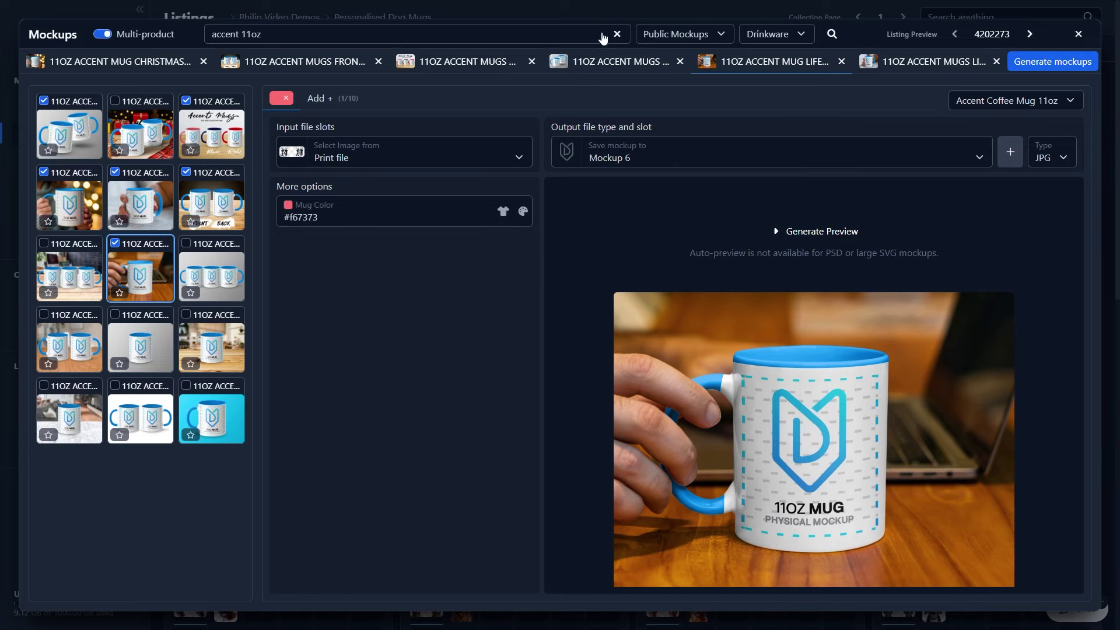
Render a preview of the dog-portrait design on the Christmas bokeh mug mockup.
{"action": "left_click", "coordinate": [907, 65]}
{"action": "left_click", "coordinate": [144, 65]}
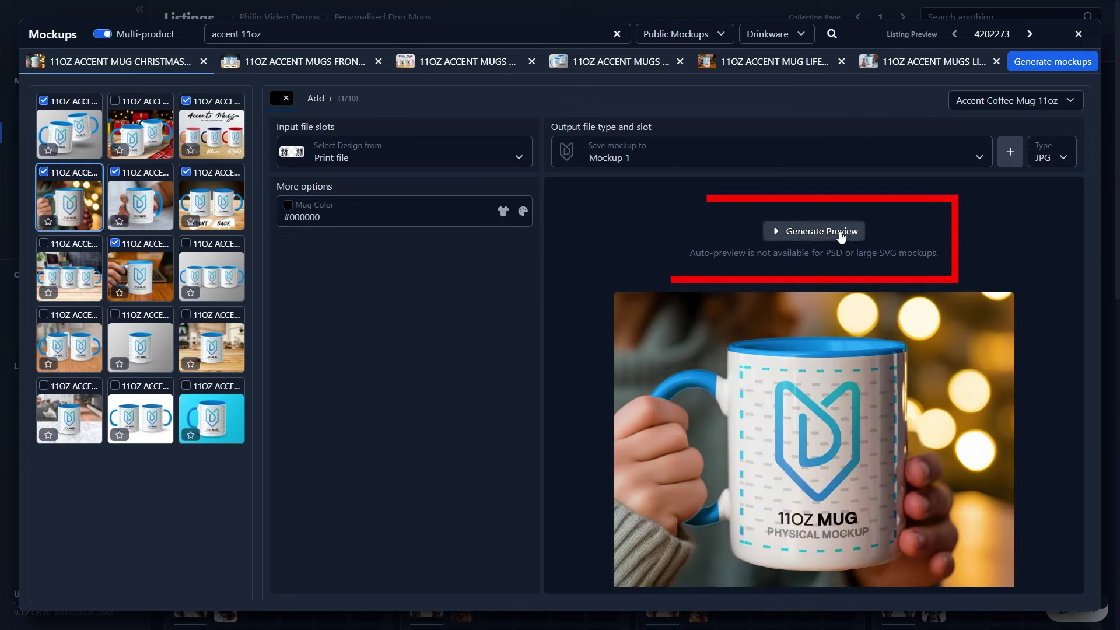
{"action": "left_click", "coordinate": [816, 232]}
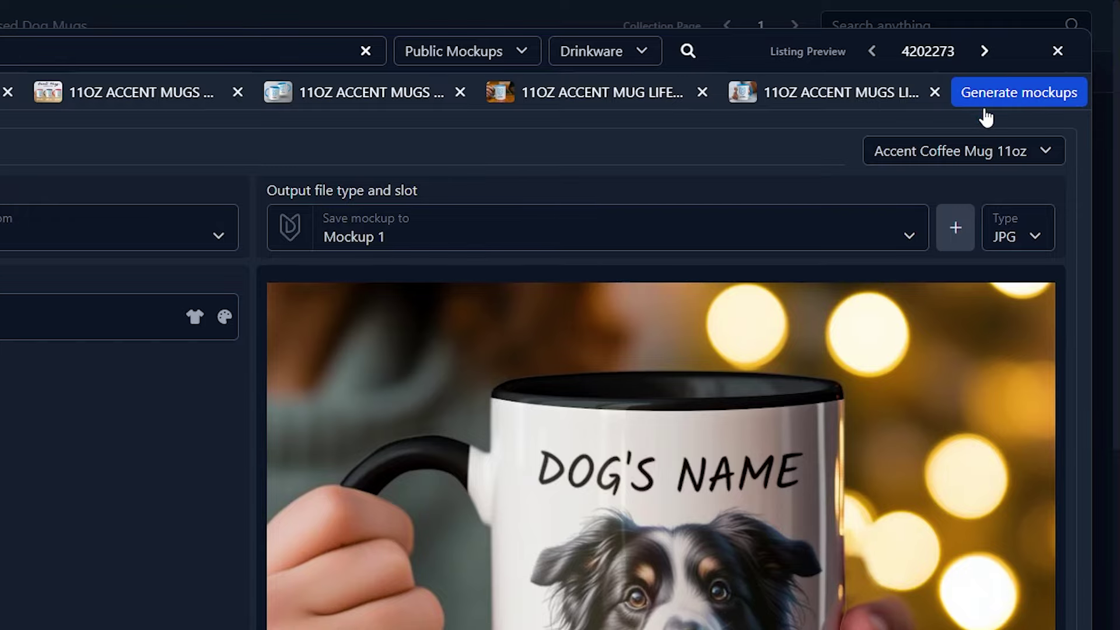
Generate the 11oz mug mockups for all 22 listings.
{"action": "left_click", "coordinate": [991, 96]}
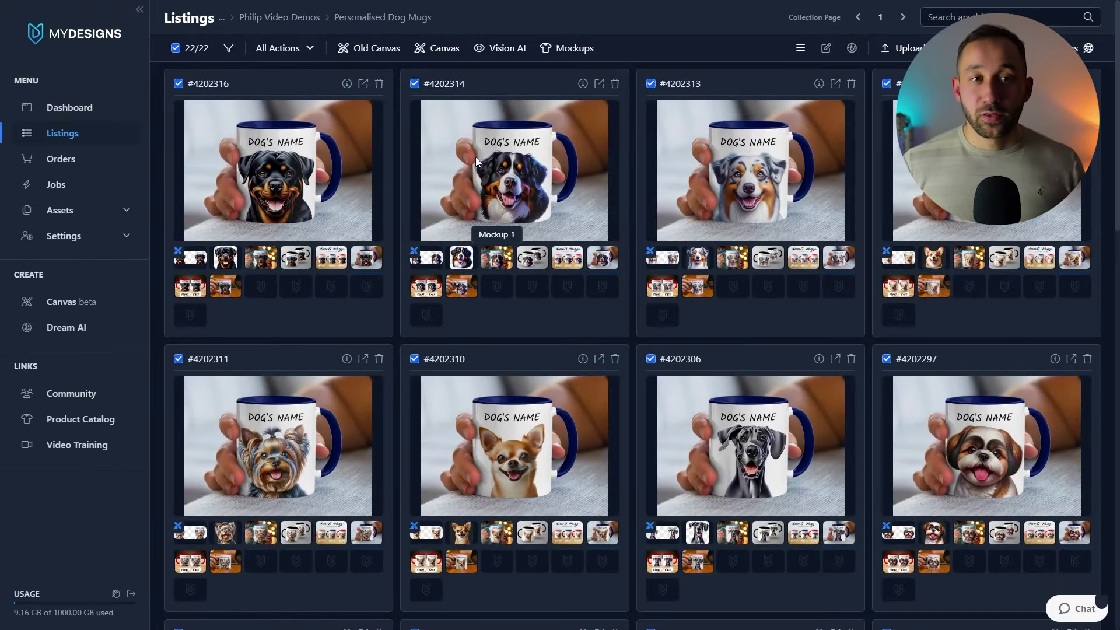
{"action": "scroll", "coordinate": [400, 219], "scroll_direction": "down", "scroll_amount": 4}
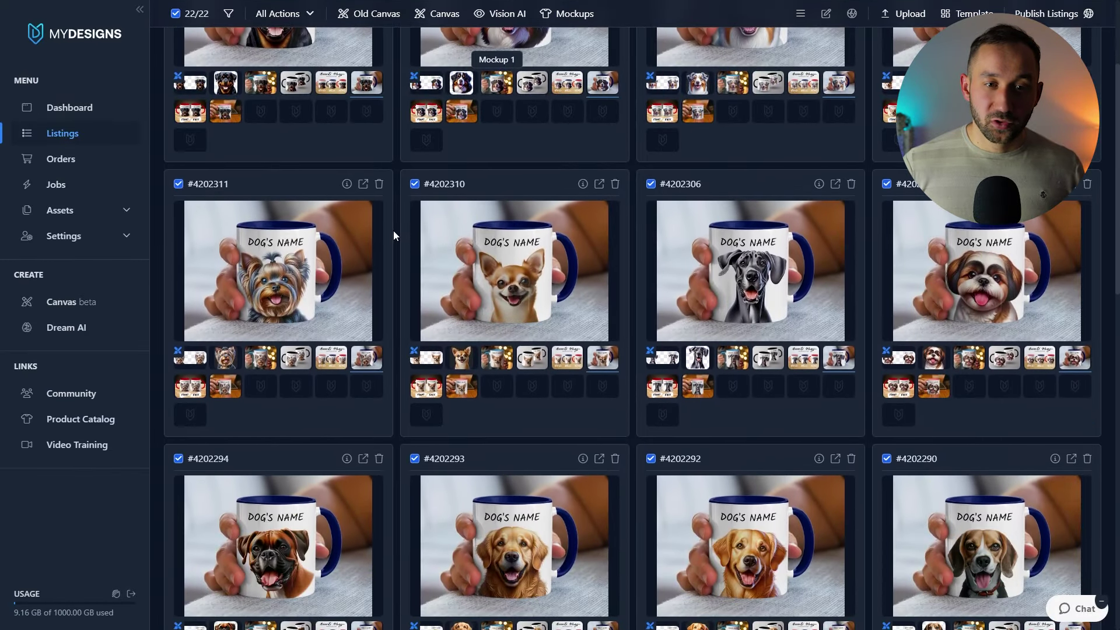
{"action": "scroll", "coordinate": [399, 236], "scroll_direction": "up", "scroll_amount": 5}
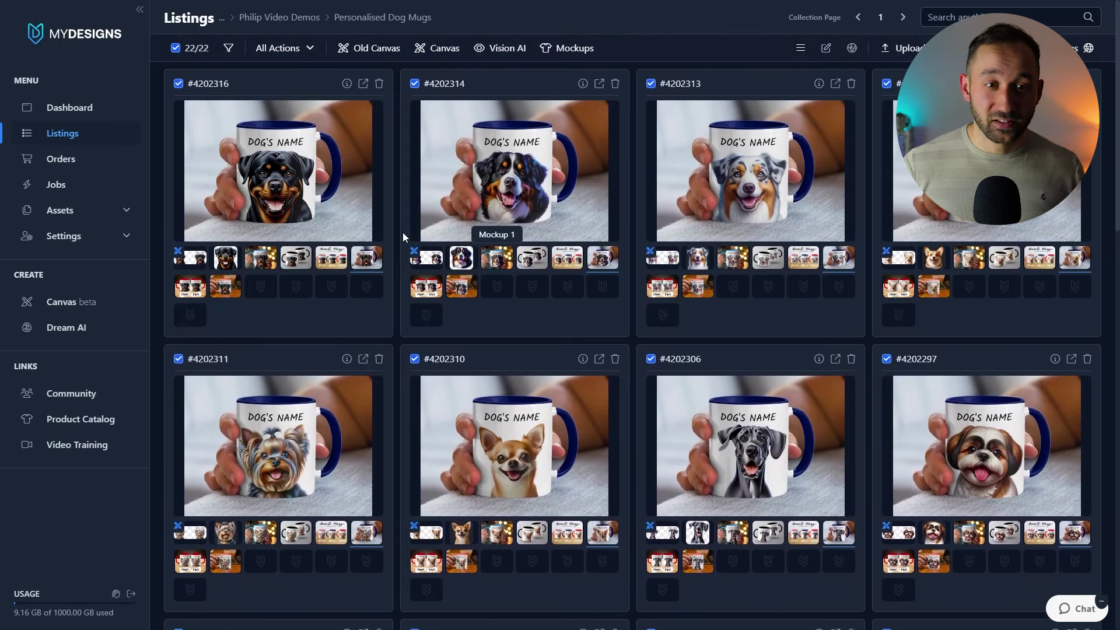
Make Mockup 1 every listing's main image after trying Mockup 2, and confirm all 22 are selected.
{"action": "left_click", "coordinate": [299, 260]}
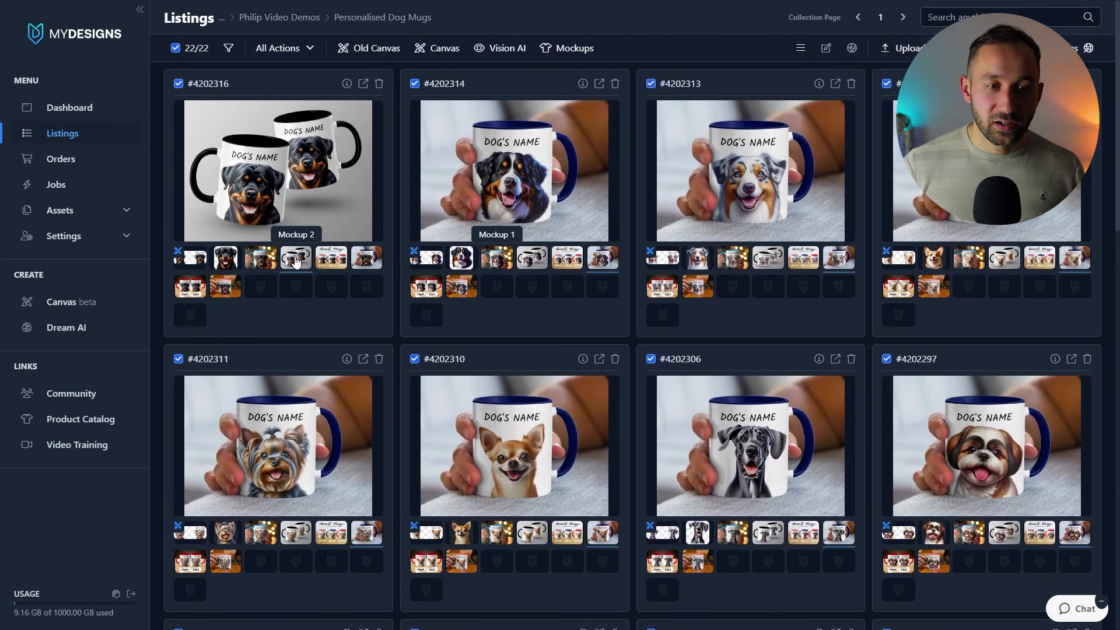
{"action": "scroll", "coordinate": [804, 193], "scroll_direction": "down", "scroll_amount": 4}
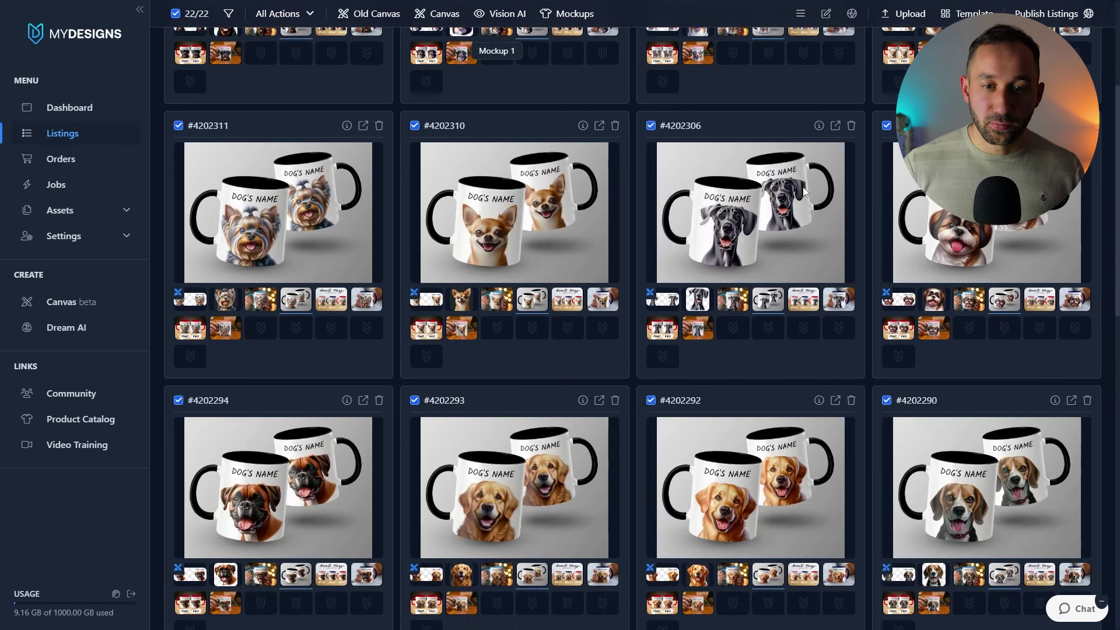
{"action": "scroll", "coordinate": [804, 192], "scroll_direction": "down", "scroll_amount": 4}
{"action": "scroll", "coordinate": [488, 348], "scroll_direction": "up", "scroll_amount": 8}
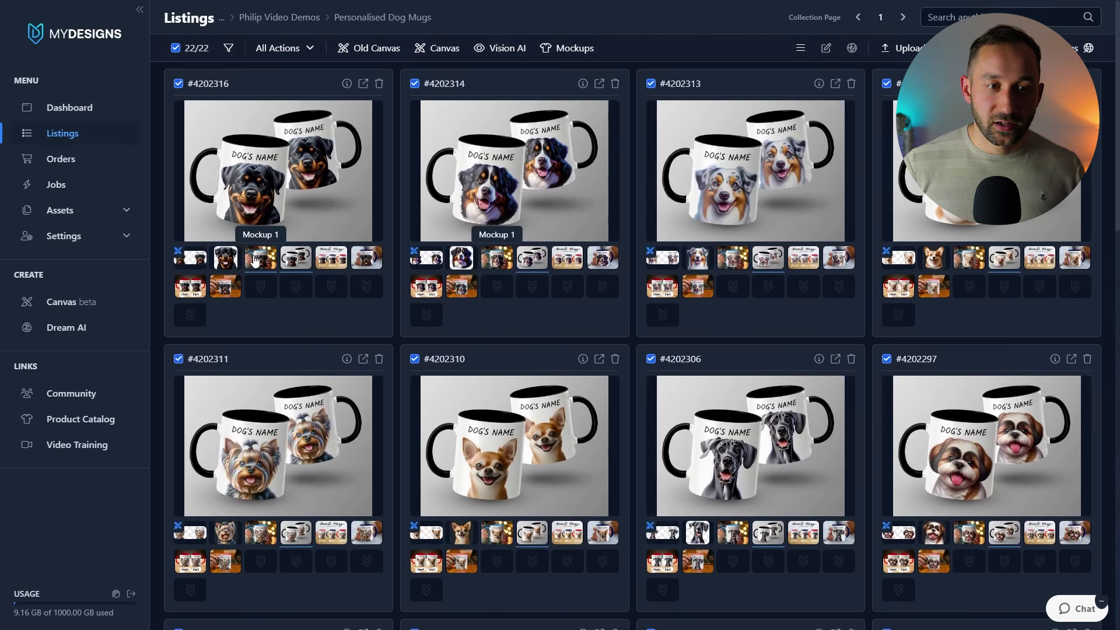
{"action": "left_click", "coordinate": [254, 261]}
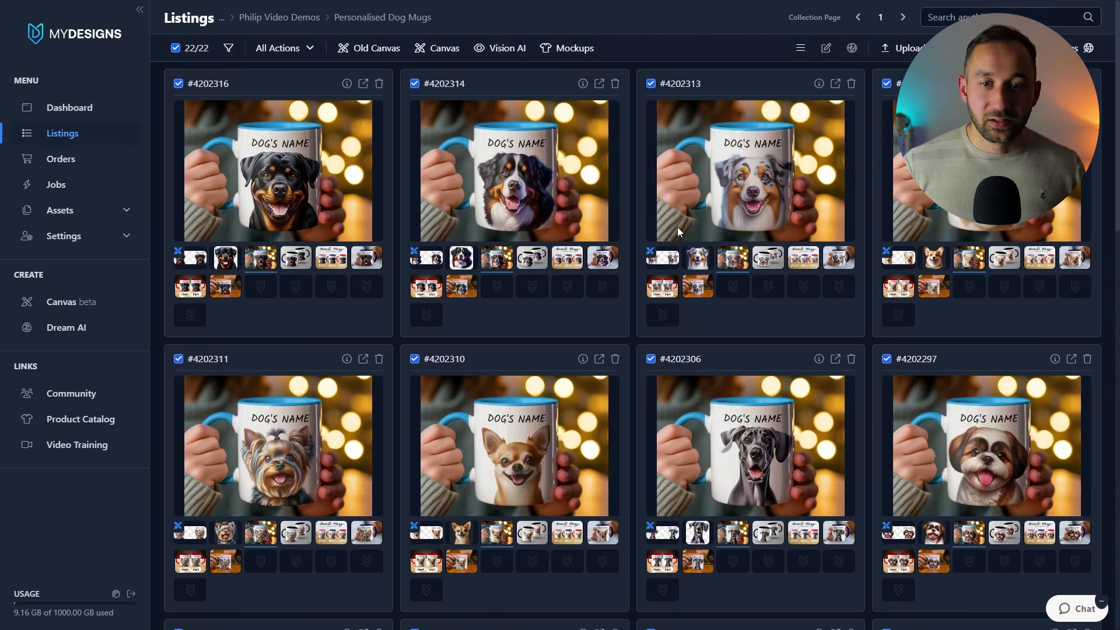
{"action": "scroll", "coordinate": [632, 211], "scroll_direction": "down", "scroll_amount": 3}
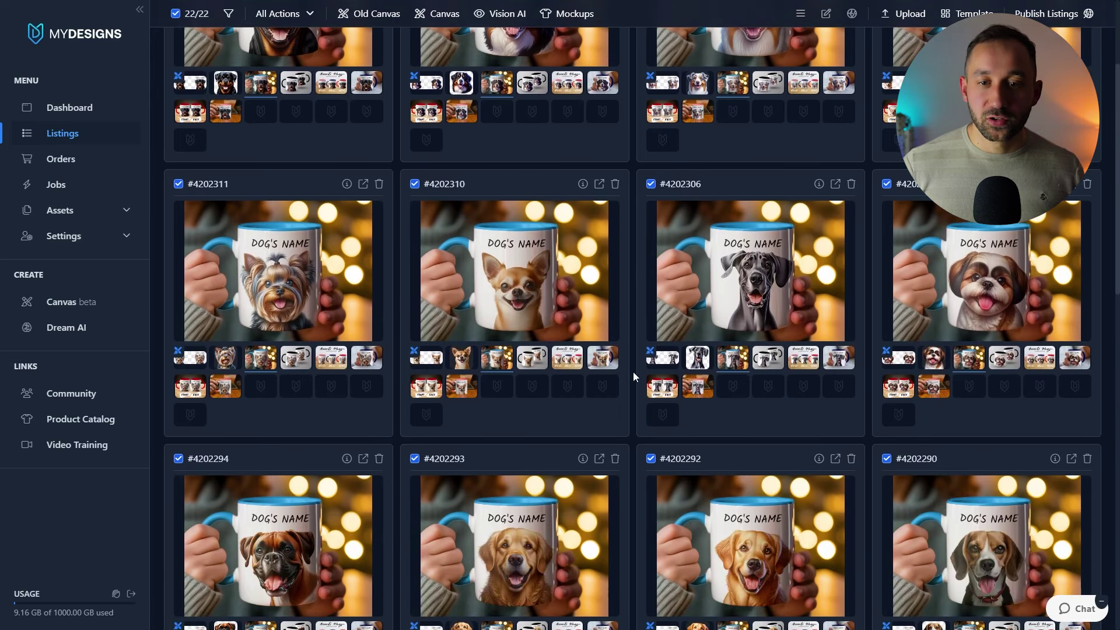
{"action": "scroll", "coordinate": [634, 377], "scroll_direction": "down", "scroll_amount": 1}
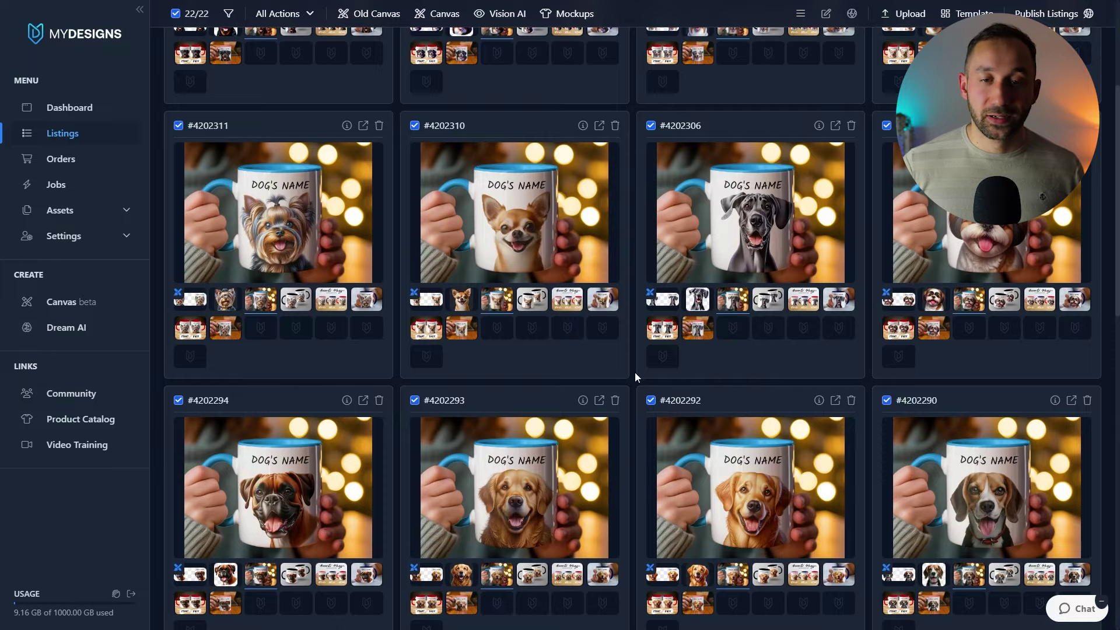
{"action": "scroll", "coordinate": [635, 374], "scroll_direction": "up", "scroll_amount": 4}
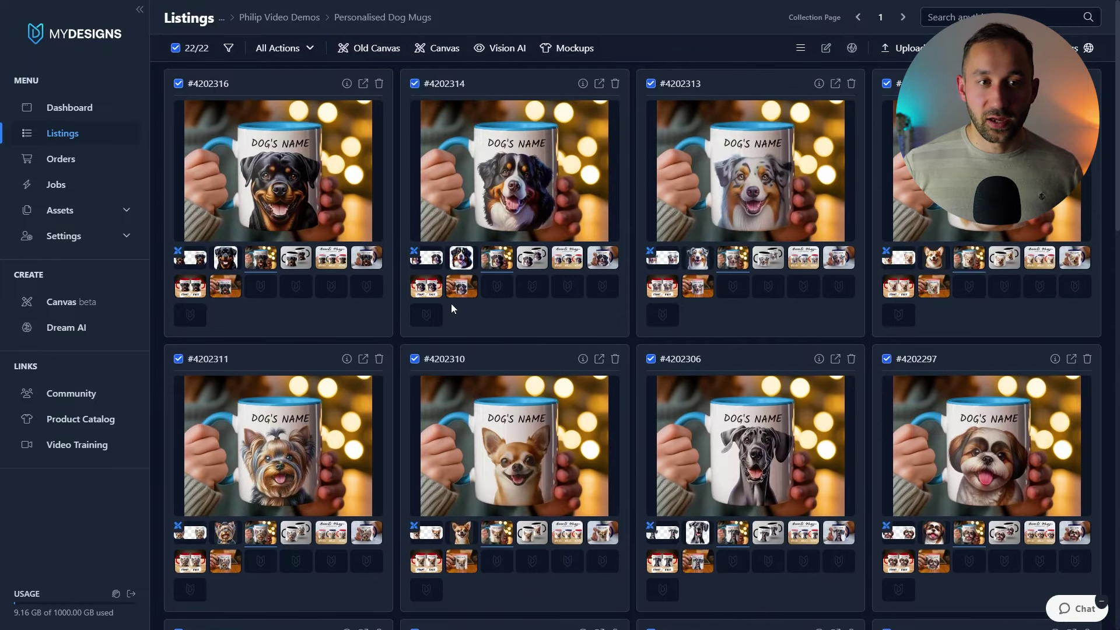
{"action": "left_click", "coordinate": [192, 48]}
Create a video mockup for all listings without the Print and Main files, output to the Video mockup slot.
{"action": "left_click", "coordinate": [185, 112]}
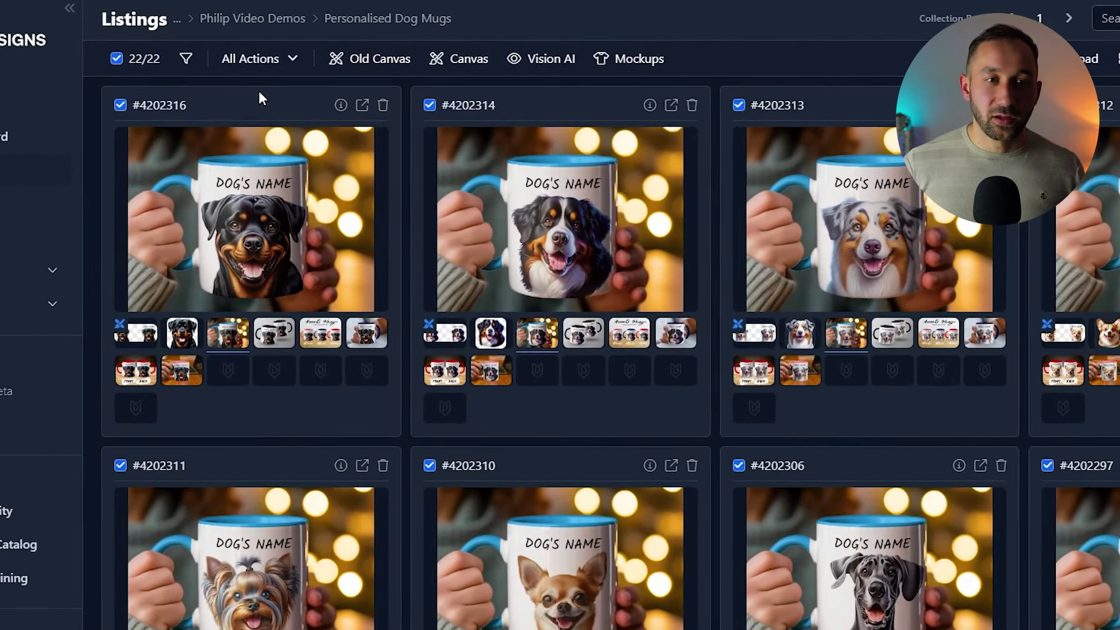
{"action": "left_click", "coordinate": [626, 63]}
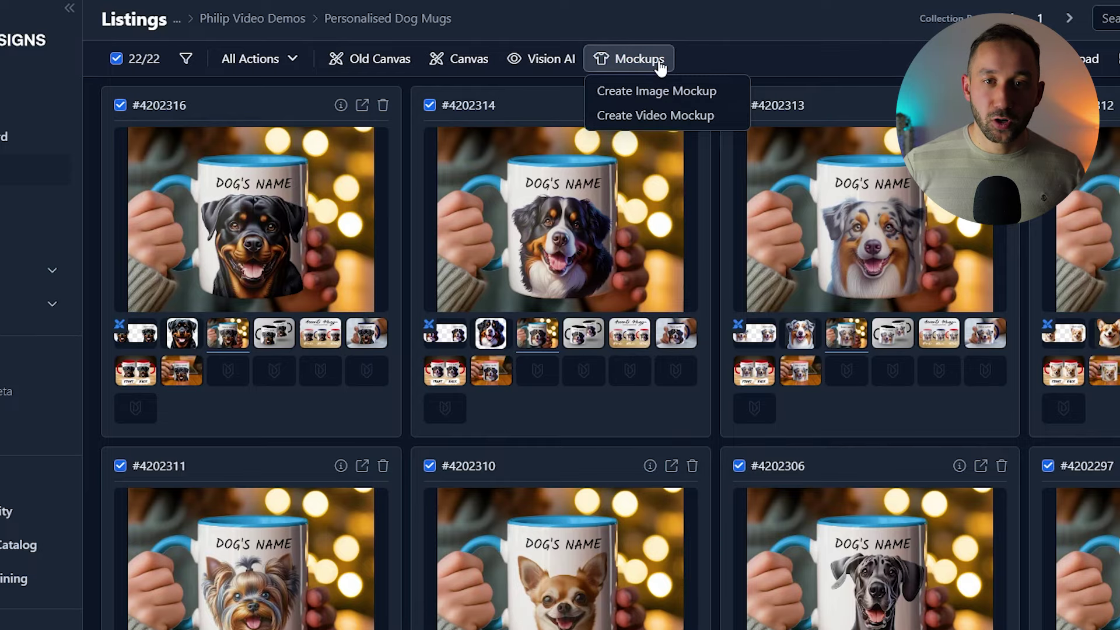
{"action": "left_click", "coordinate": [683, 116]}
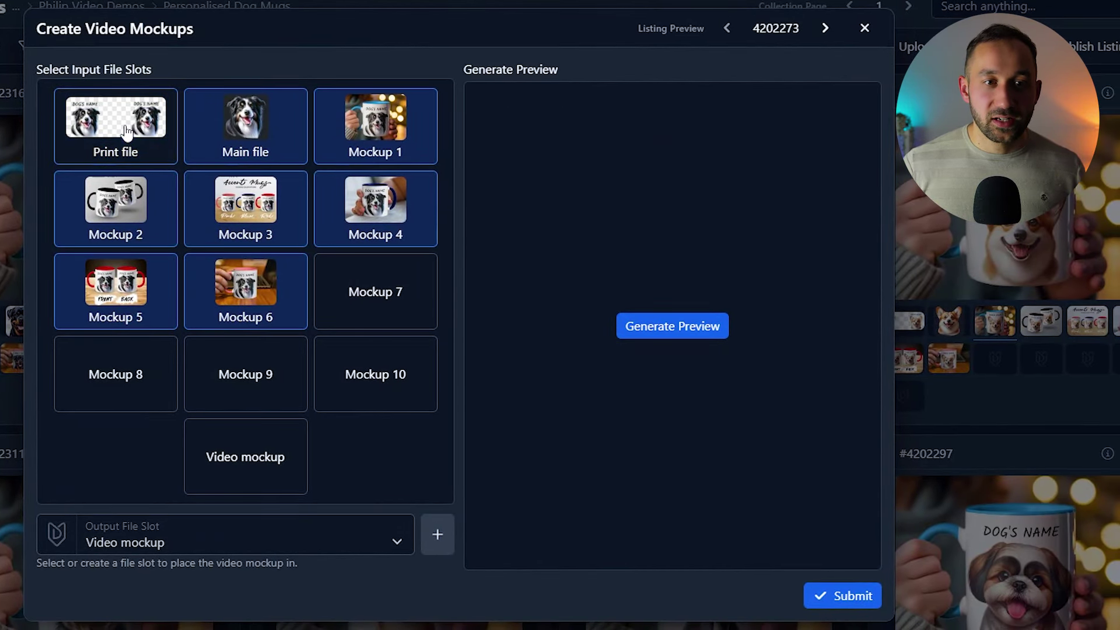
{"action": "left_click", "coordinate": [126, 132]}
{"action": "left_click", "coordinate": [247, 132]}
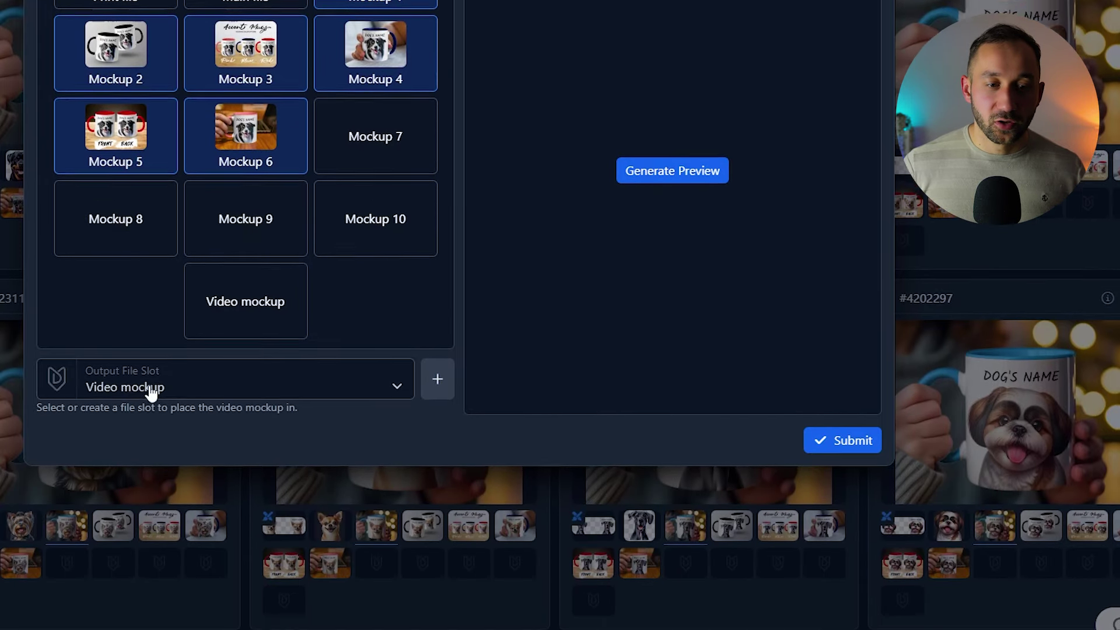
{"action": "left_click", "coordinate": [151, 391]}
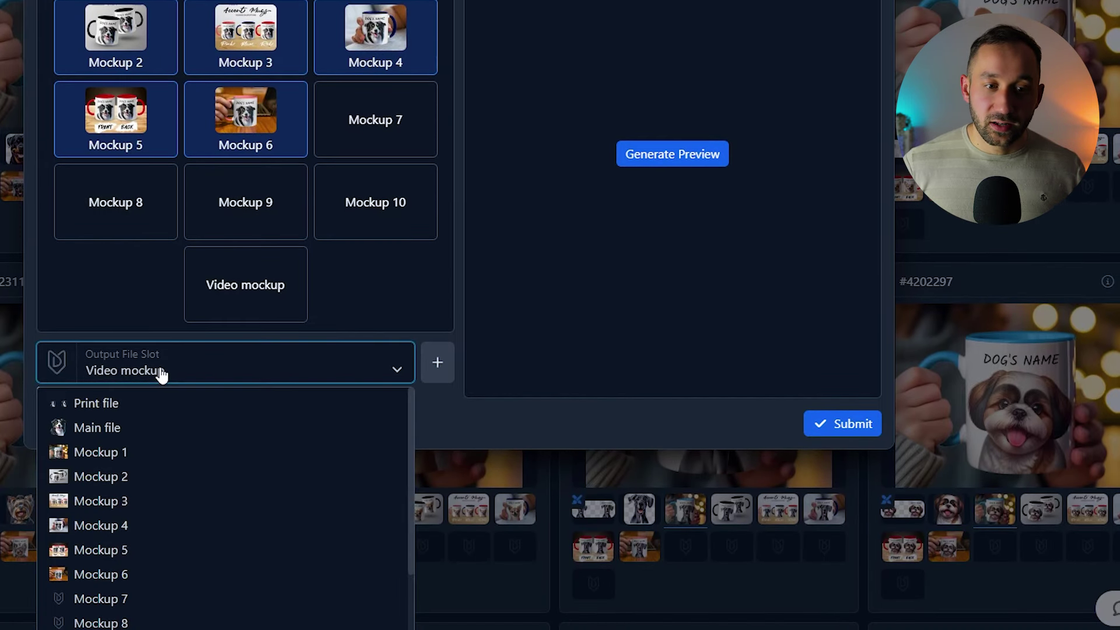
{"action": "scroll", "coordinate": [165, 543], "scroll_direction": "down", "scroll_amount": 2}
{"action": "left_click", "coordinate": [151, 621]}
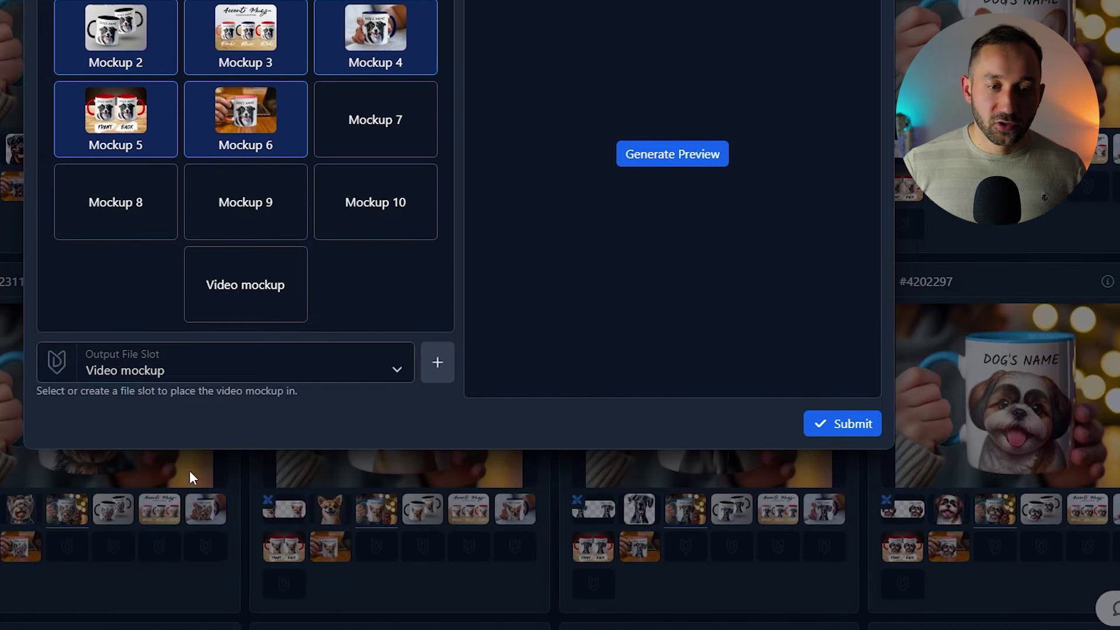
{"action": "left_click", "coordinate": [849, 424]}
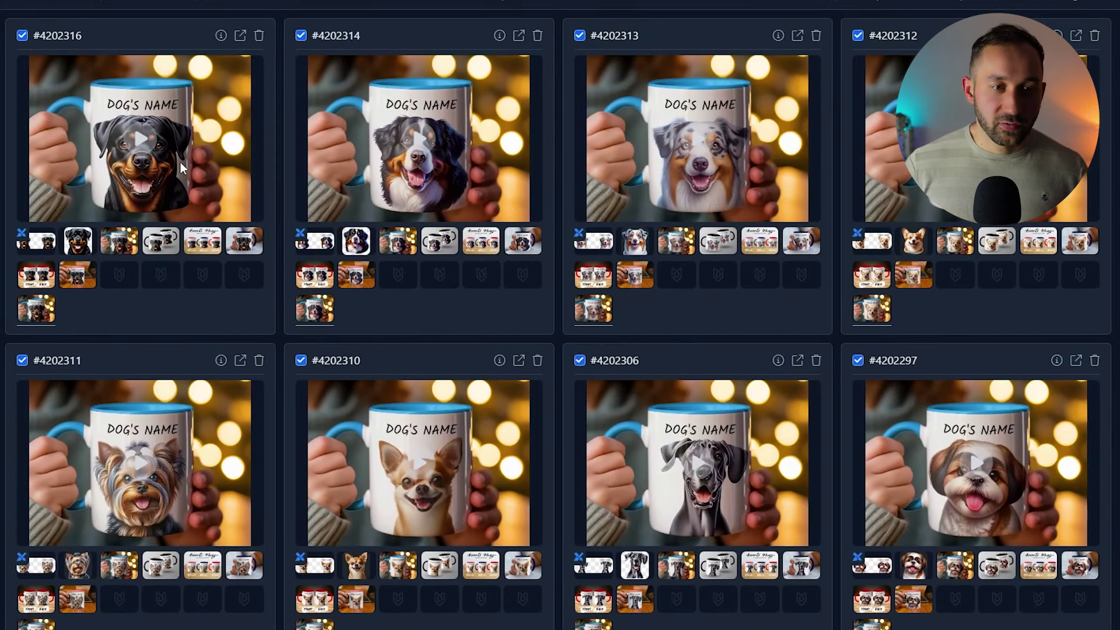
Play the Rottweiler listing's 8-second video mockup.
{"action": "left_click", "coordinate": [143, 146]}
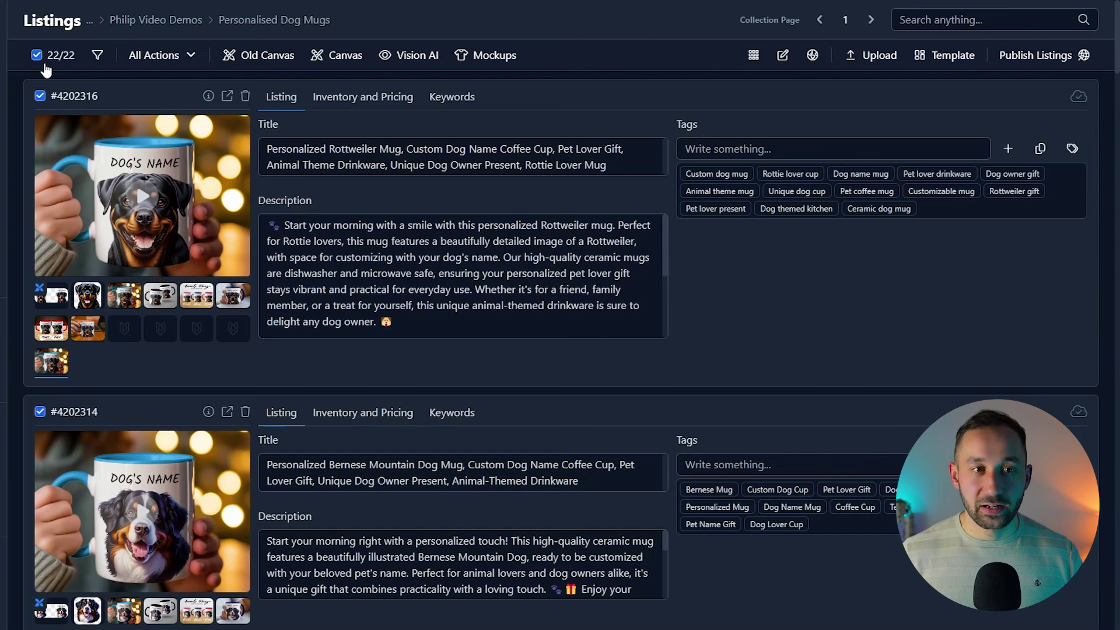
Select all 22 listings and start publishing them as physical products.
{"action": "left_click", "coordinate": [49, 63]}
{"action": "left_click", "coordinate": [35, 122]}
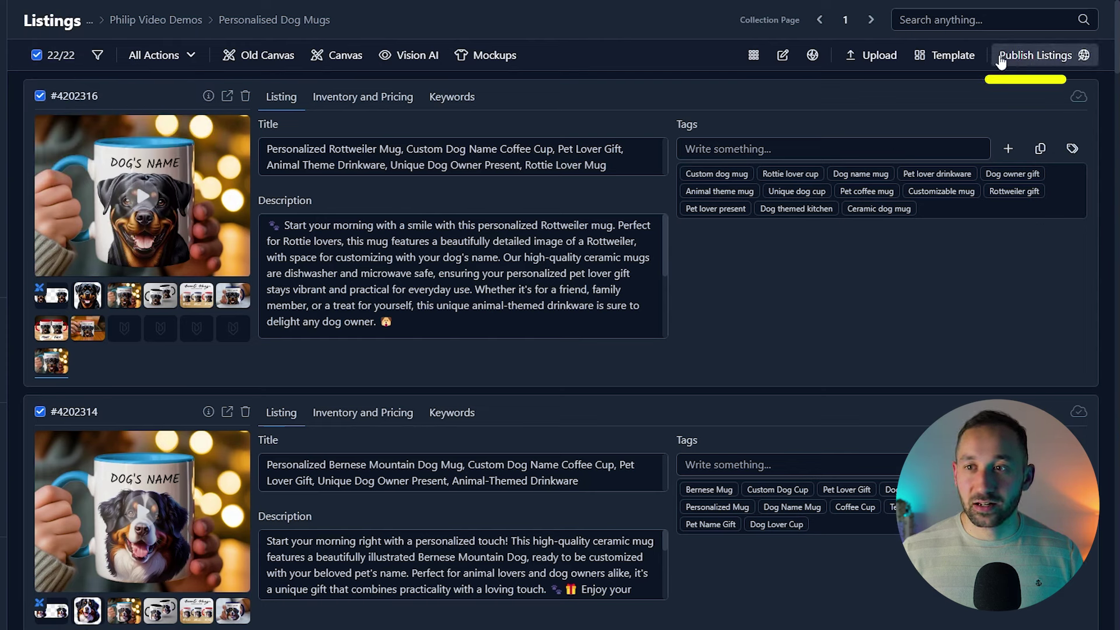
{"action": "left_click", "coordinate": [1034, 62]}
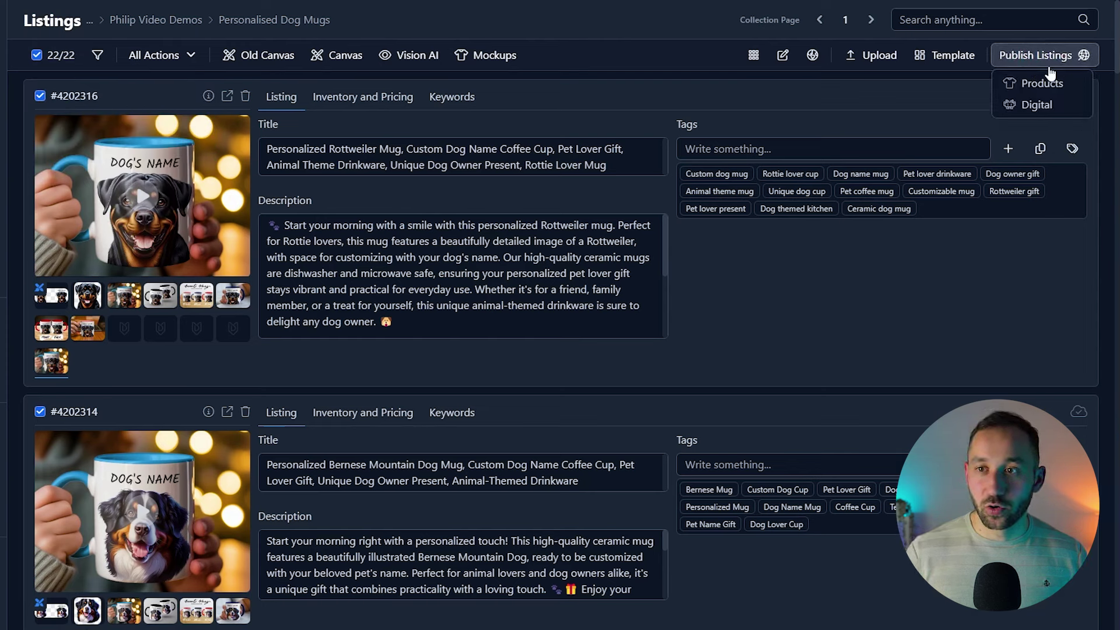
{"action": "left_click", "coordinate": [1054, 89]}
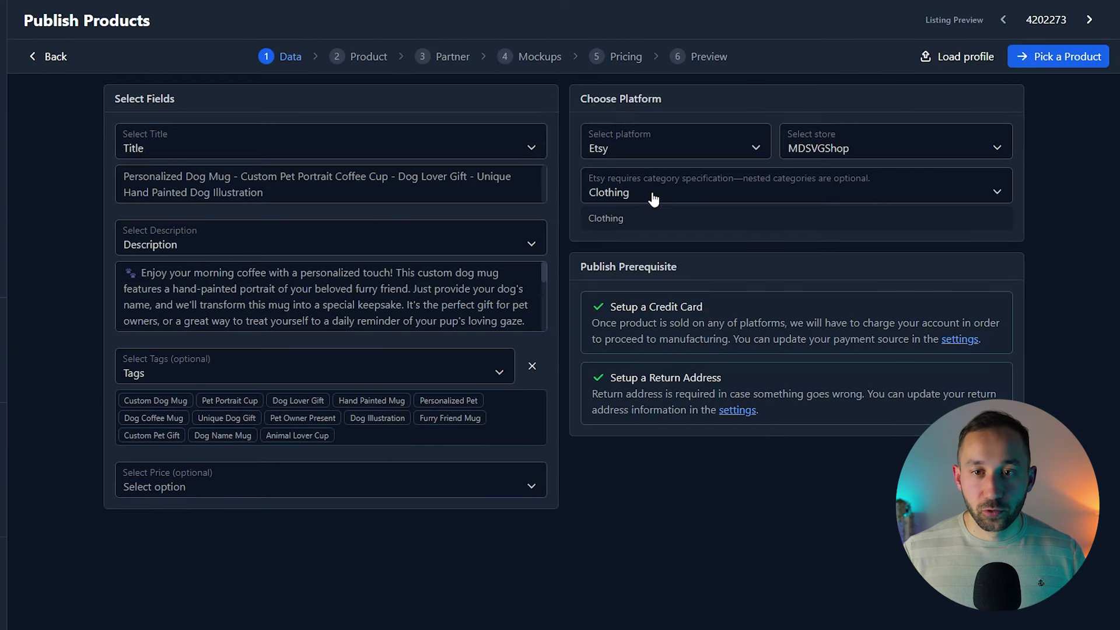
Set the Etsy category to Mugs and choose the Accent Coffee Mug 11oz.
{"action": "left_click", "coordinate": [656, 196]}
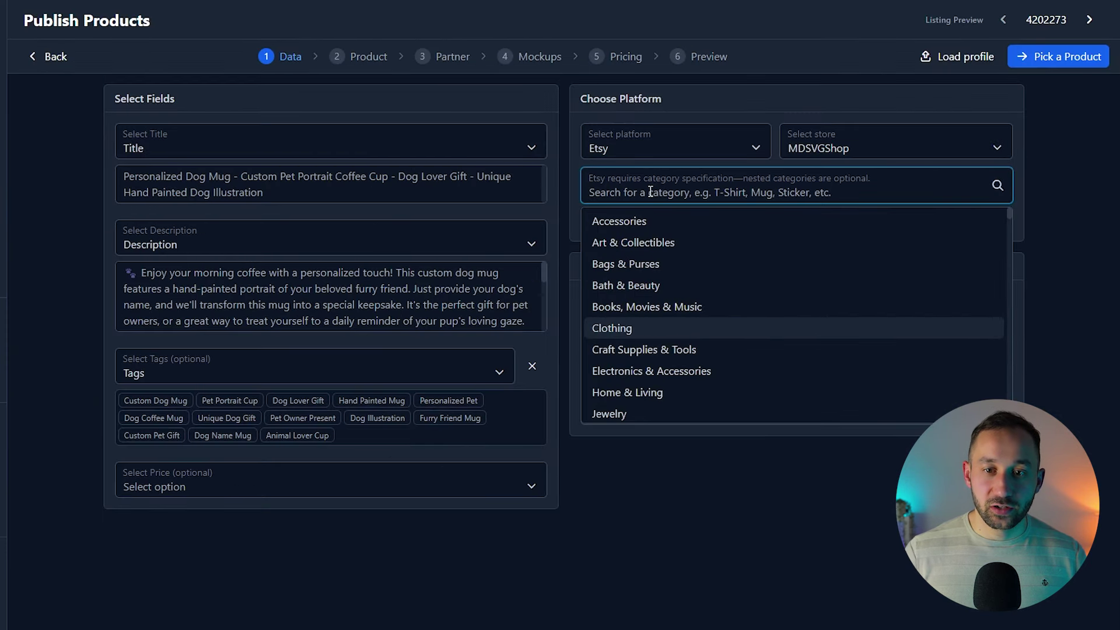
{"action": "type", "text": "mug"}
{"action": "left_click", "coordinate": [909, 219]}
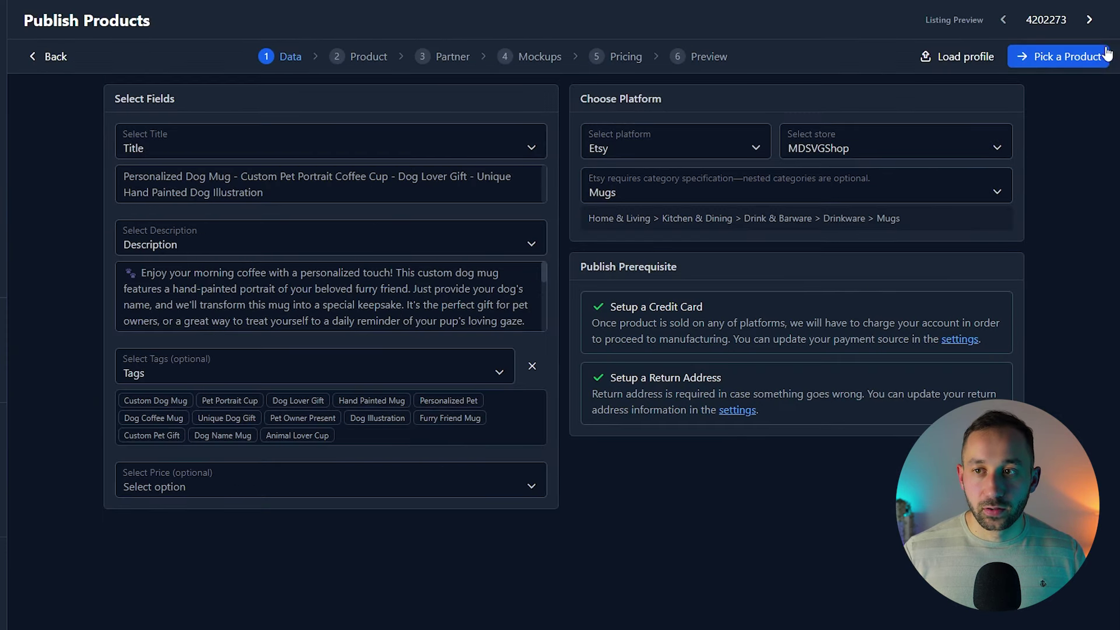
{"action": "left_click", "coordinate": [1063, 58]}
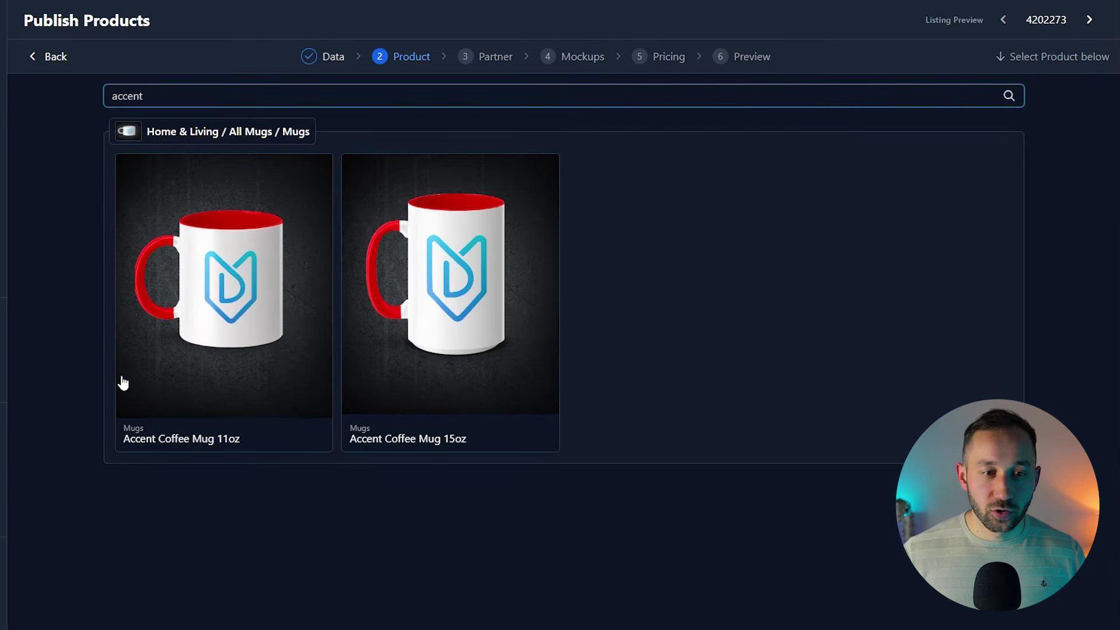
{"action": "left_click", "coordinate": [227, 296]}
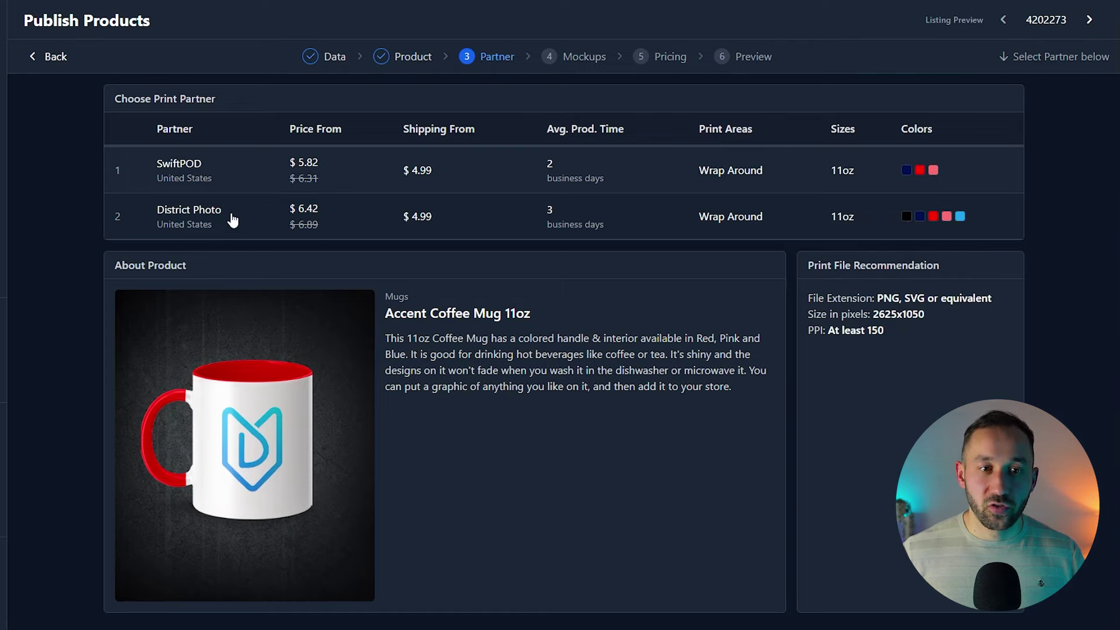
Use District Photo with Dark Blue, Red, Pink and Light Blue variants added and previews turned off.
{"action": "left_click", "coordinate": [232, 219]}
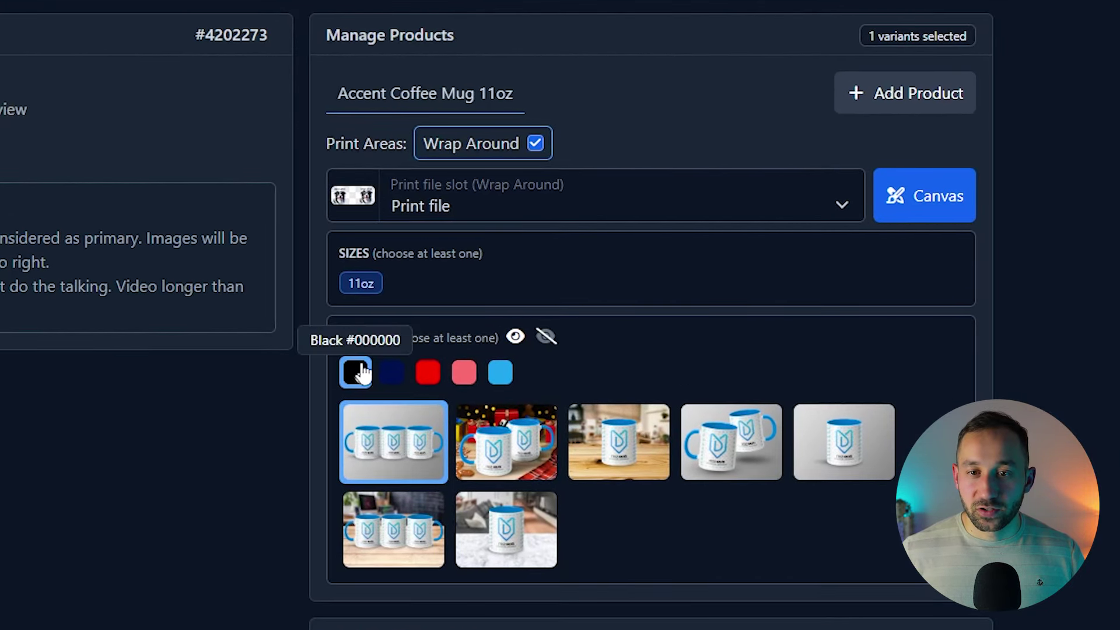
{"action": "left_click", "coordinate": [396, 376]}
{"action": "left_click", "coordinate": [428, 377]}
{"action": "left_click", "coordinate": [465, 376]}
{"action": "left_click", "coordinate": [497, 376]}
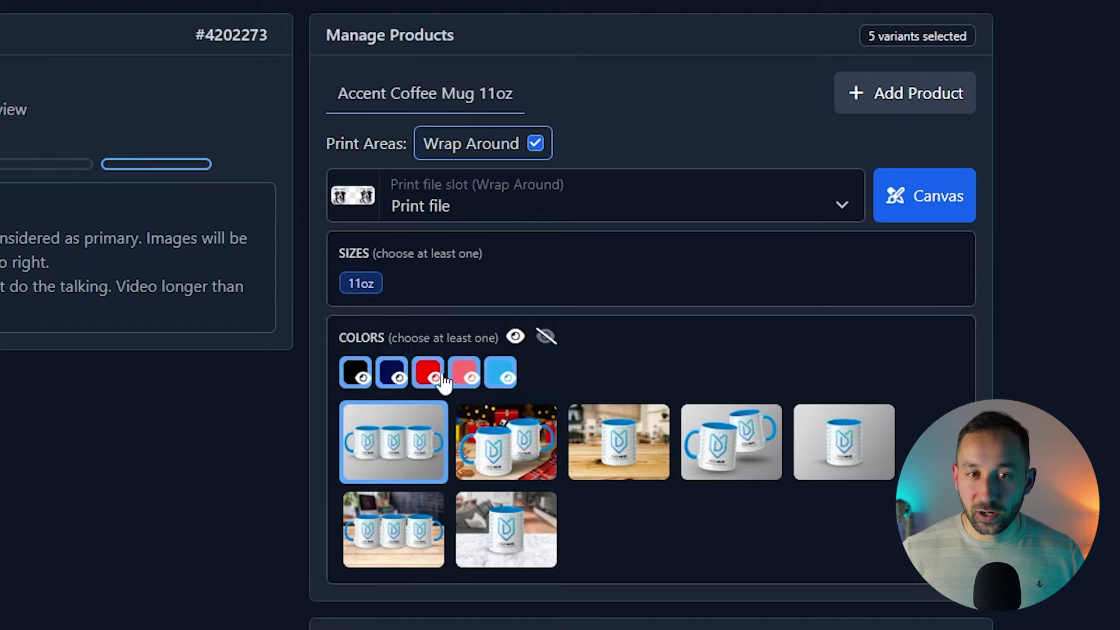
{"action": "left_click", "coordinate": [553, 344]}
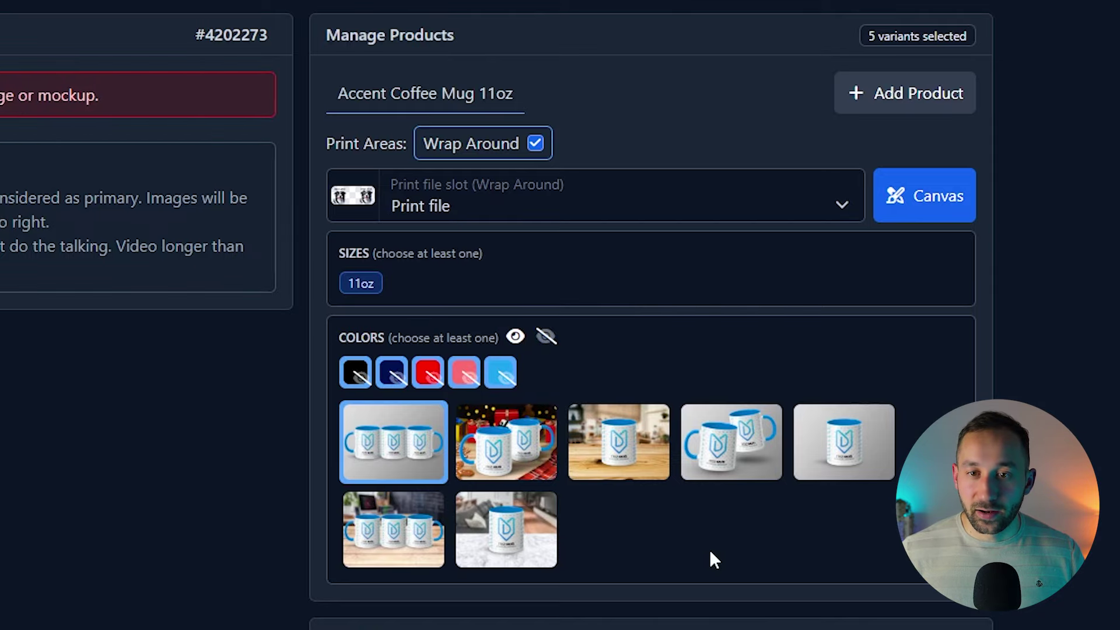
Add Mockups 1–6 and the video mockup to the listing images.
{"action": "scroll", "coordinate": [709, 525], "scroll_direction": "down", "scroll_amount": 7}
{"action": "scroll", "coordinate": [710, 262], "scroll_direction": "down", "scroll_amount": 4}
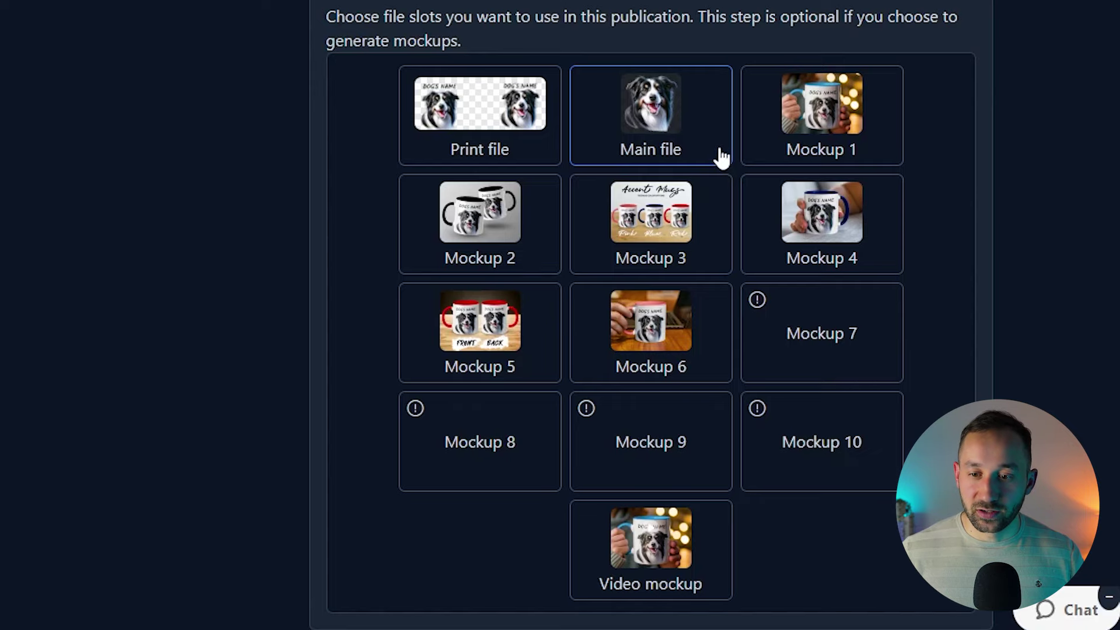
{"action": "left_click", "coordinate": [790, 133]}
{"action": "left_click", "coordinate": [480, 224]}
{"action": "left_click", "coordinate": [651, 224]}
{"action": "left_click", "coordinate": [821, 224]}
{"action": "left_click", "coordinate": [479, 332]}
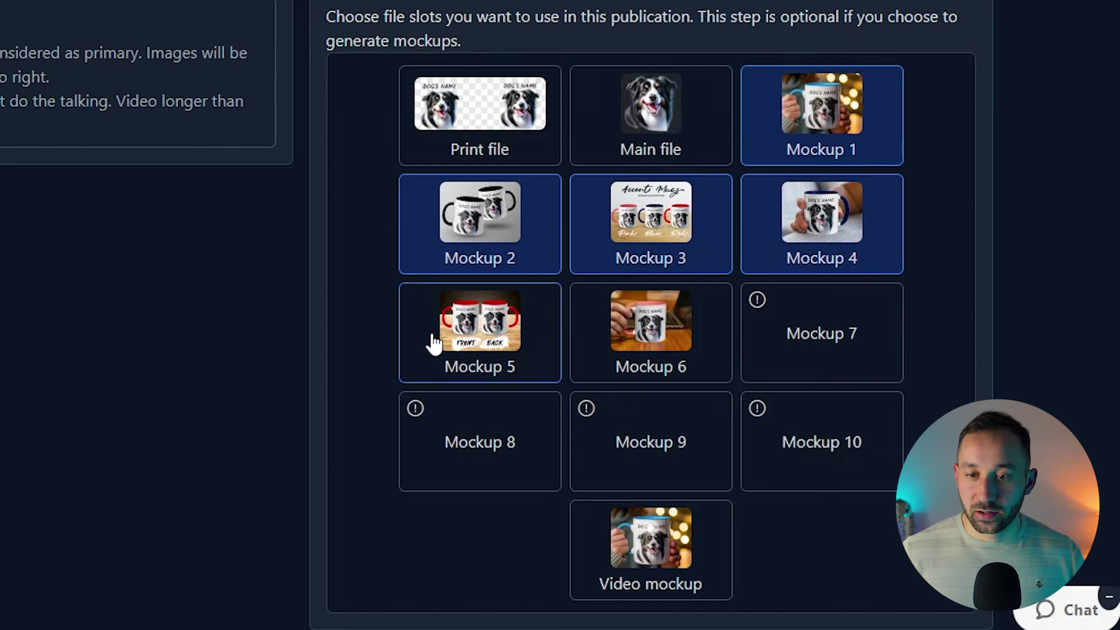
{"action": "left_click", "coordinate": [650, 332]}
{"action": "left_click", "coordinate": [665, 545]}
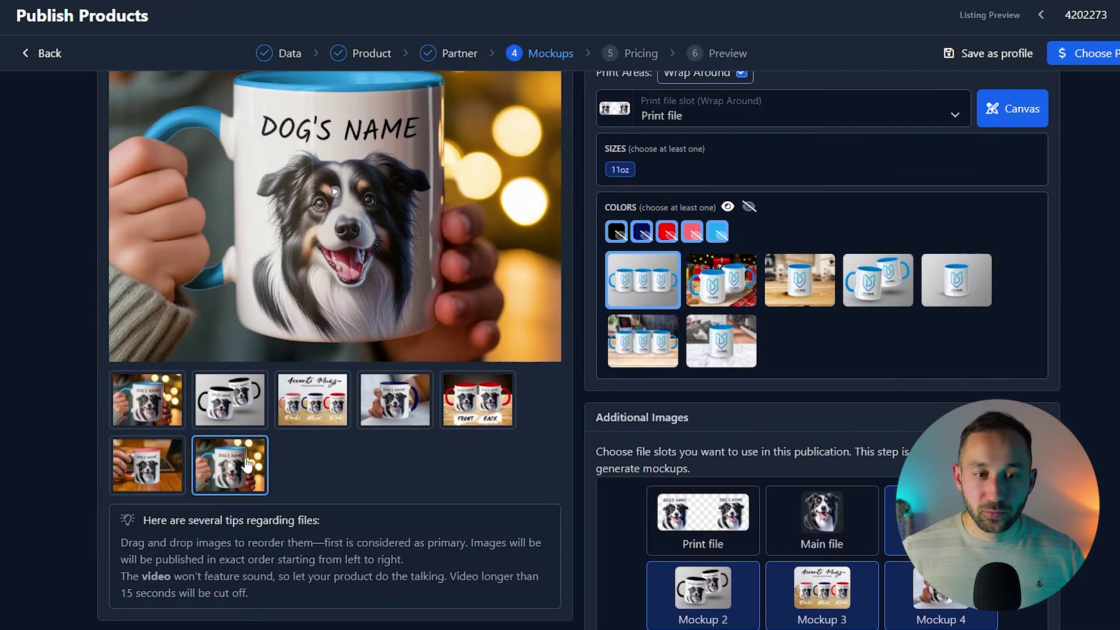
Reorder the gallery, moving the two black-handled mugs image to fourth place.
{"action": "scroll", "coordinate": [248, 464], "scroll_direction": "up", "scroll_amount": 1}
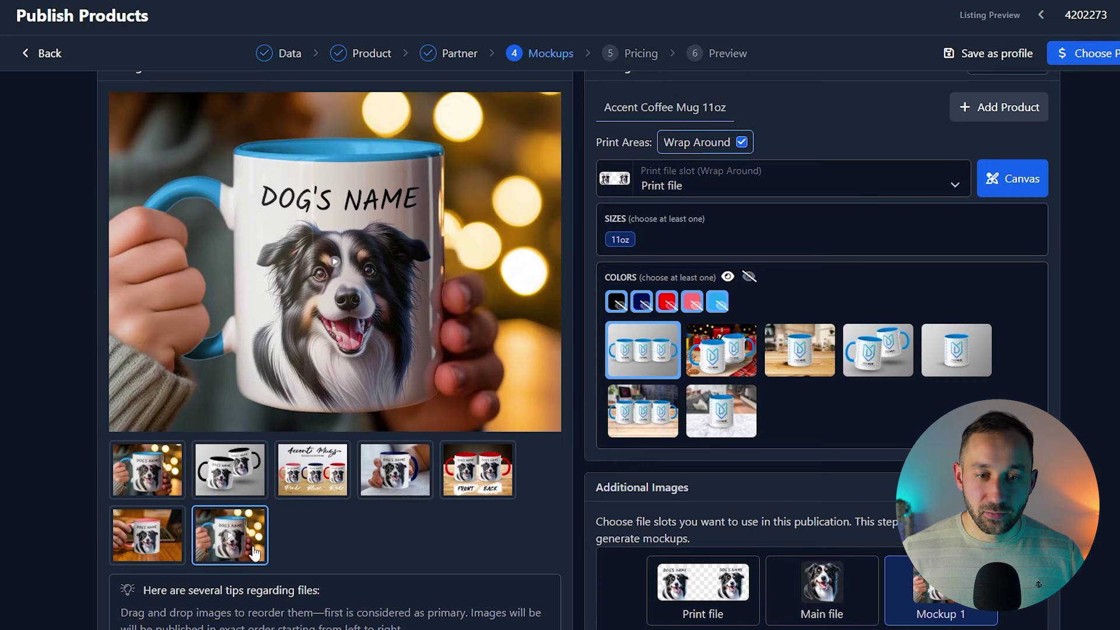
{"action": "scroll", "coordinate": [254, 551], "scroll_direction": "up", "scroll_amount": 1}
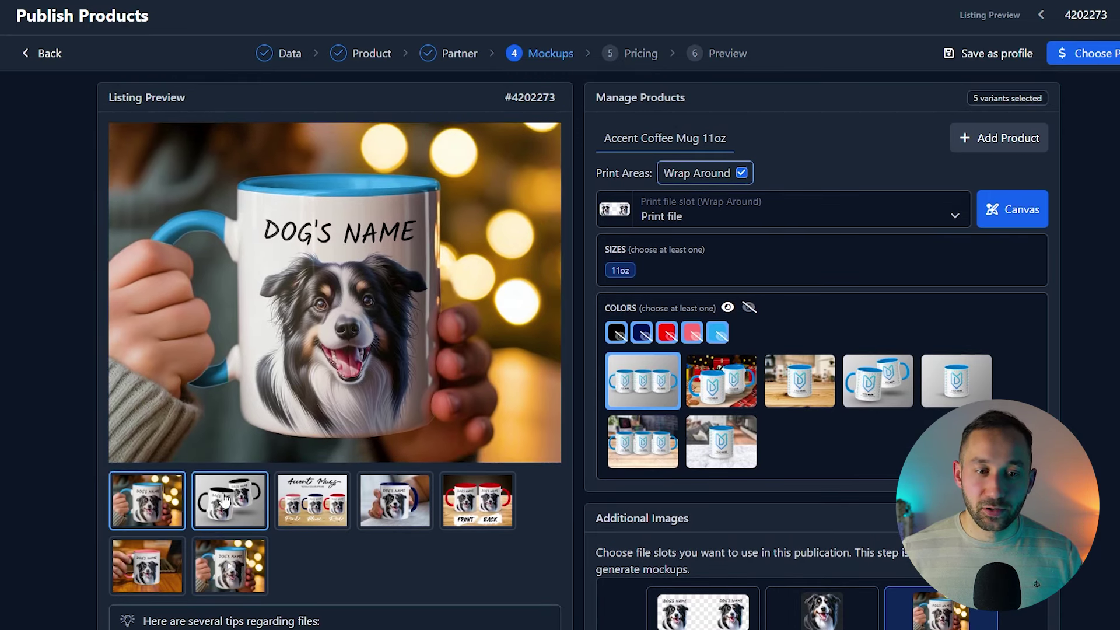
{"action": "left_click", "coordinate": [457, 497]}
{"action": "left_click", "coordinate": [148, 577]}
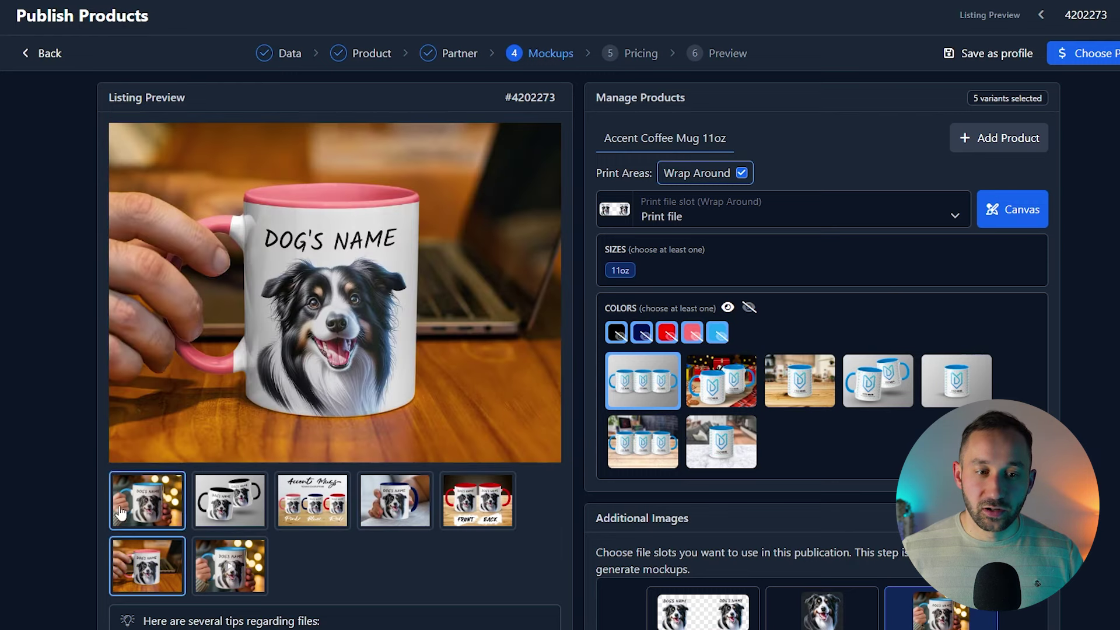
{"action": "left_click", "coordinate": [204, 519]}
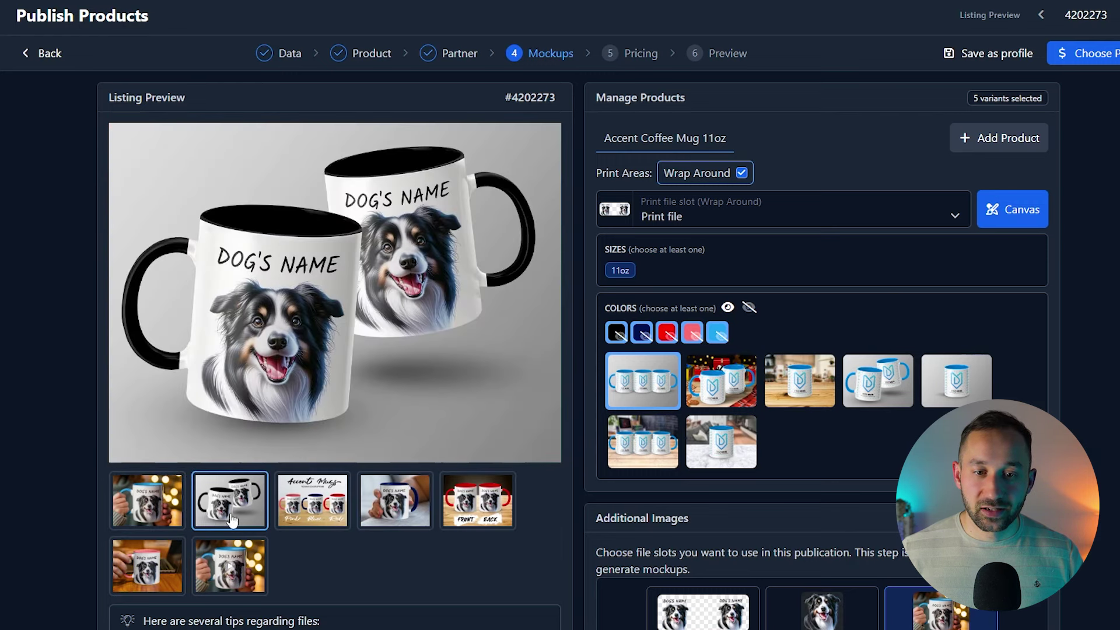
{"action": "left_click_drag", "start_coordinate": [237, 519], "coordinate": [477, 511]}
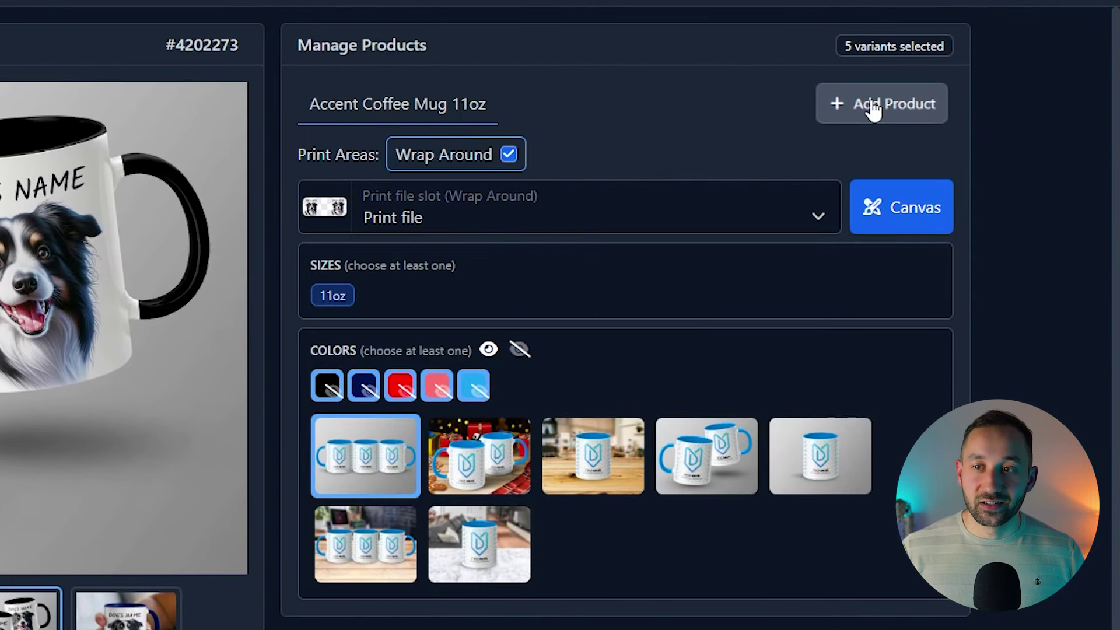
Add the Accent Coffee Mug 15oz from District Photo, found by searching 'accen'.
{"action": "left_click", "coordinate": [874, 109]}
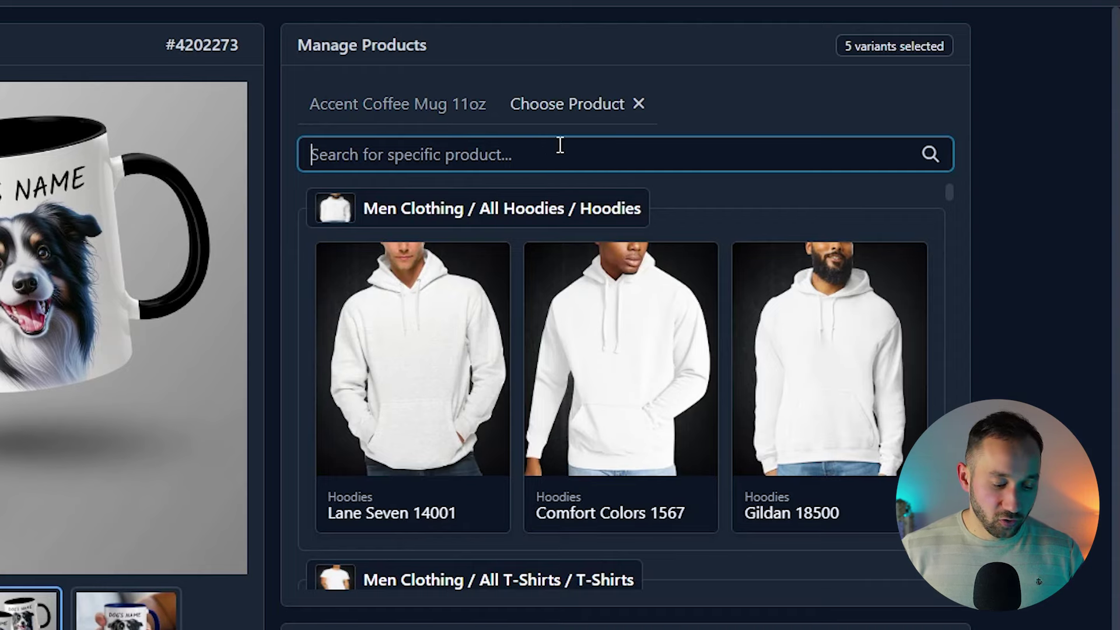
{"action": "type", "text": "accen"}
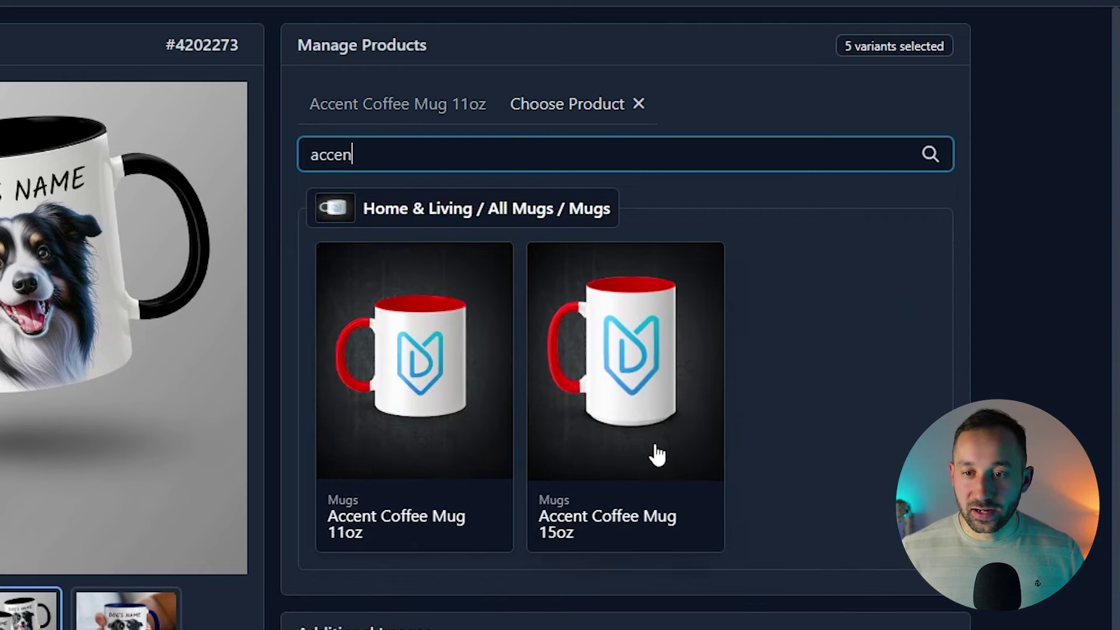
{"action": "left_click", "coordinate": [660, 454]}
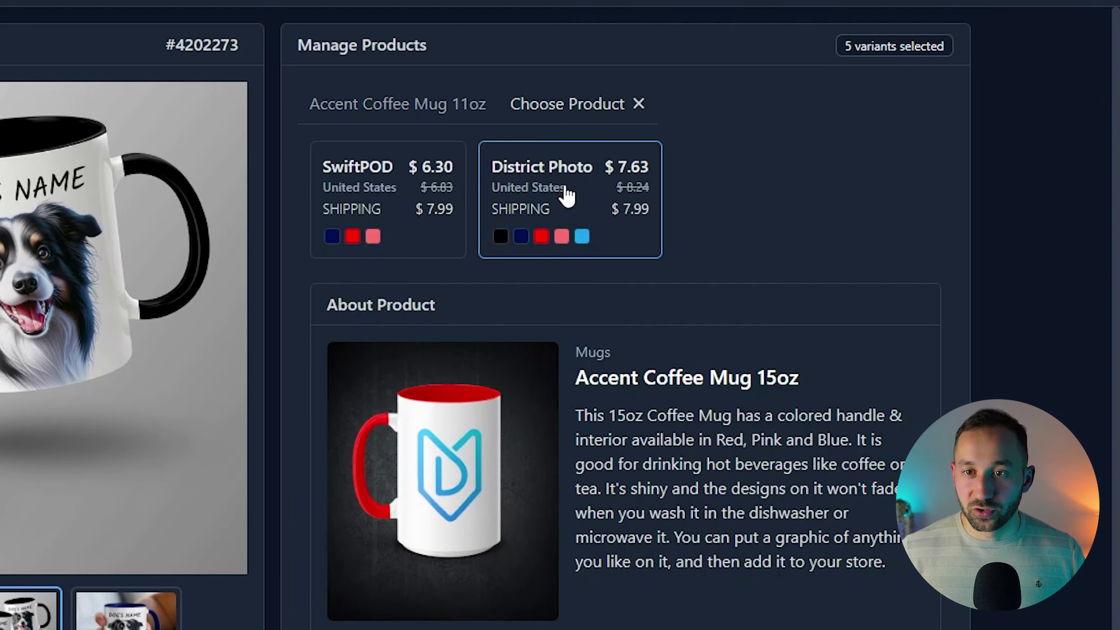
{"action": "left_click", "coordinate": [594, 230]}
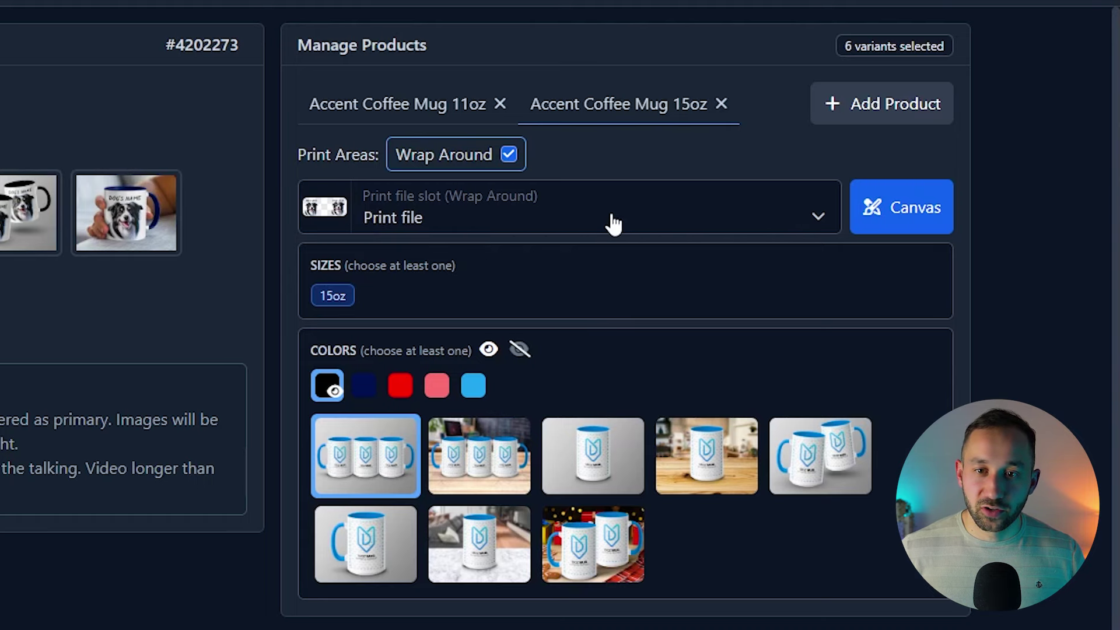
{"action": "scroll", "coordinate": [396, 376], "scroll_direction": "down", "scroll_amount": 2}
{"action": "scroll", "coordinate": [365, 350], "scroll_direction": "up", "scroll_amount": 2}
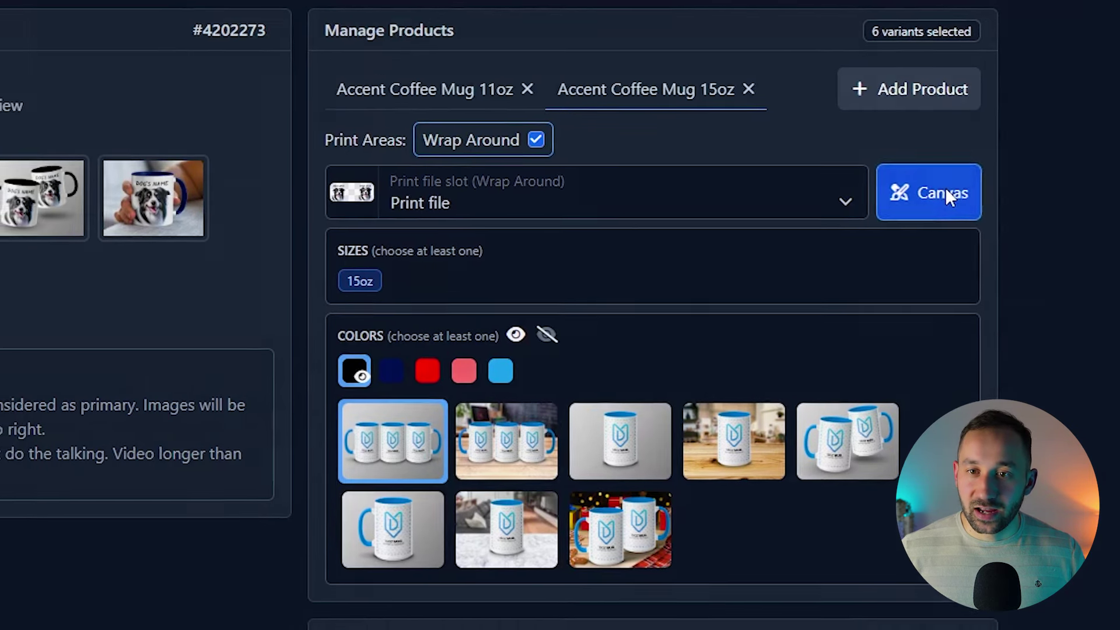
Move the dog artwork slightly lower on the 15oz print file and save it.
{"action": "left_click", "coordinate": [920, 214]}
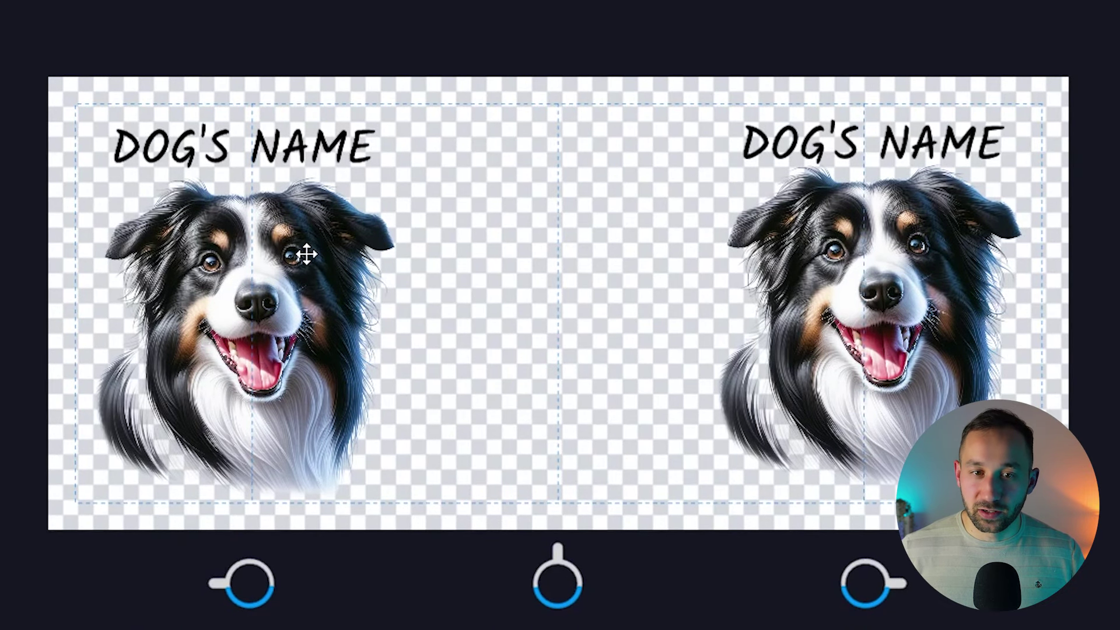
{"action": "left_click", "coordinate": [306, 255]}
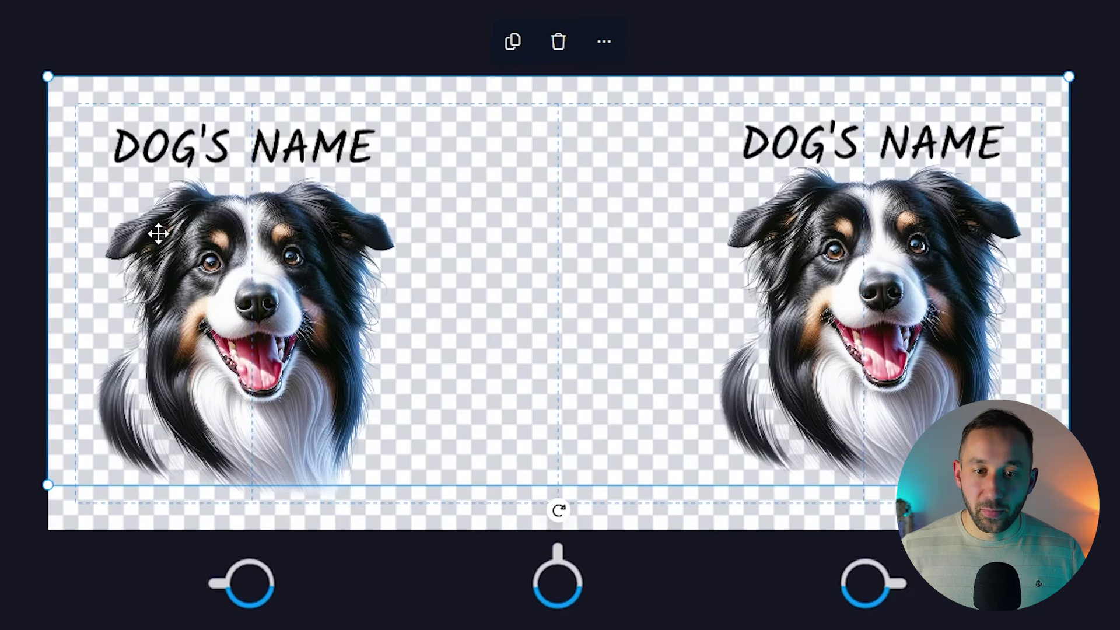
{"action": "left_click_drag", "start_coordinate": [262, 236], "coordinate": [266, 260]}
{"action": "right_click", "coordinate": [264, 260]}
{"action": "left_click", "coordinate": [296, 269]}
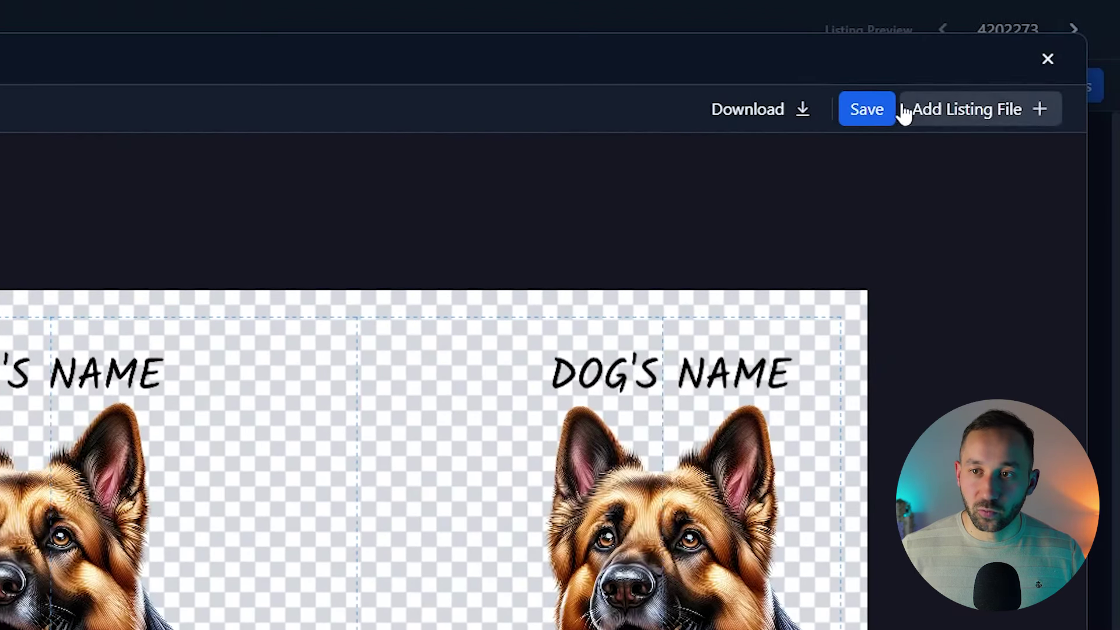
{"action": "left_click", "coordinate": [877, 120]}
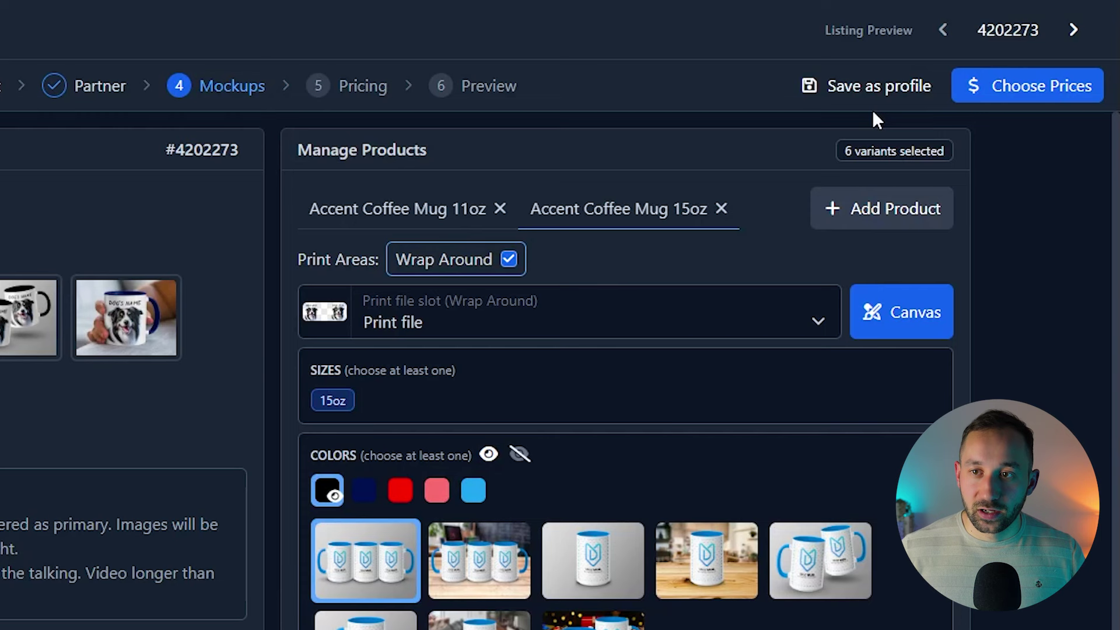
Add Dark Blue, Red, Pink and Light Blue for the 15oz mug with previews turned off.
{"action": "left_click", "coordinate": [364, 493]}
{"action": "left_click", "coordinate": [400, 491]}
{"action": "left_click", "coordinate": [437, 493]}
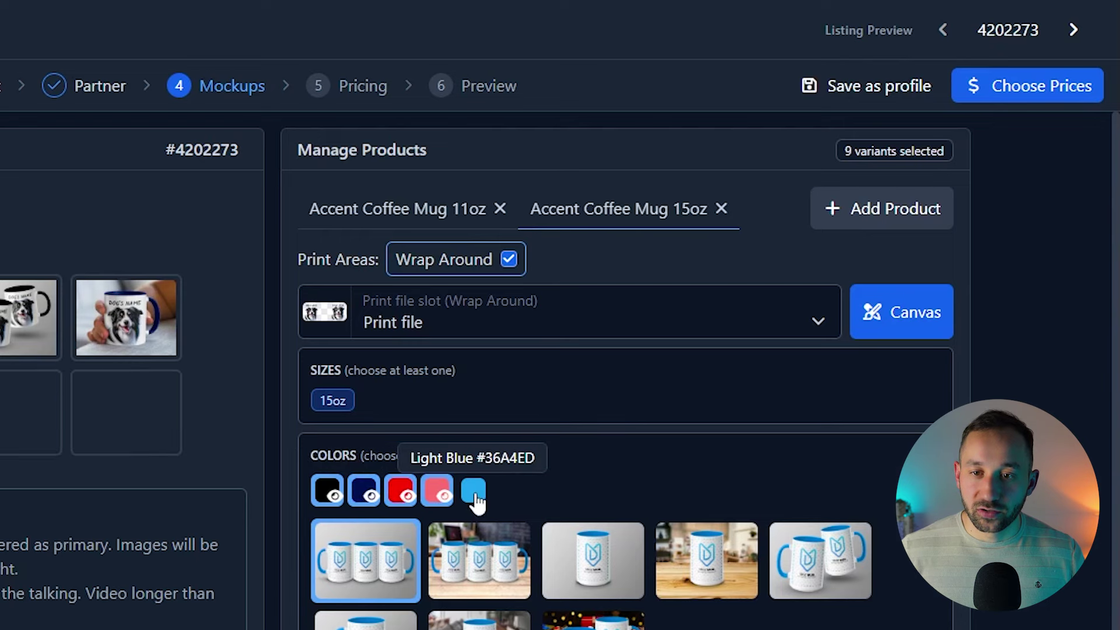
{"action": "left_click", "coordinate": [474, 492]}
{"action": "left_click", "coordinate": [519, 456]}
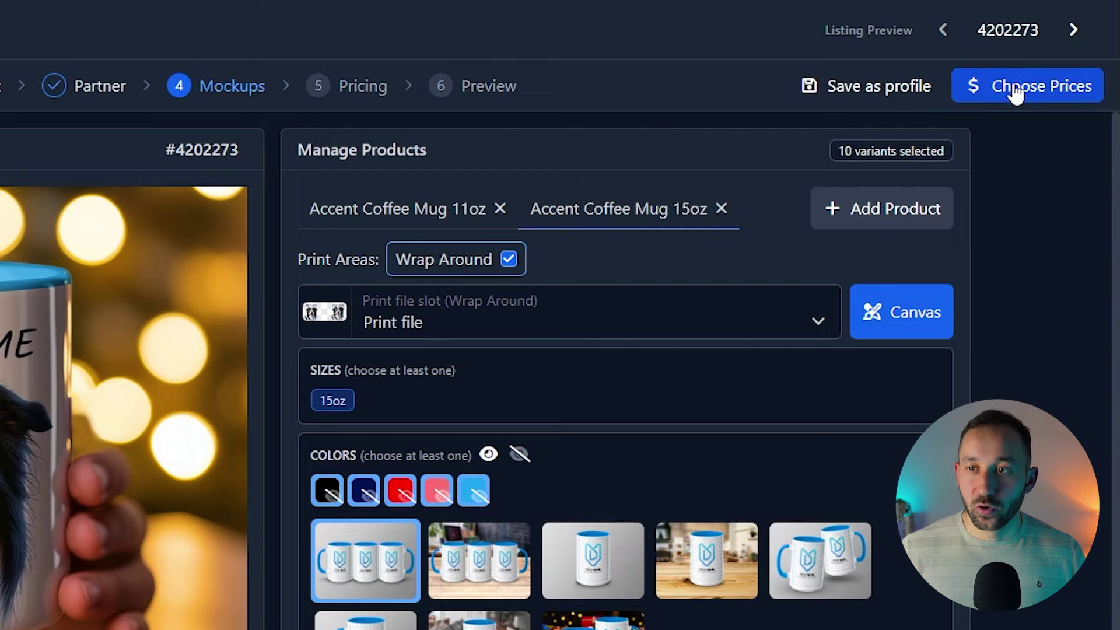
Price all 11oz variants at 24.99 and clear the size prefix so sizes read 11oz.
{"action": "left_click", "coordinate": [1031, 97]}
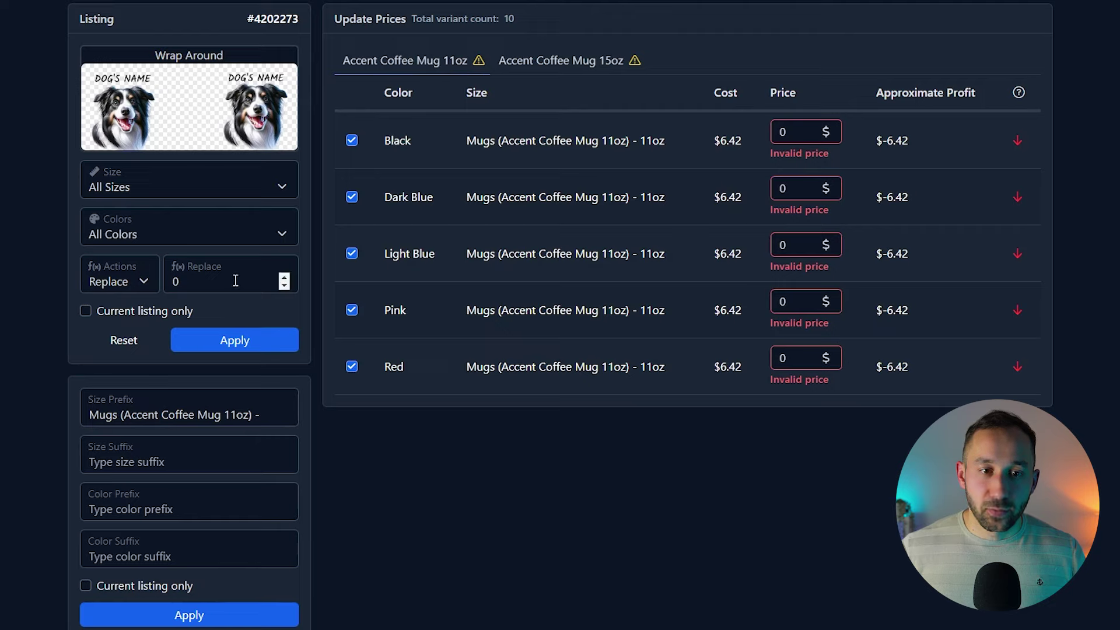
{"action": "double_click", "coordinate": [235, 281]}
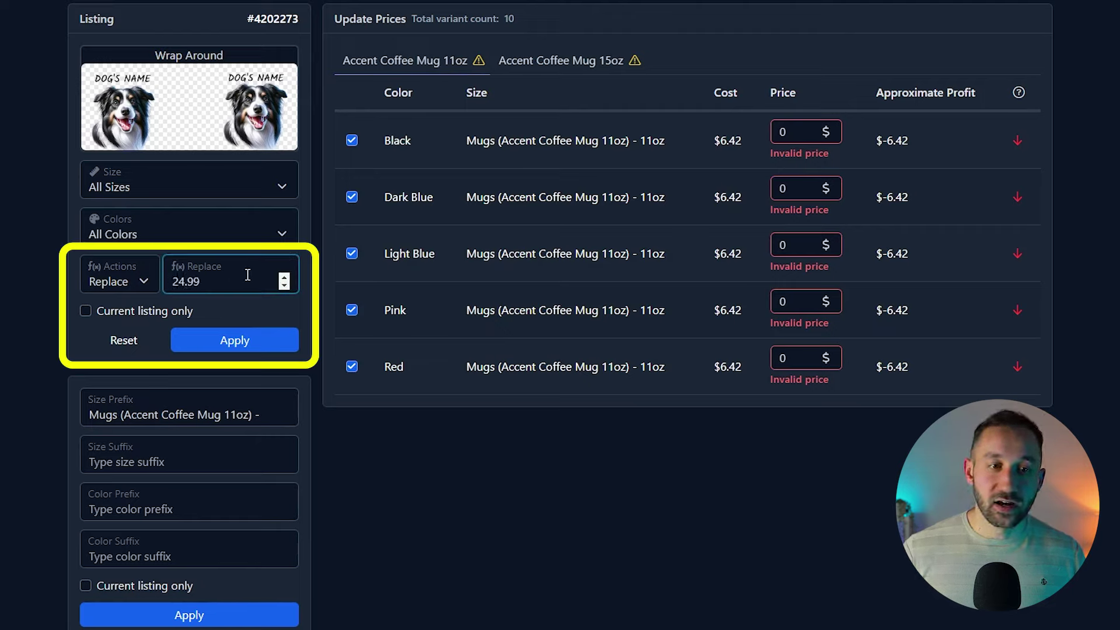
{"action": "left_click", "coordinate": [220, 342]}
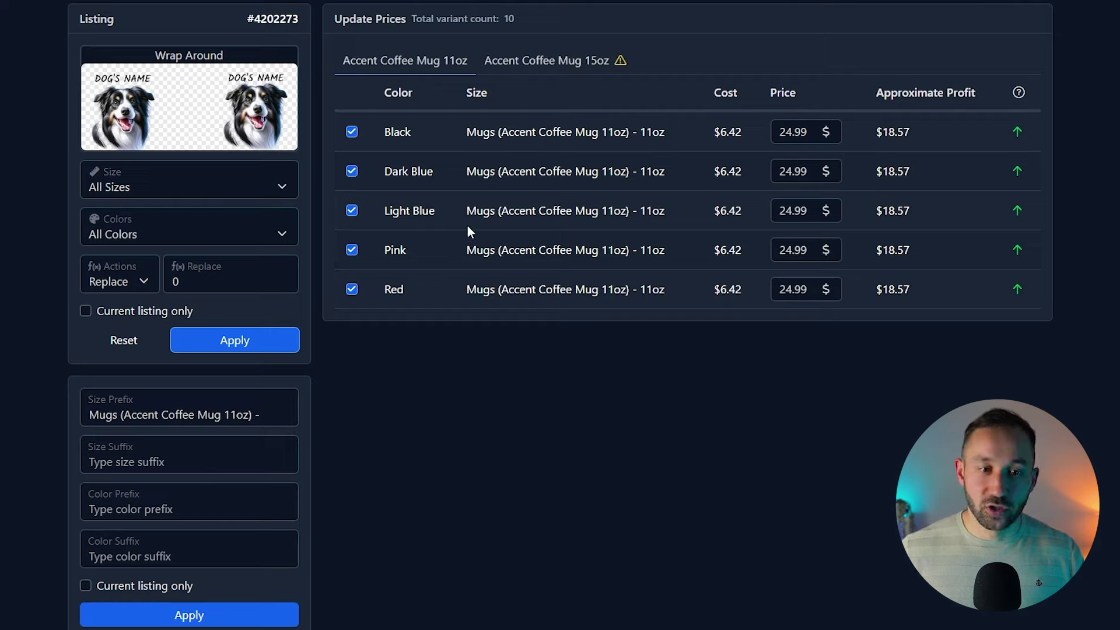
{"action": "triple_click", "coordinate": [277, 413]}
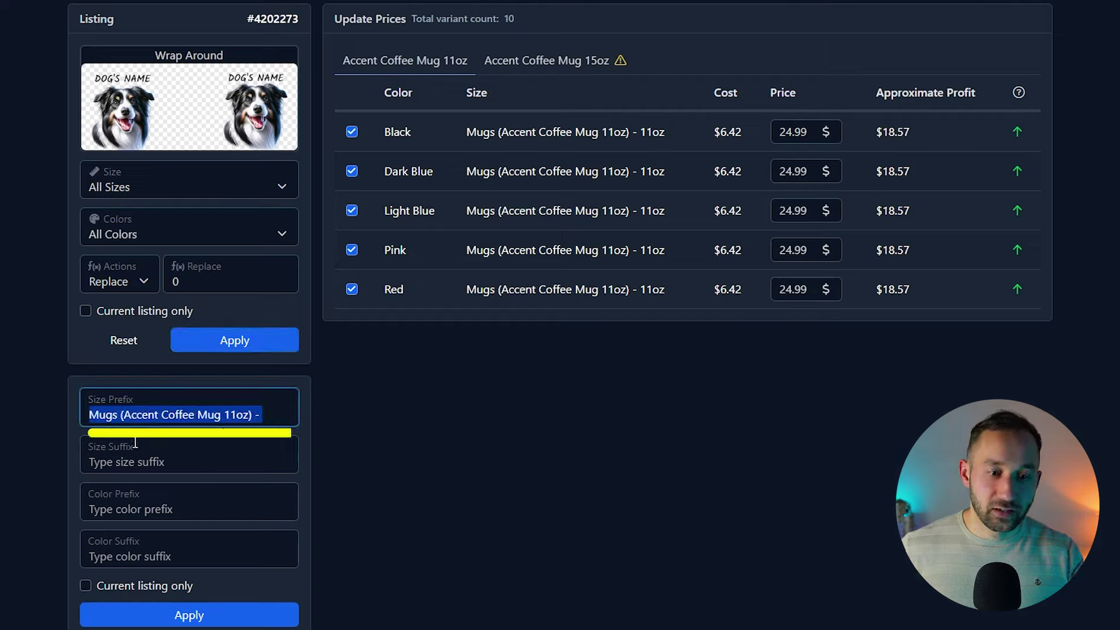
{"action": "key", "text": "BackSpace"}
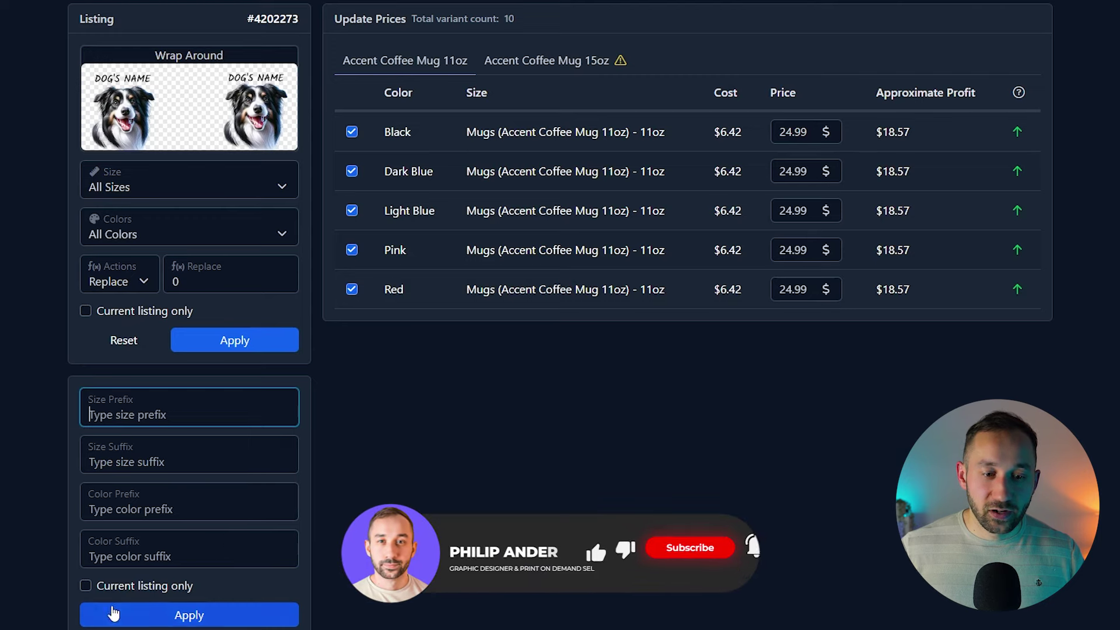
{"action": "left_click", "coordinate": [192, 613]}
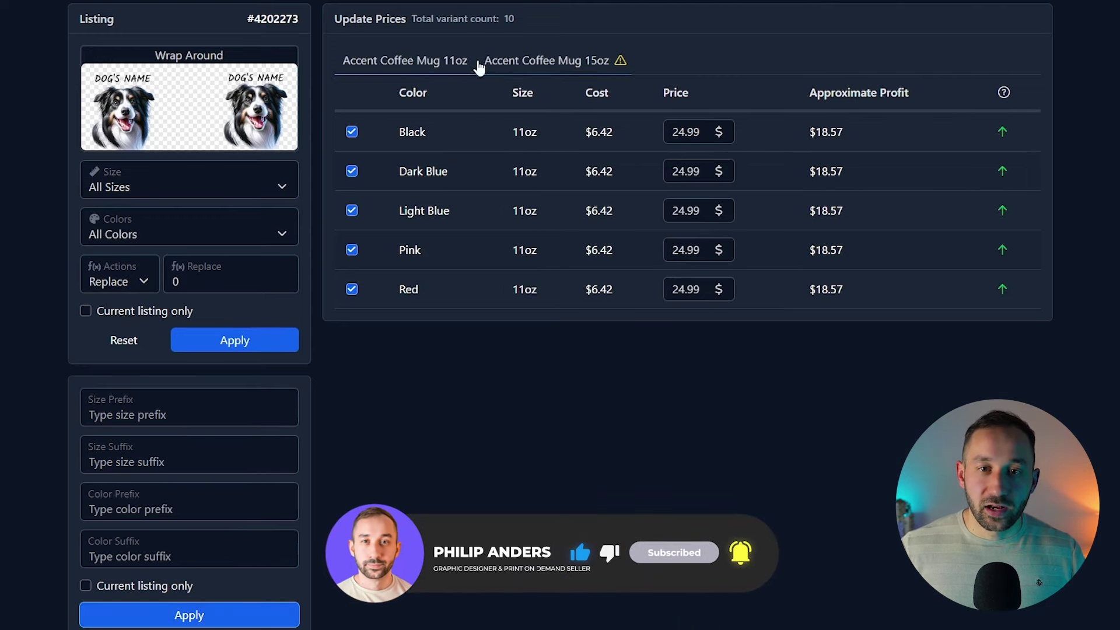
Price all 15oz variants at 27.99 and clear their size prefix to read 15oz.
{"action": "left_click", "coordinate": [589, 66]}
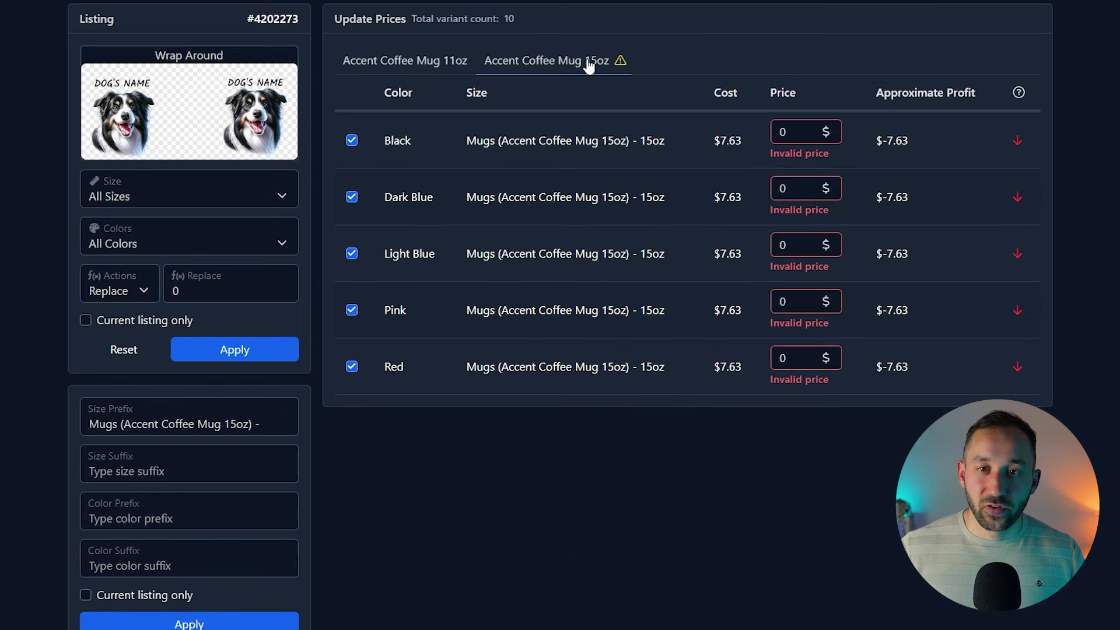
{"action": "left_click", "coordinate": [200, 290]}
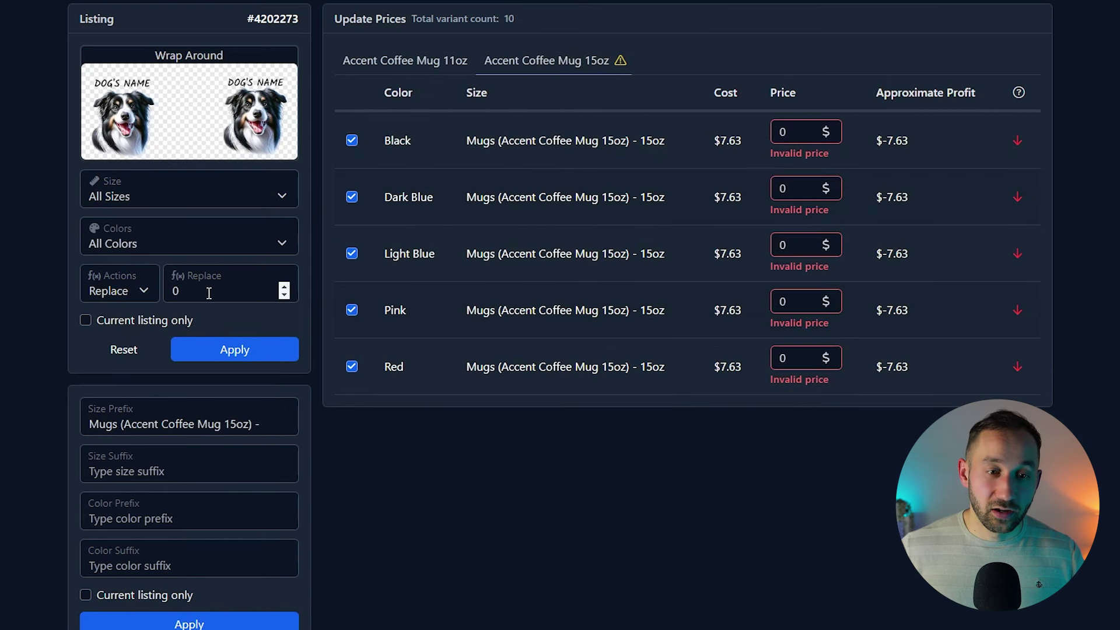
{"action": "type", "text": "27.99"}
{"action": "left_click", "coordinate": [253, 354]}
{"action": "left_click_drag", "start_coordinate": [259, 424], "coordinate": [72, 414]}
{"action": "key", "text": "BackSpace"}
{"action": "left_click", "coordinate": [178, 624]}
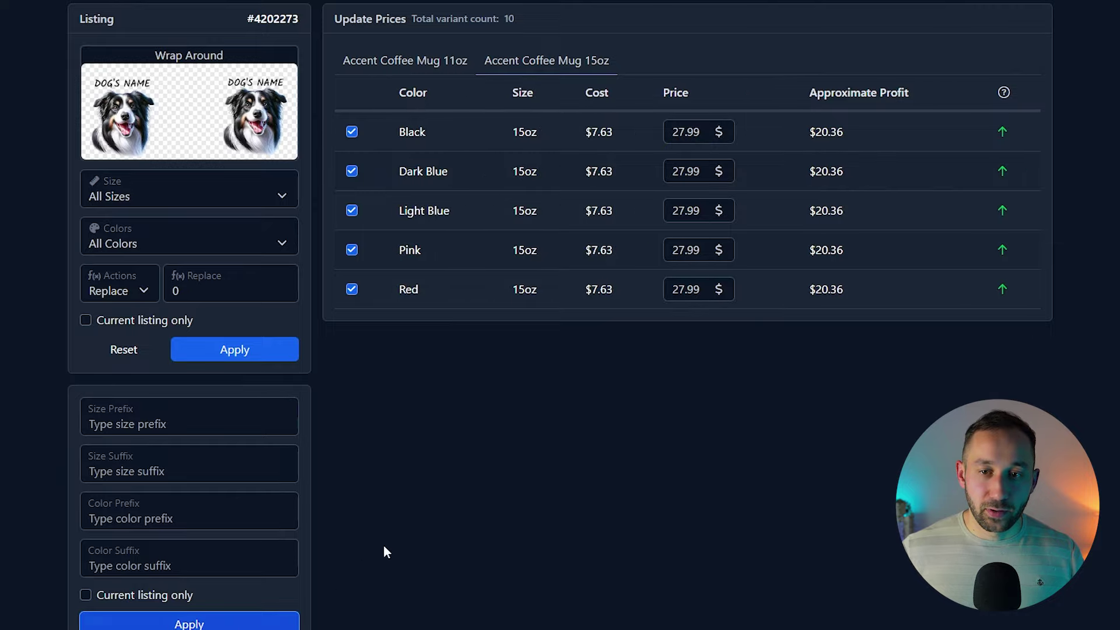
{"action": "left_click", "coordinate": [425, 67]}
{"action": "left_click", "coordinate": [540, 66]}
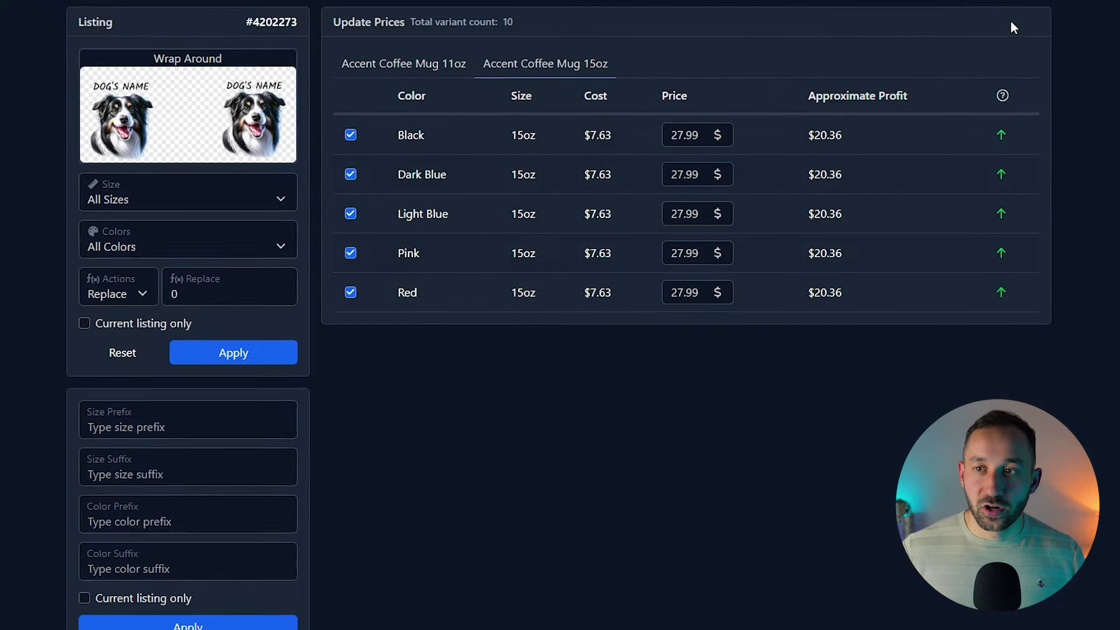
Advance to the publish preview and save the settings as profile 'accent mugs 11 & 15oz'.
{"action": "left_click", "coordinate": [1020, 64]}
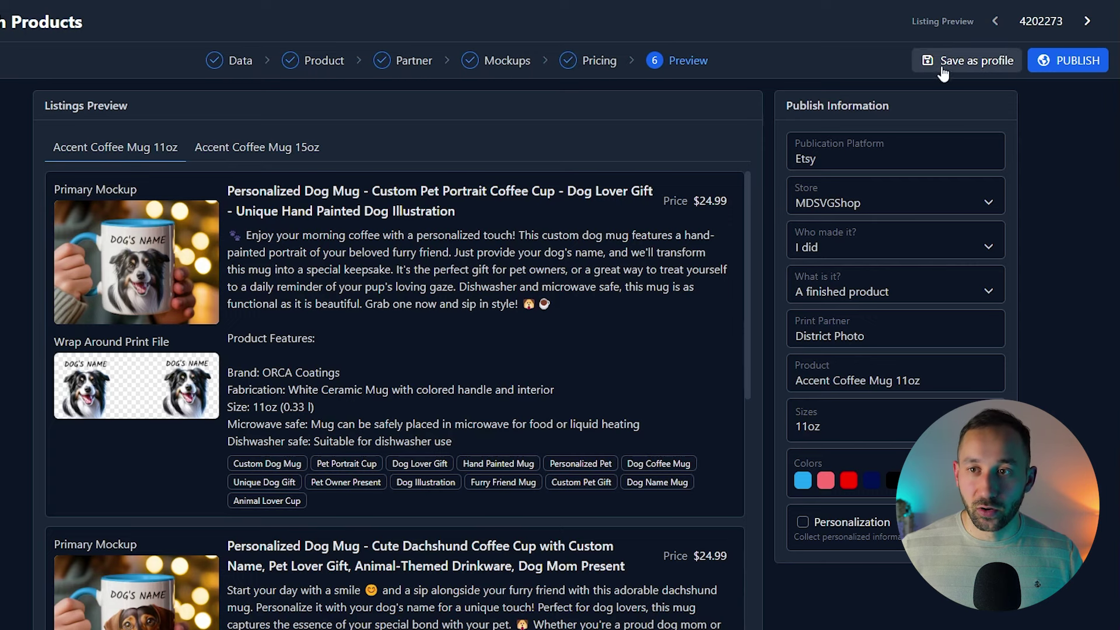
{"action": "left_click", "coordinate": [981, 62]}
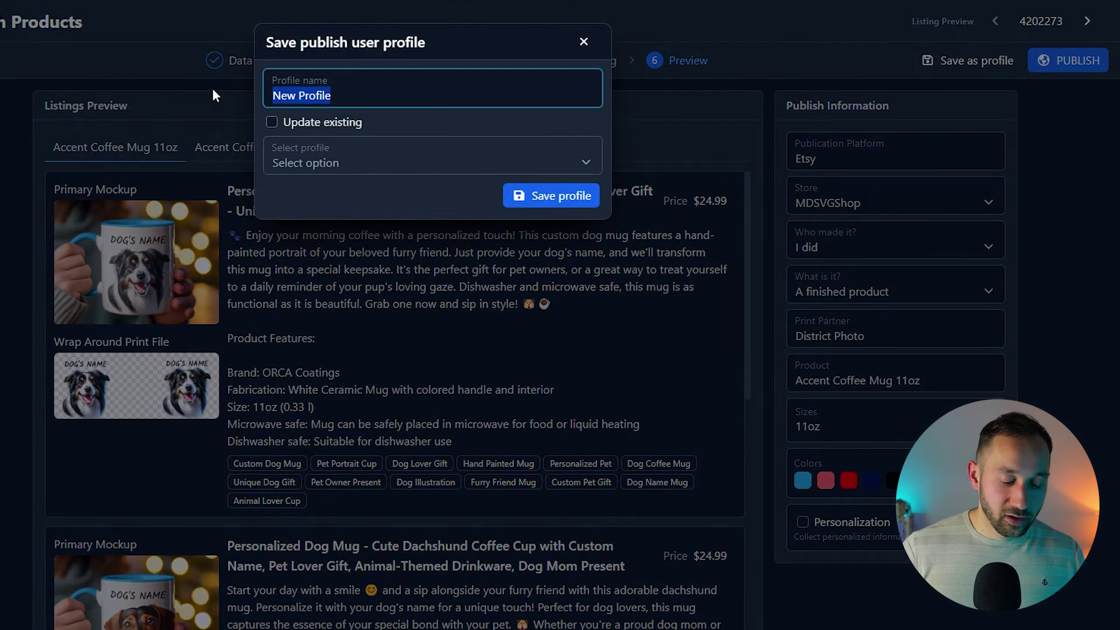
{"action": "type", "text": "accent m"}
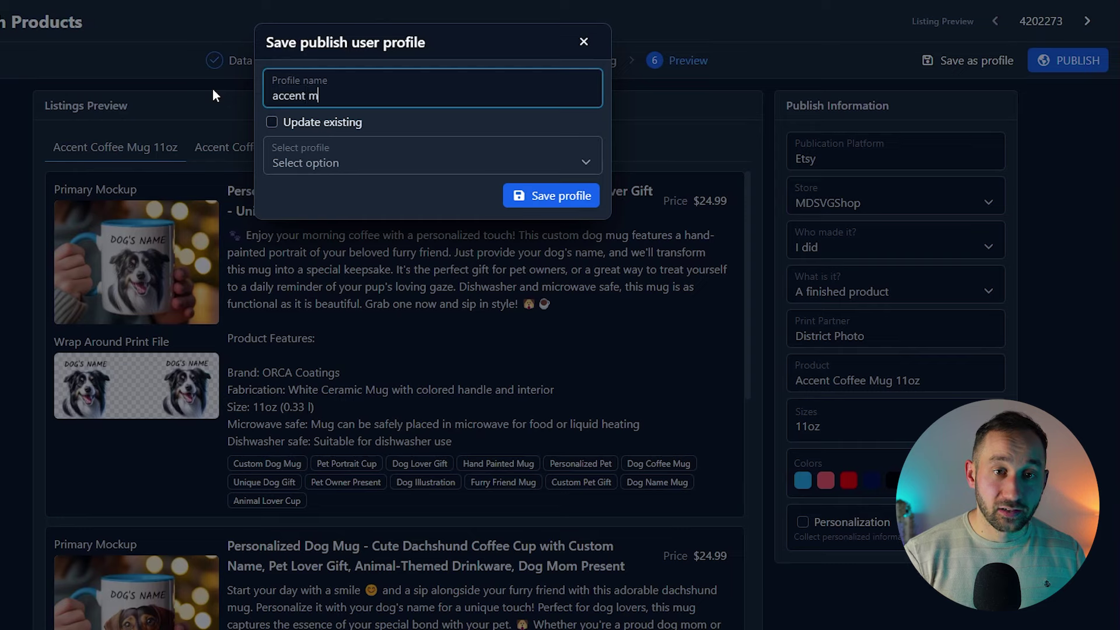
{"action": "type", "text": "ugs 11 & 15oz"}
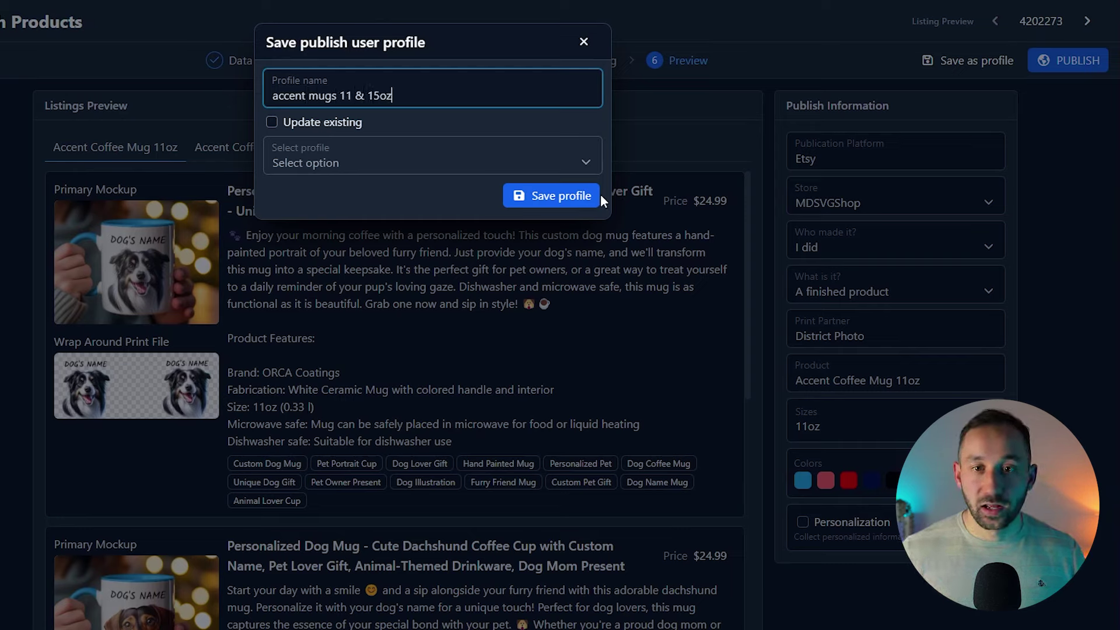
{"action": "left_click", "coordinate": [571, 195]}
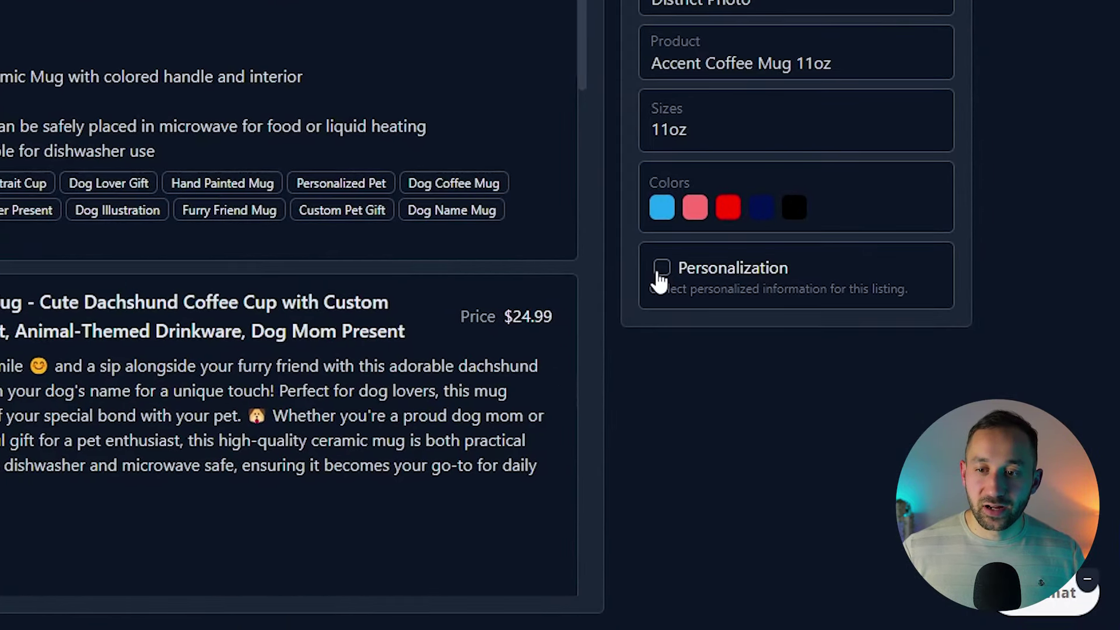
Enable personalization with the pasted pet-name instruction and a 50-character response limit.
{"action": "left_click", "coordinate": [661, 268]}
{"action": "left_click", "coordinate": [756, 349]}
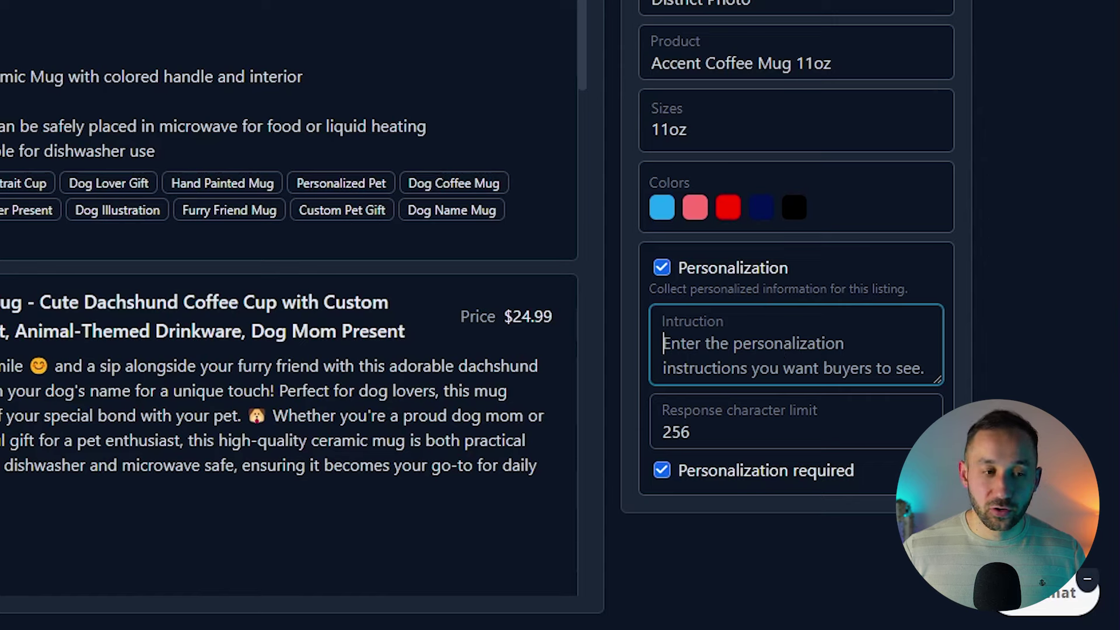
{"action": "type", "text": "Please enter your Pet's Name here"}
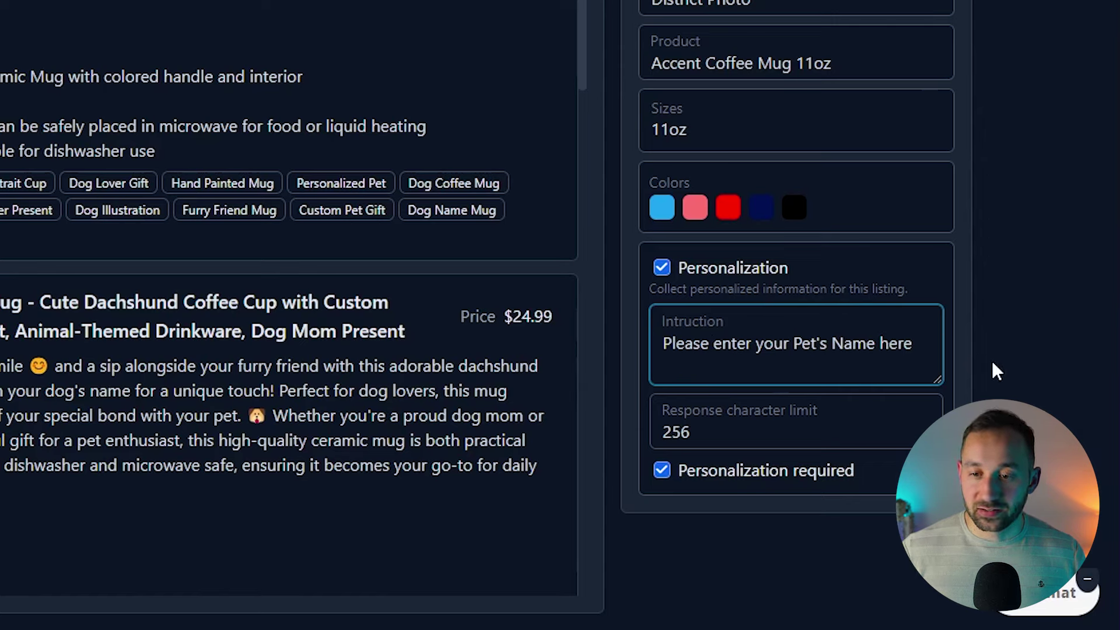
{"action": "left_click_drag", "start_coordinate": [745, 440], "coordinate": [655, 421]}
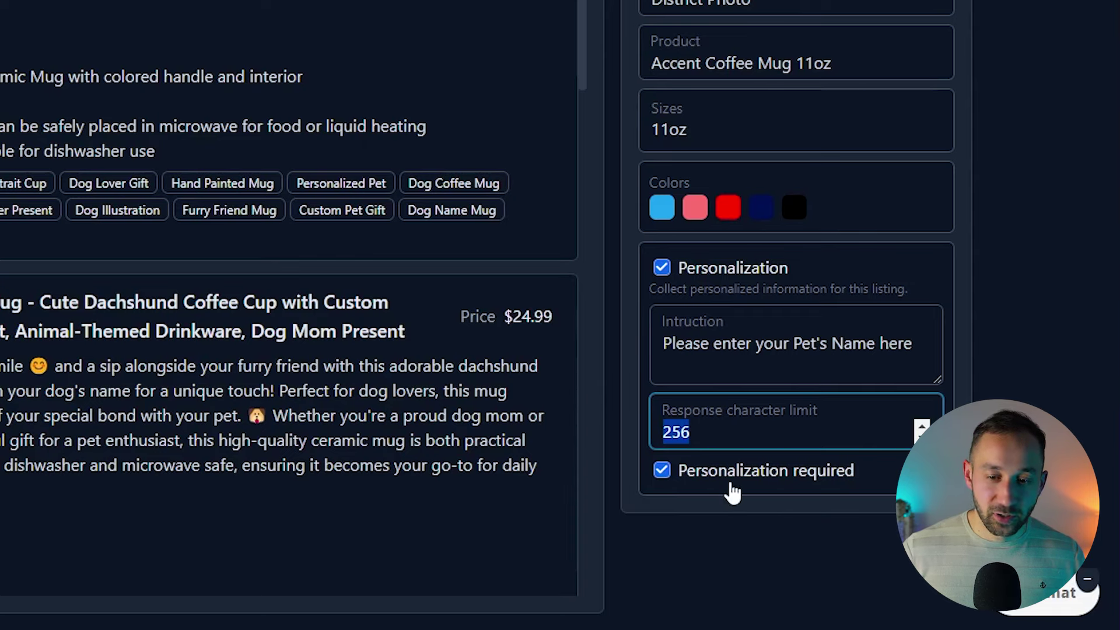
{"action": "type", "text": "50"}
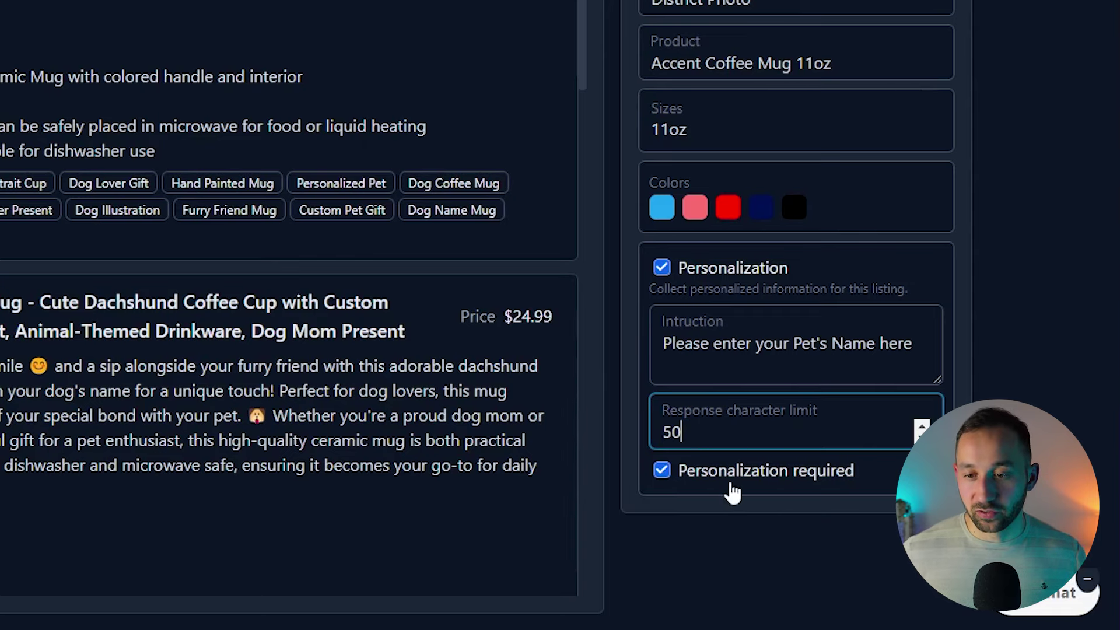
{"action": "scroll", "coordinate": [830, 412], "scroll_direction": "up", "scroll_amount": 8}
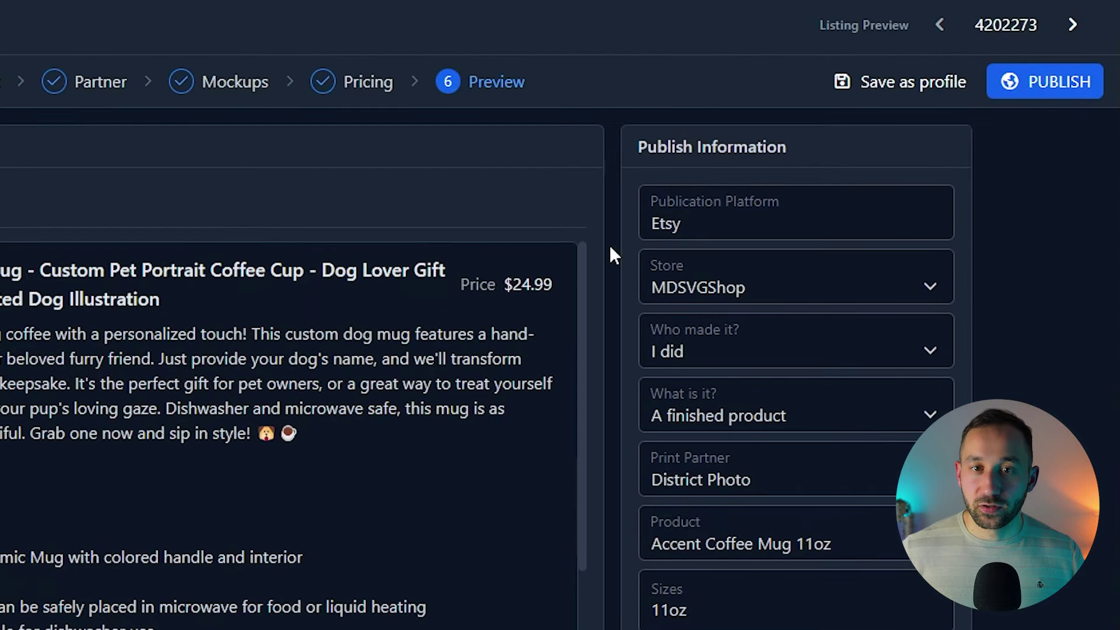
Publish all 22 dog mug listings to Etsy and confirm the Processing (22) jobs message.
{"action": "left_click", "coordinate": [1027, 81]}
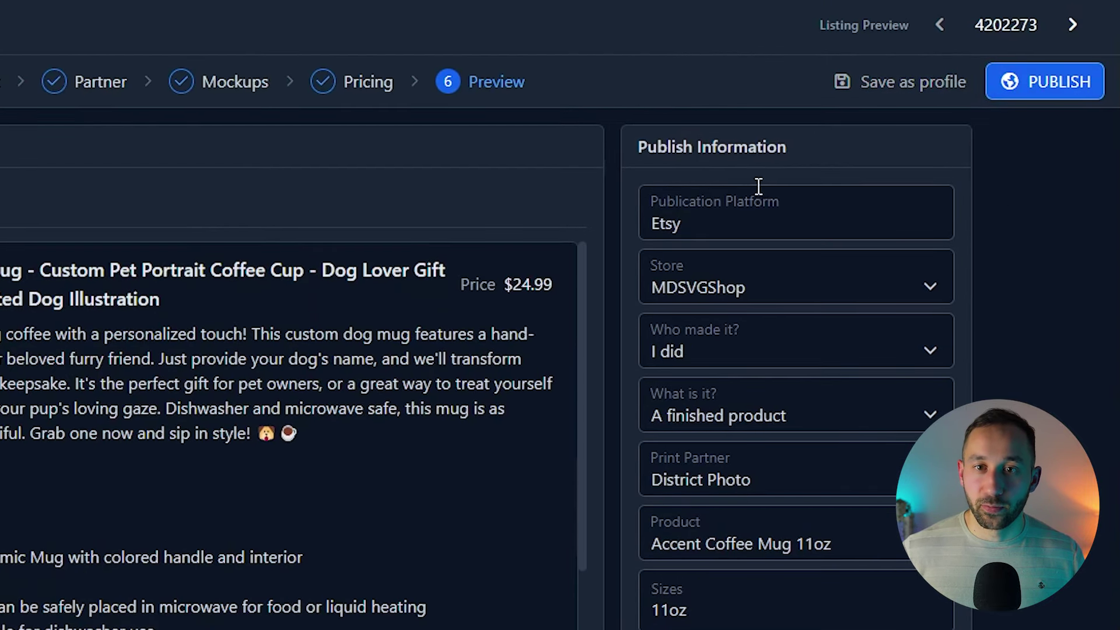
{"action": "left_click", "coordinate": [1044, 82]}
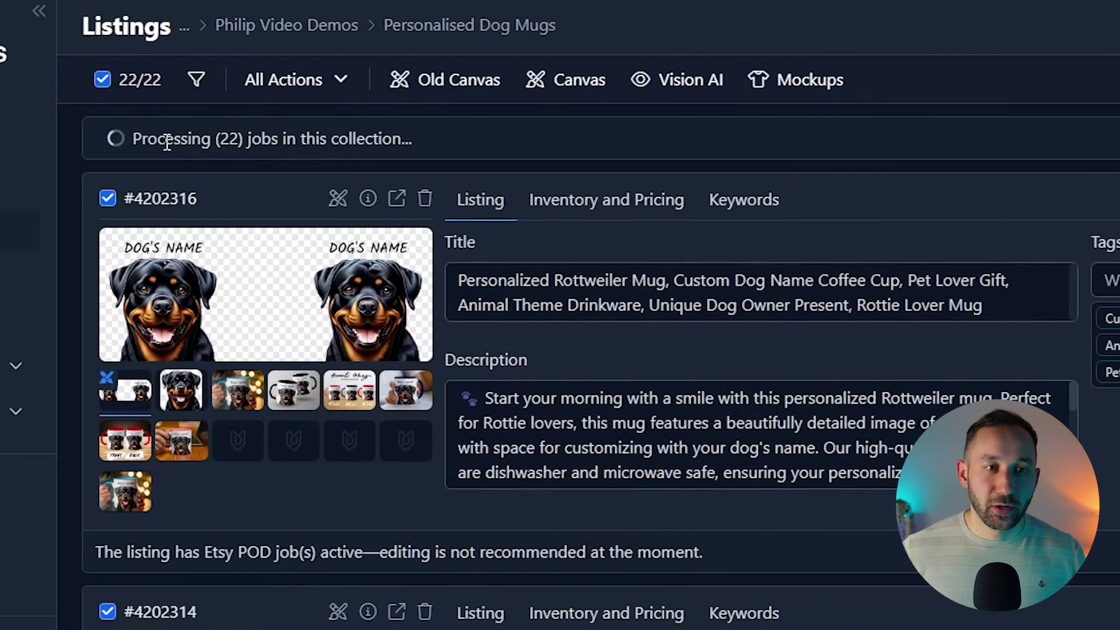
{"action": "triple_click", "coordinate": [168, 140]}
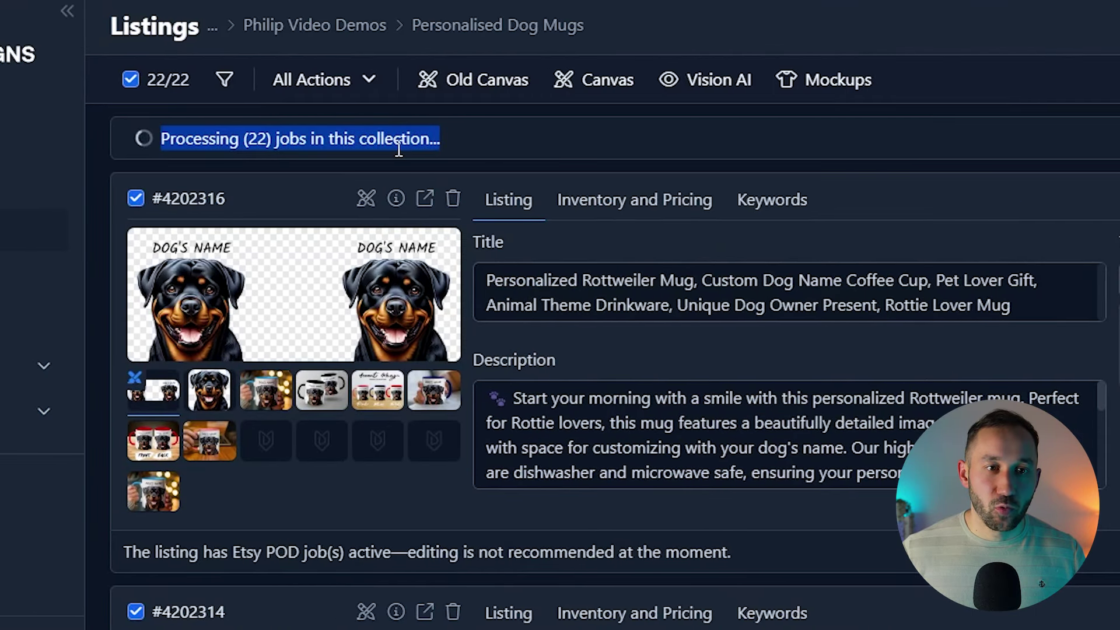
{"action": "left_click", "coordinate": [374, 166]}
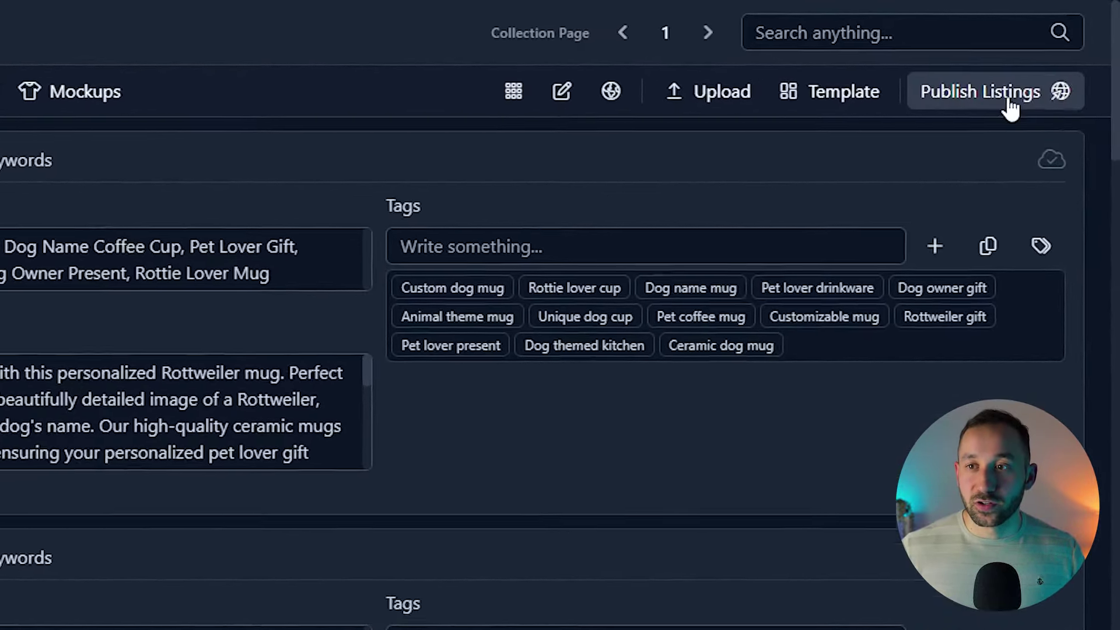
Start a Products publish, browse saved profiles including the multi-product test, then close without loading.
{"action": "left_click", "coordinate": [1035, 74]}
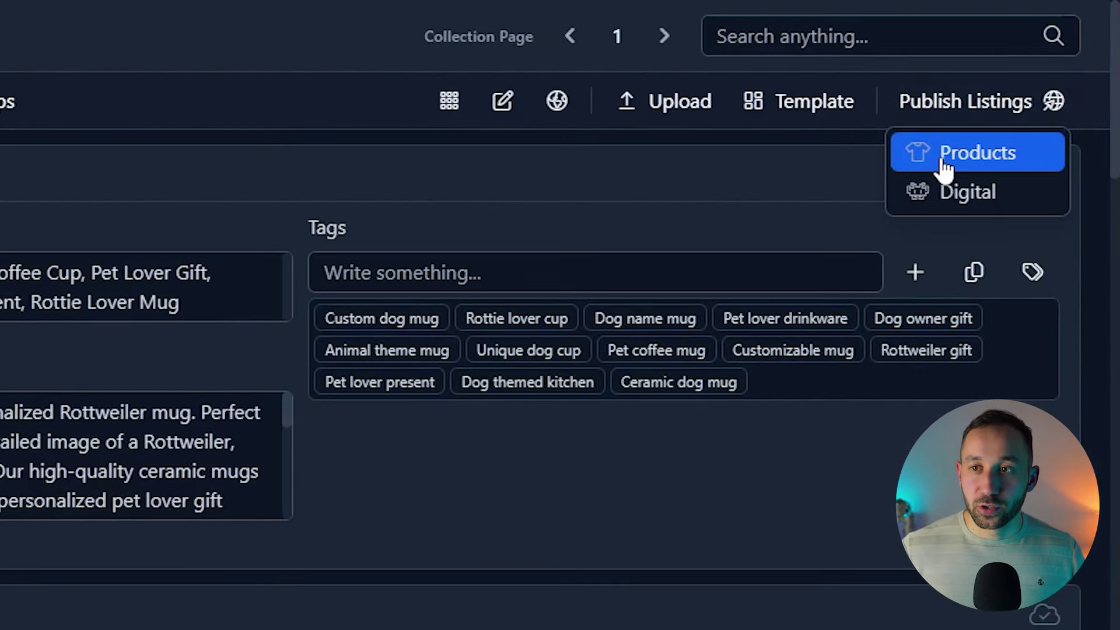
{"action": "left_click", "coordinate": [941, 162]}
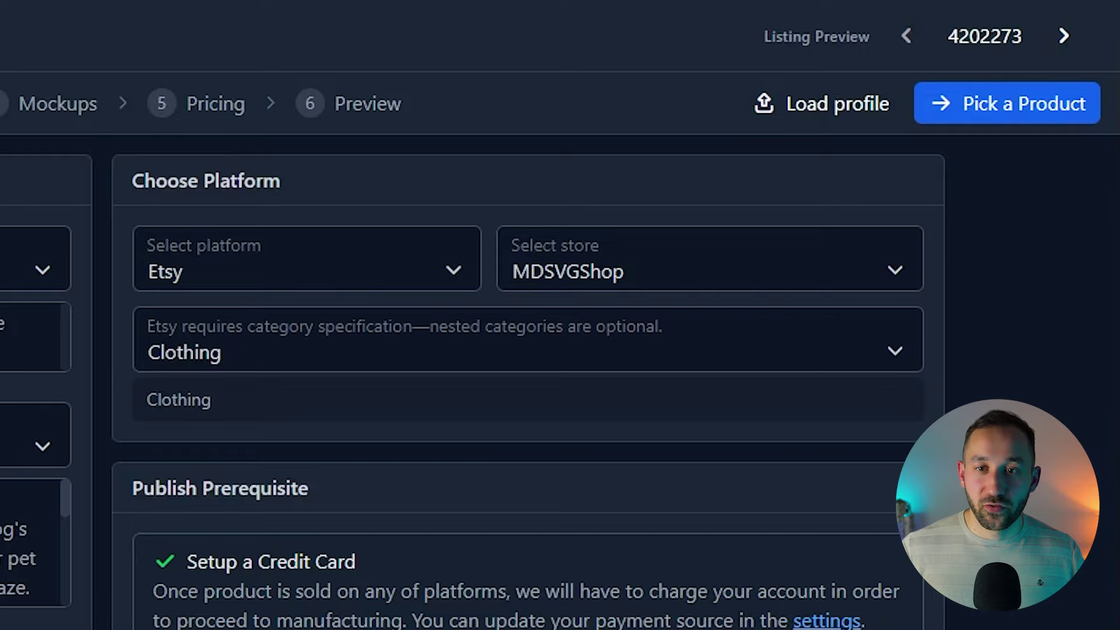
{"action": "left_click", "coordinate": [882, 114]}
{"action": "left_click", "coordinate": [300, 169]}
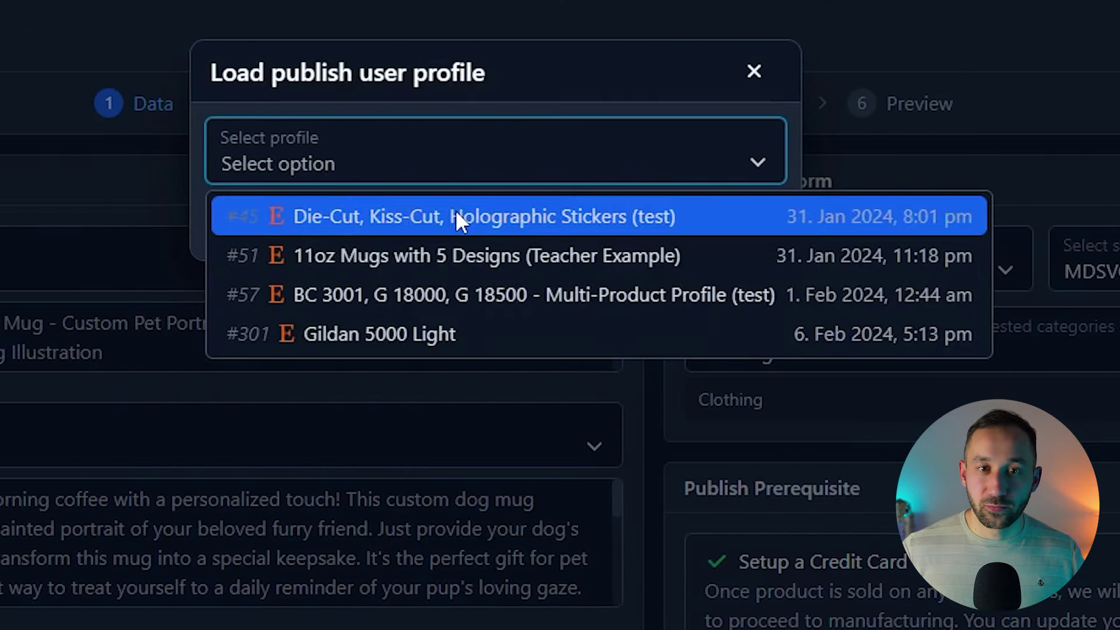
{"action": "left_click", "coordinate": [507, 293]}
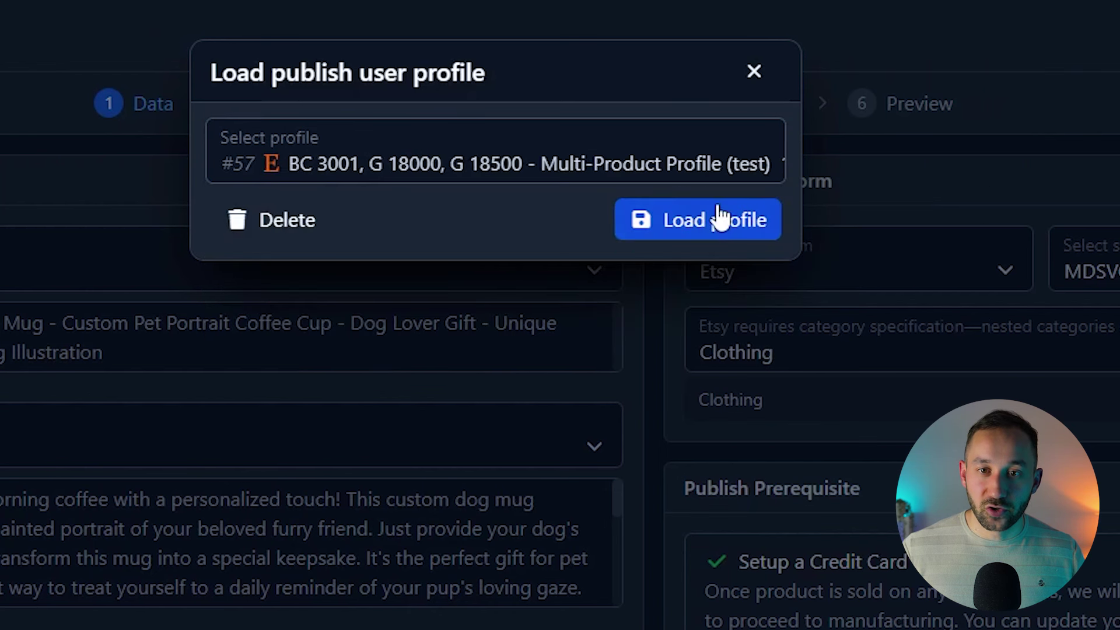
{"action": "left_click", "coordinate": [755, 71]}
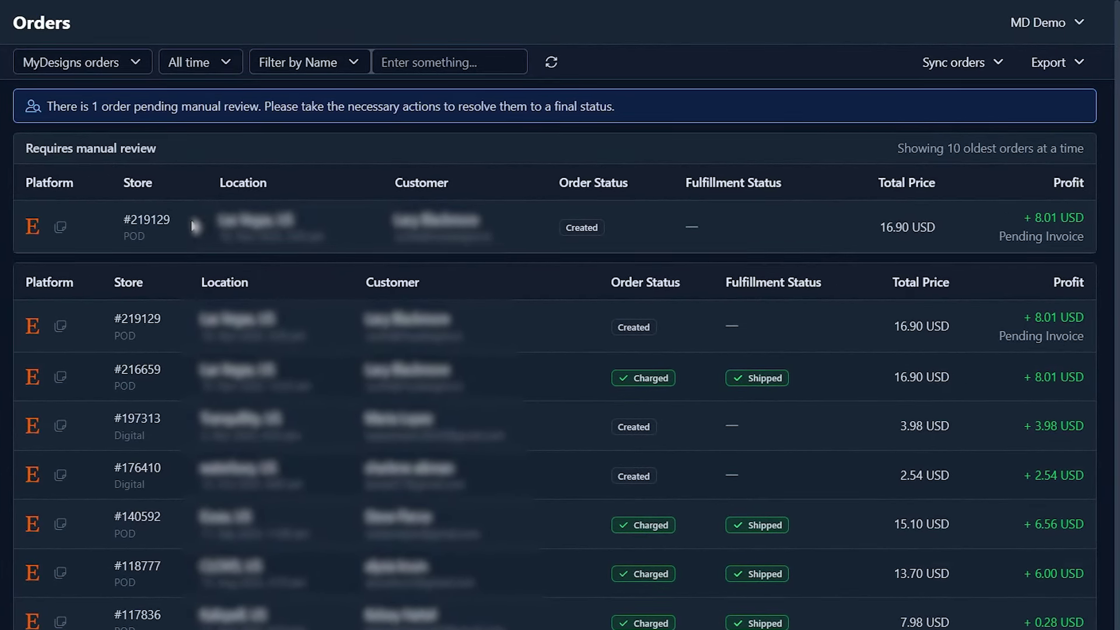
Open the pending order and load its Christmas ornament design in the personalization editor.
{"action": "left_click", "coordinate": [194, 227]}
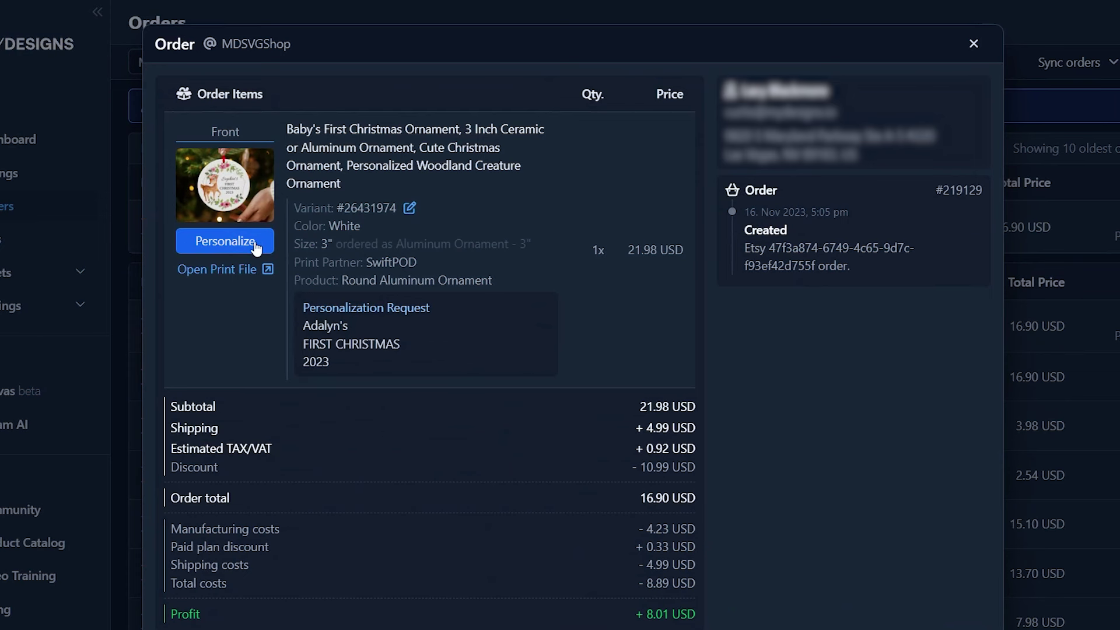
{"action": "left_click", "coordinate": [245, 250]}
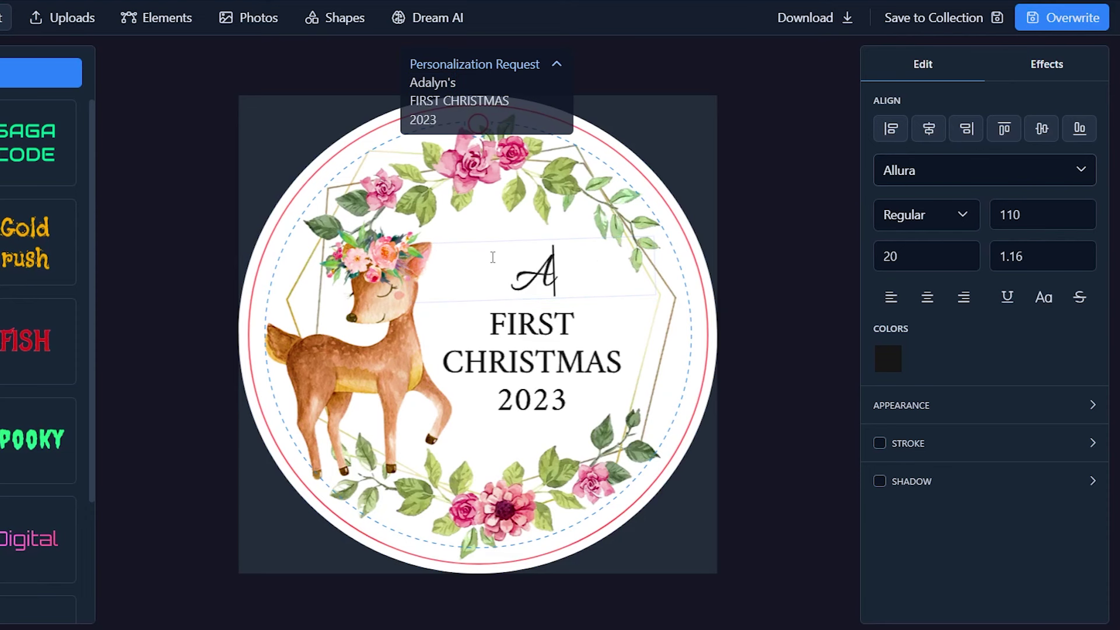